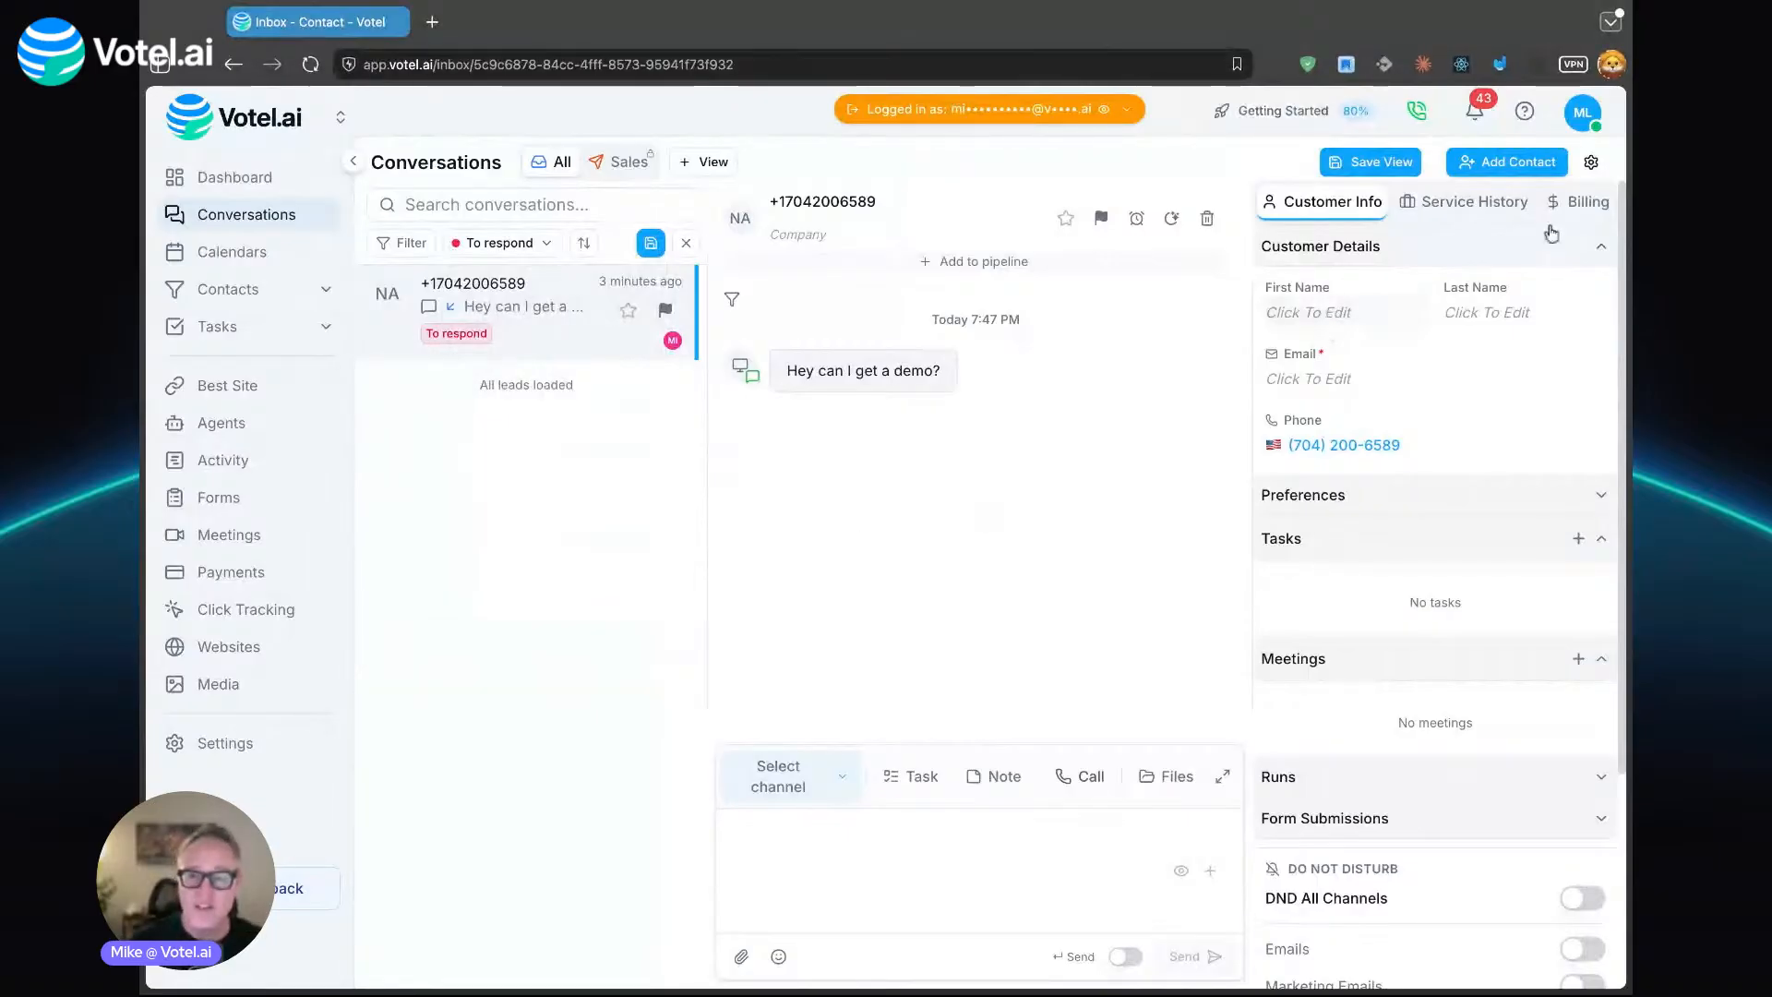
- Review the inbox's message categories and their settings, including the option to add a category, and return to the conversations
{"action": "left_click", "coordinate": [1592, 162]}
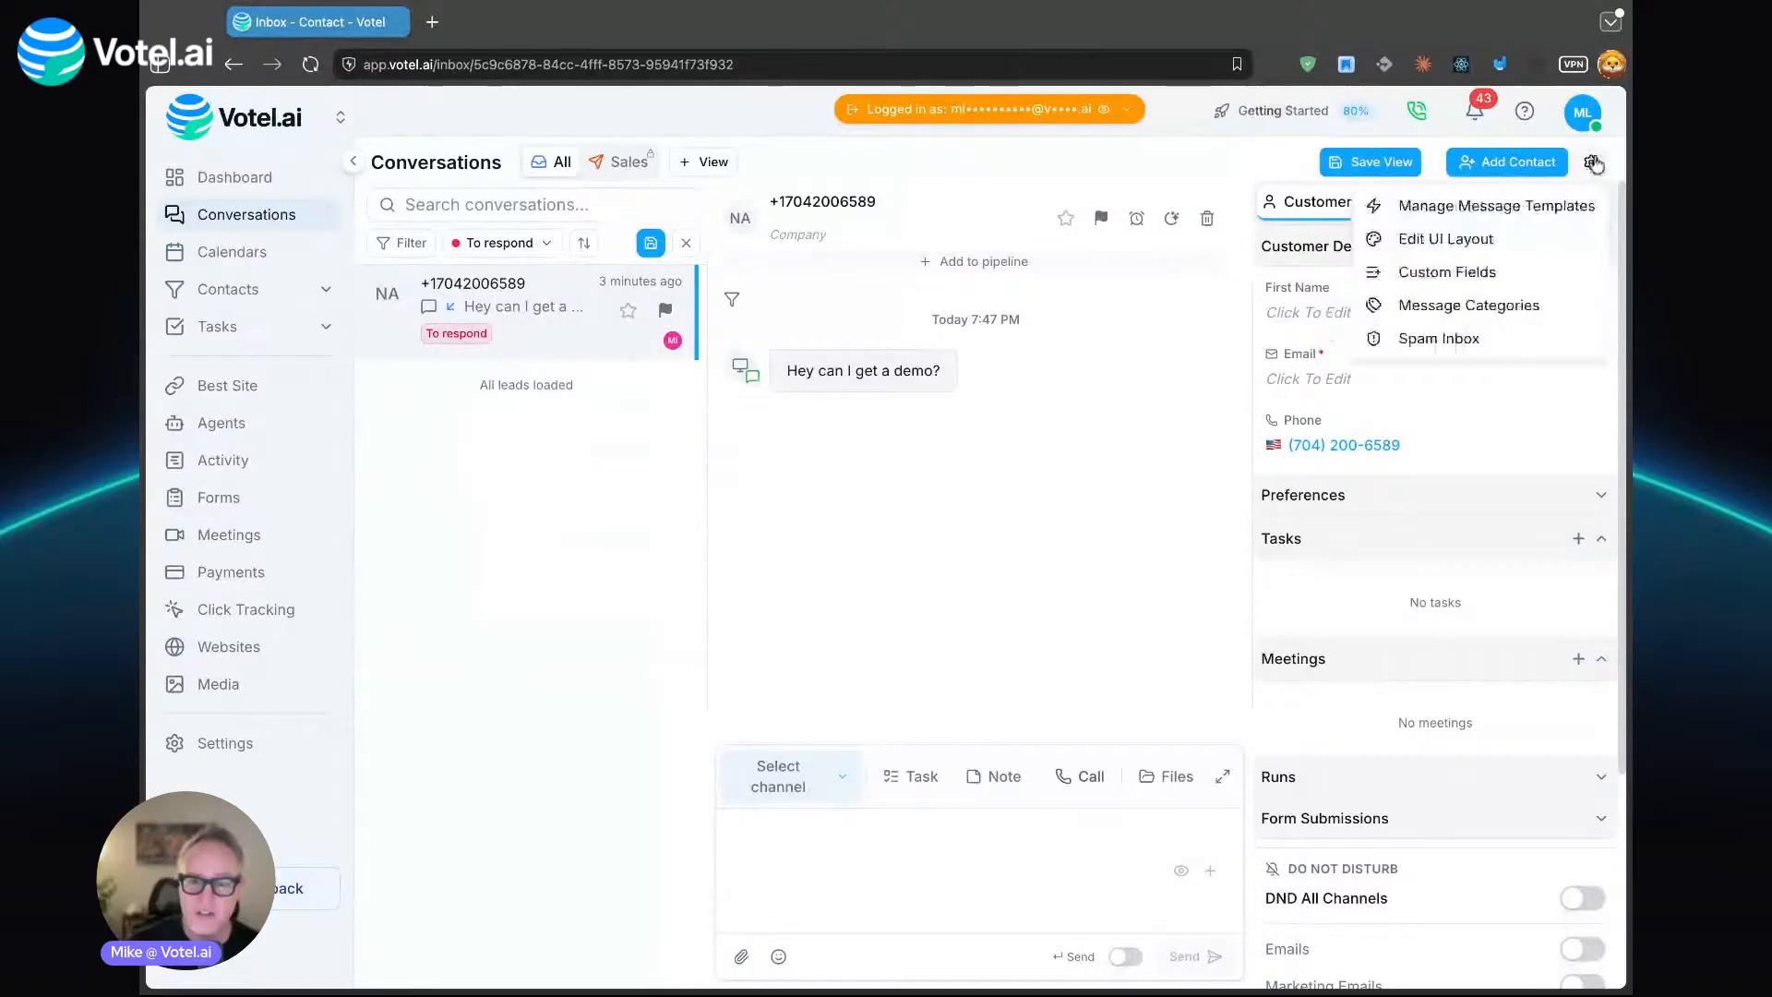
{"action": "left_click", "coordinate": [1511, 319]}
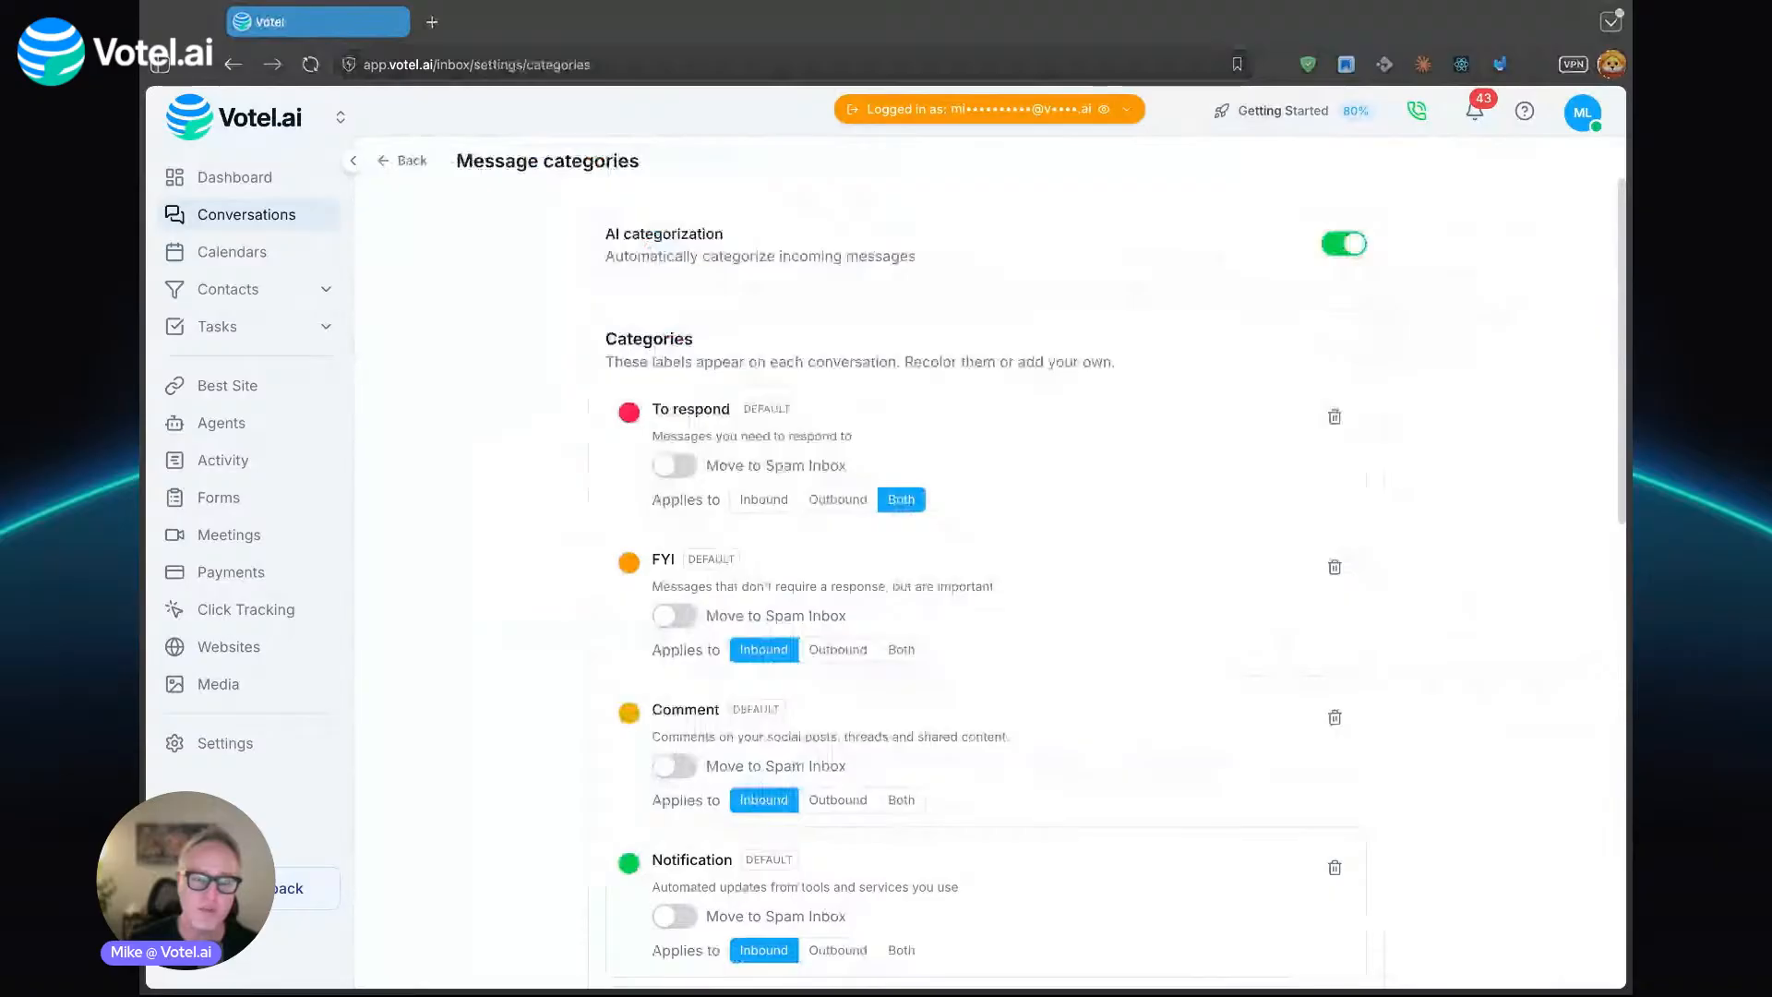
{"action": "scroll", "coordinate": [538, 596], "scroll_direction": "down", "scroll_amount": 1}
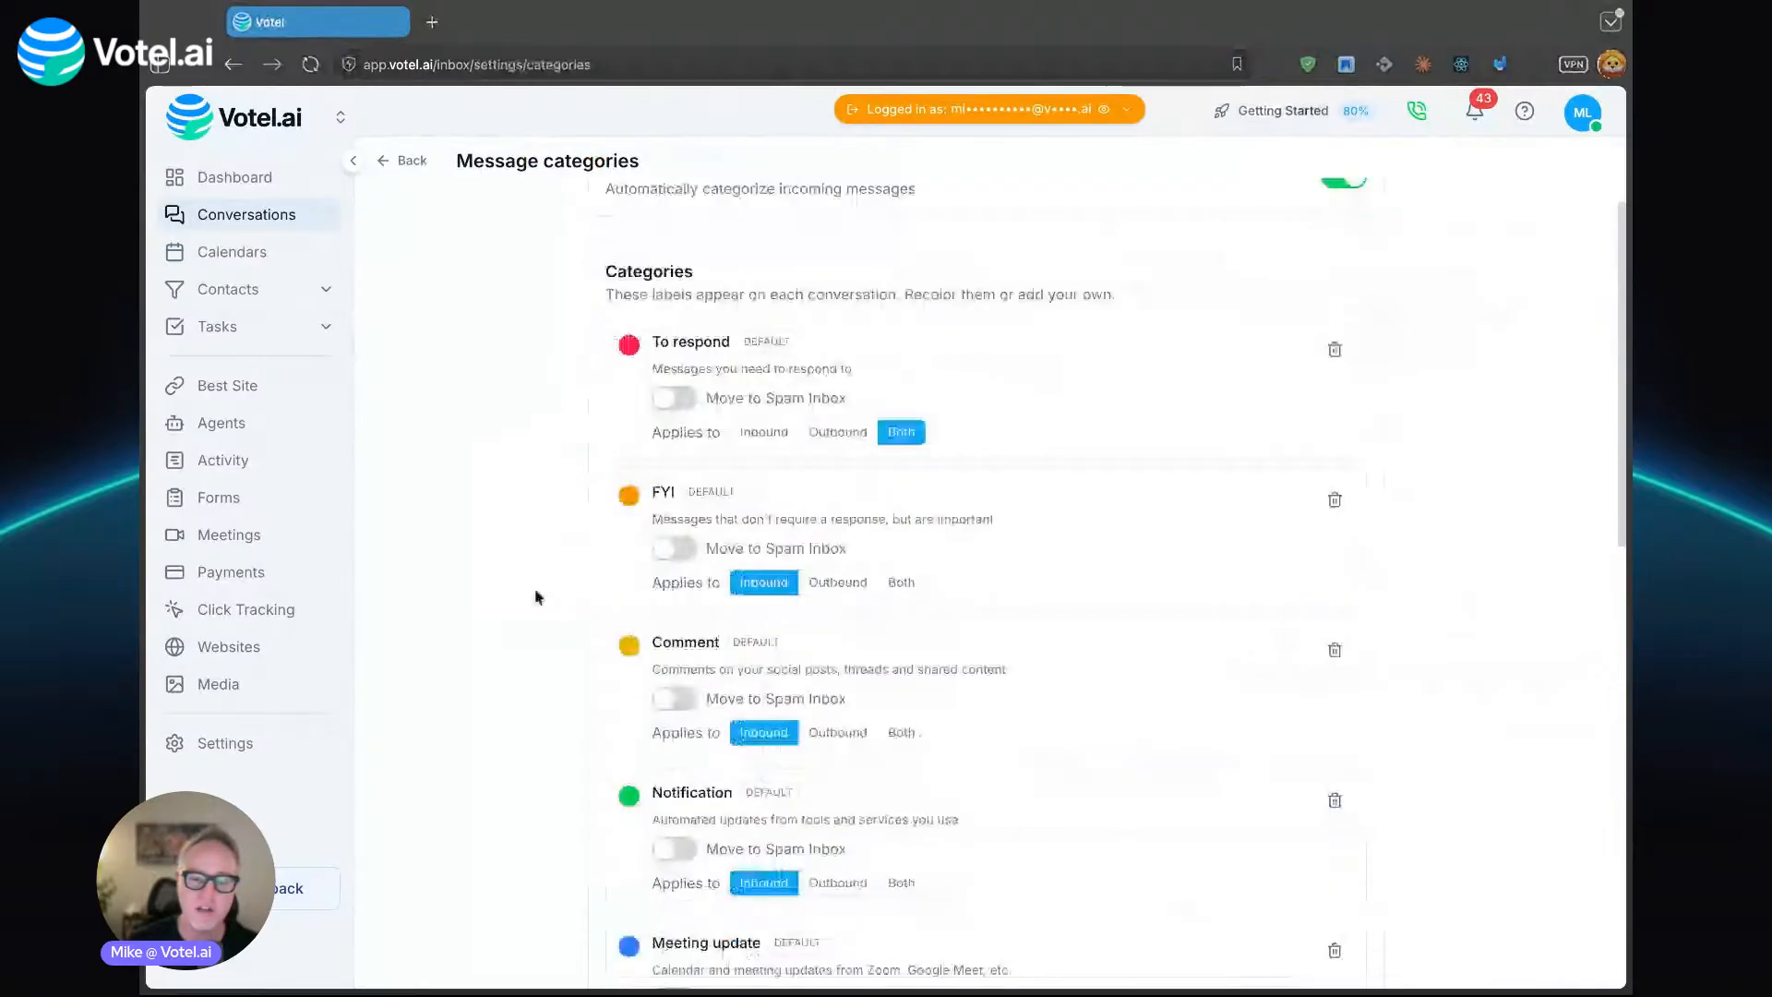
{"action": "scroll", "coordinate": [535, 596], "scroll_direction": "down", "scroll_amount": 4}
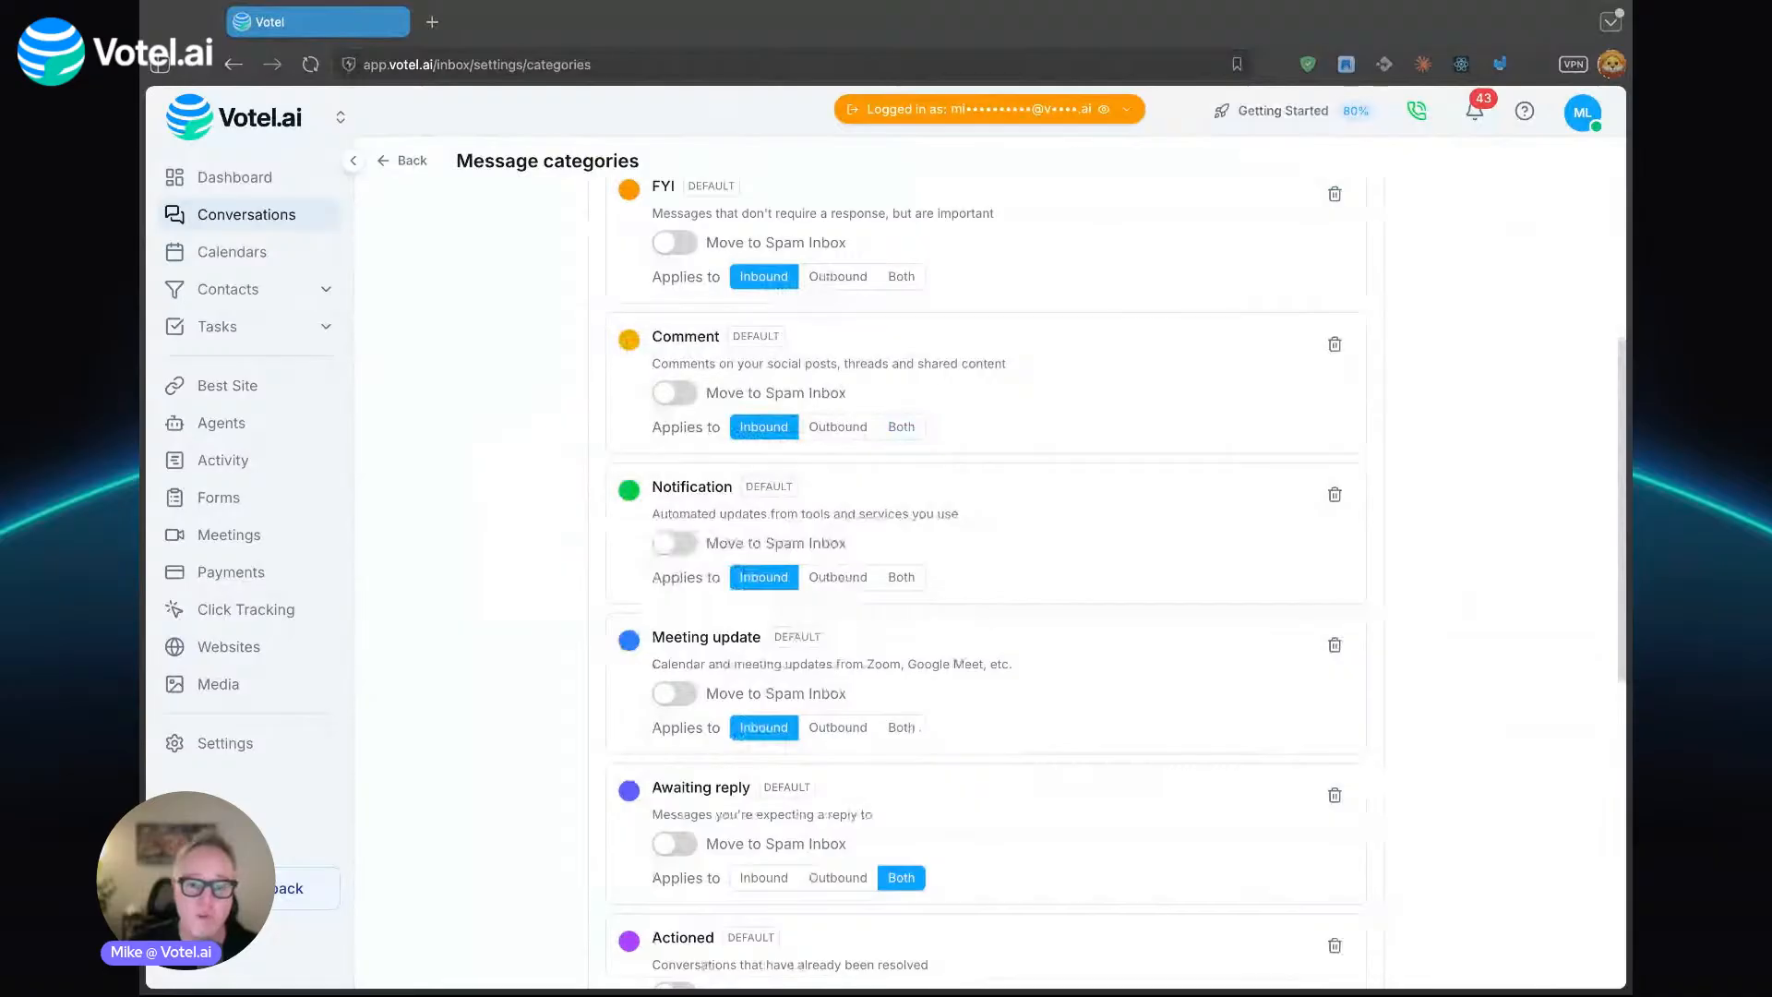
{"action": "scroll", "coordinate": [1333, 494], "scroll_direction": "down", "scroll_amount": 1}
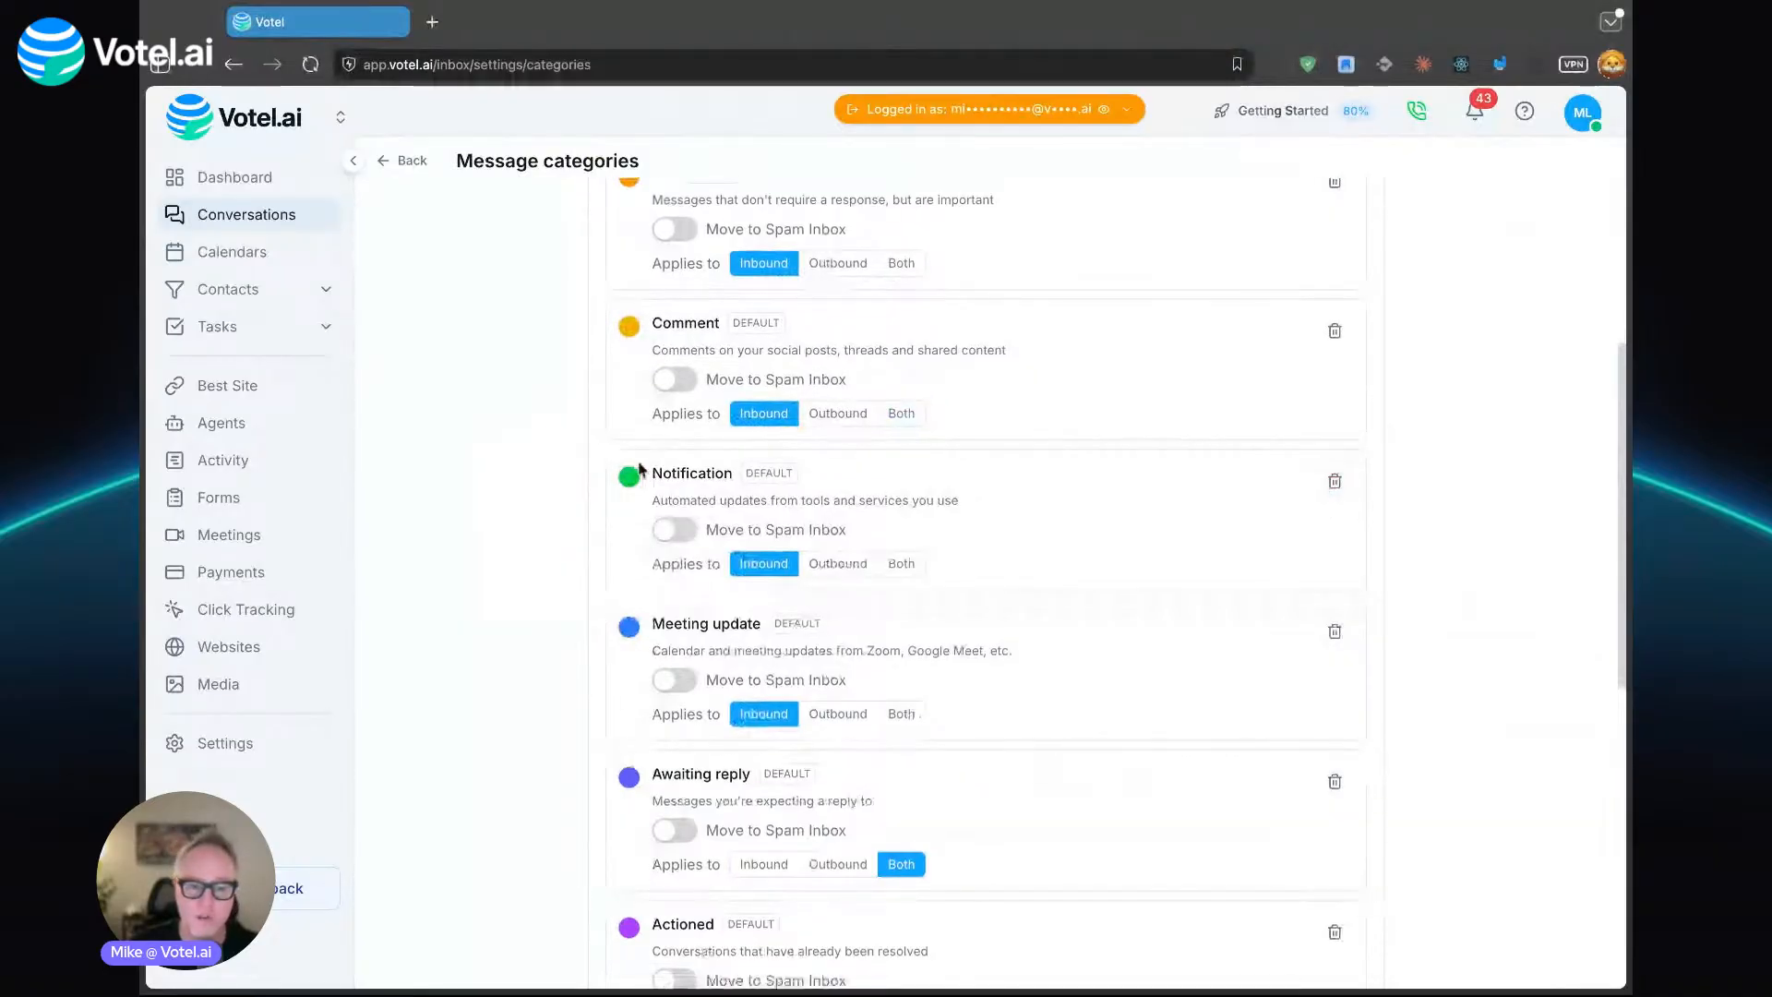
{"action": "scroll", "coordinate": [1028, 656], "scroll_direction": "down", "scroll_amount": 5}
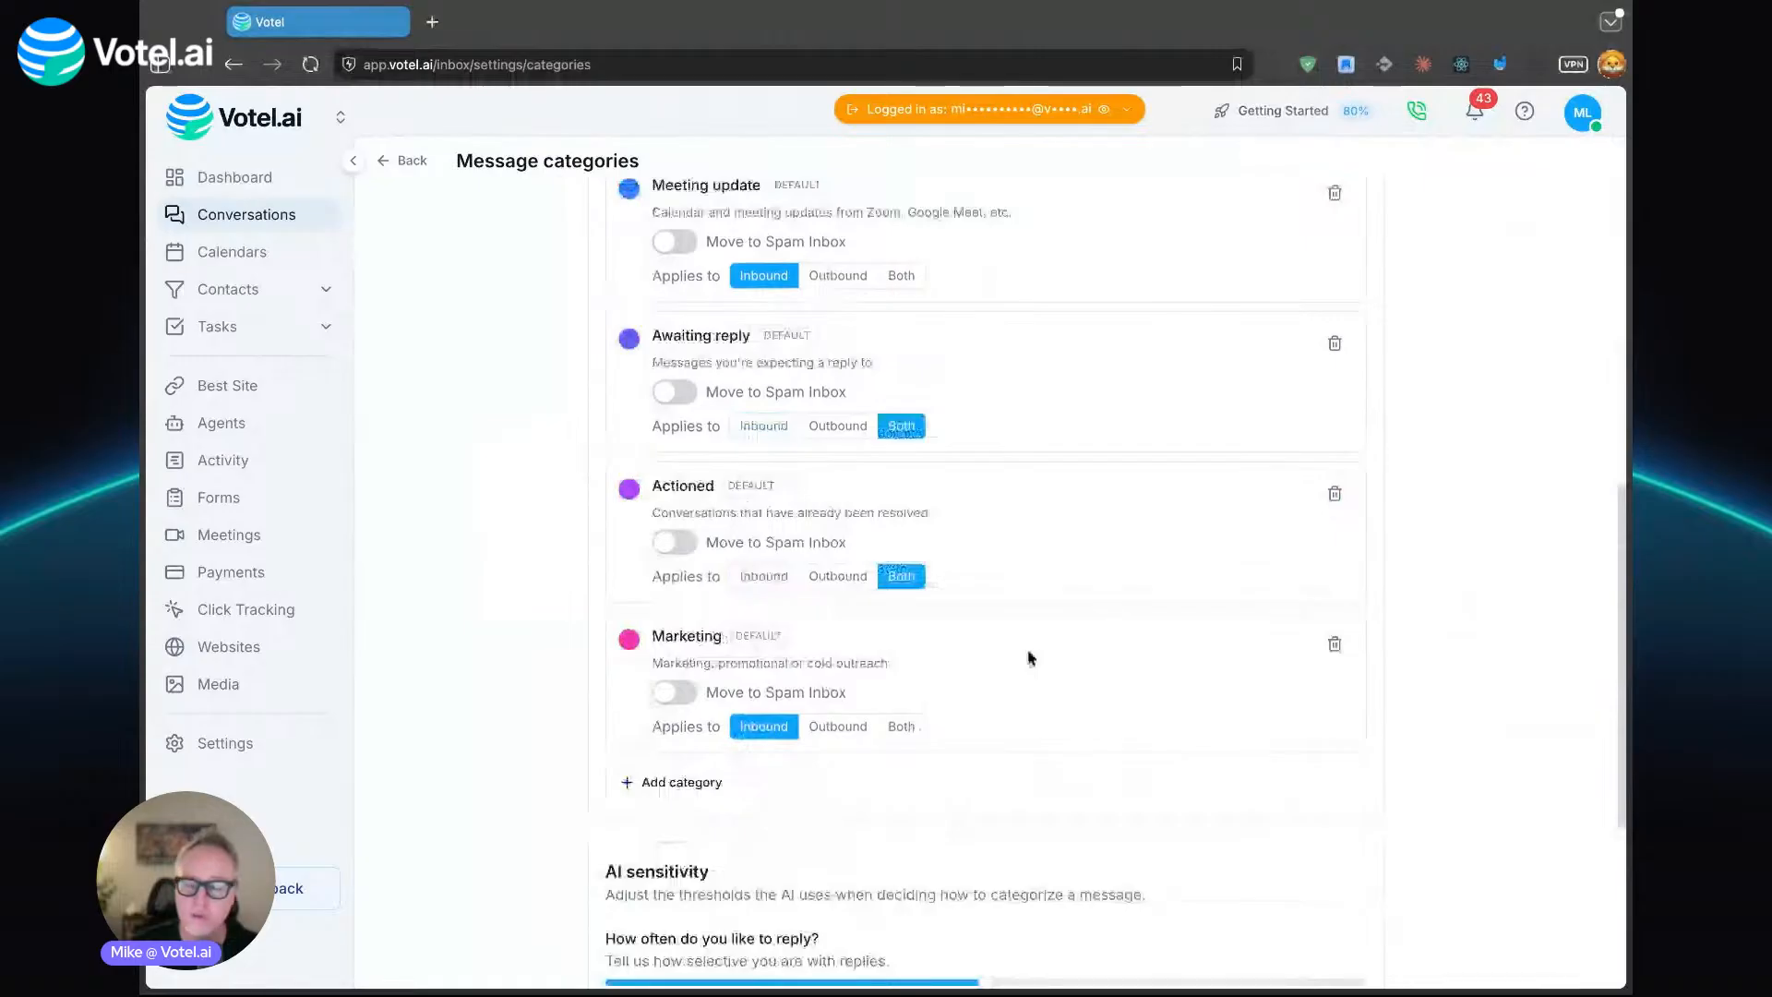
{"action": "left_click", "coordinate": [711, 781]}
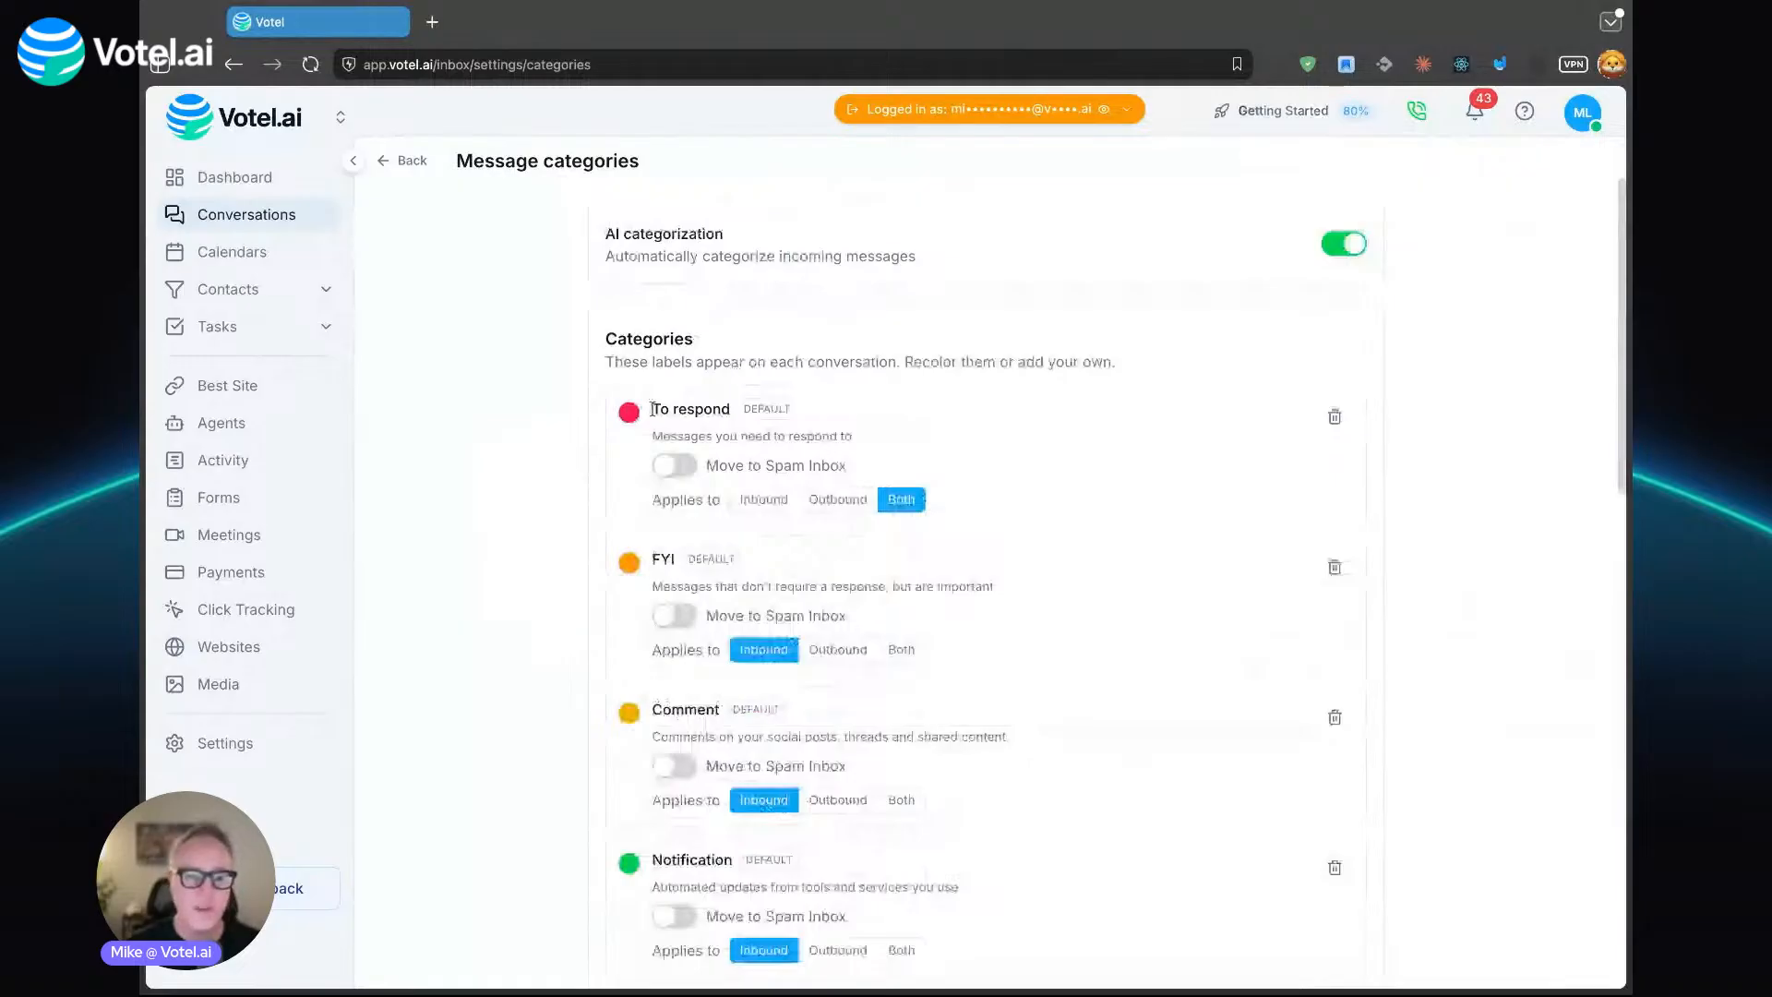
{"action": "scroll", "coordinate": [652, 409], "scroll_direction": "down", "scroll_amount": 3}
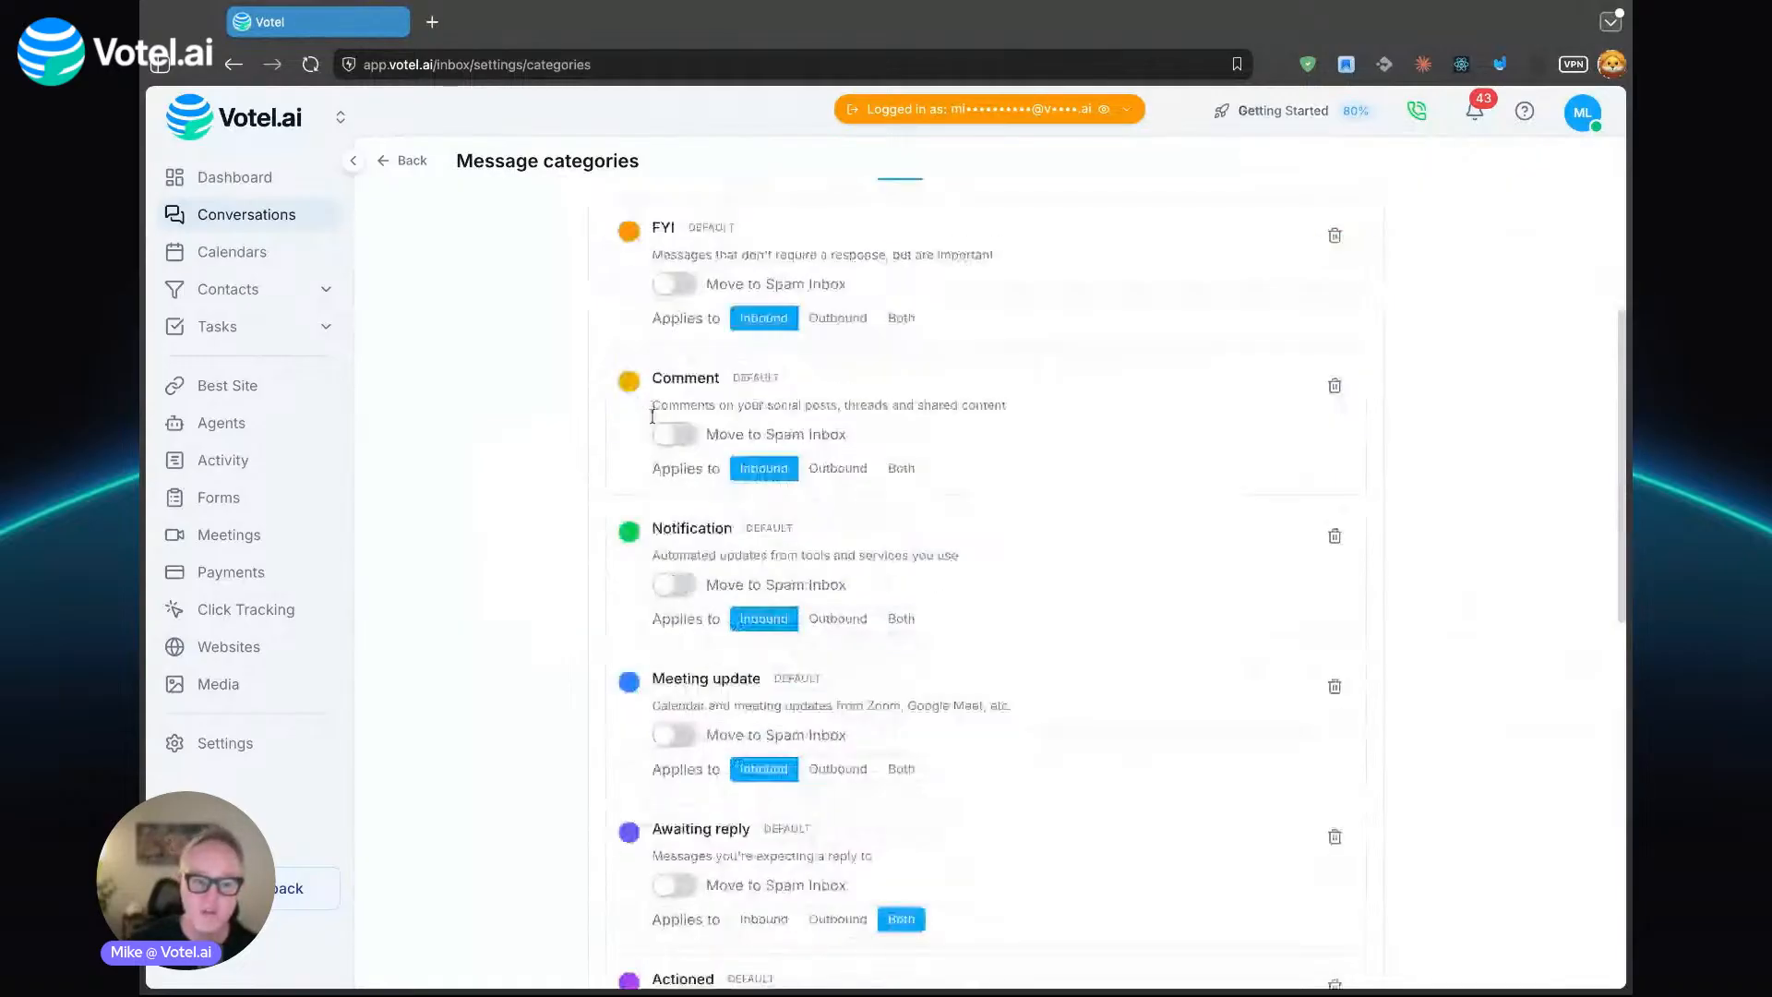
{"action": "scroll", "coordinate": [674, 848], "scroll_direction": "up", "scroll_amount": 1}
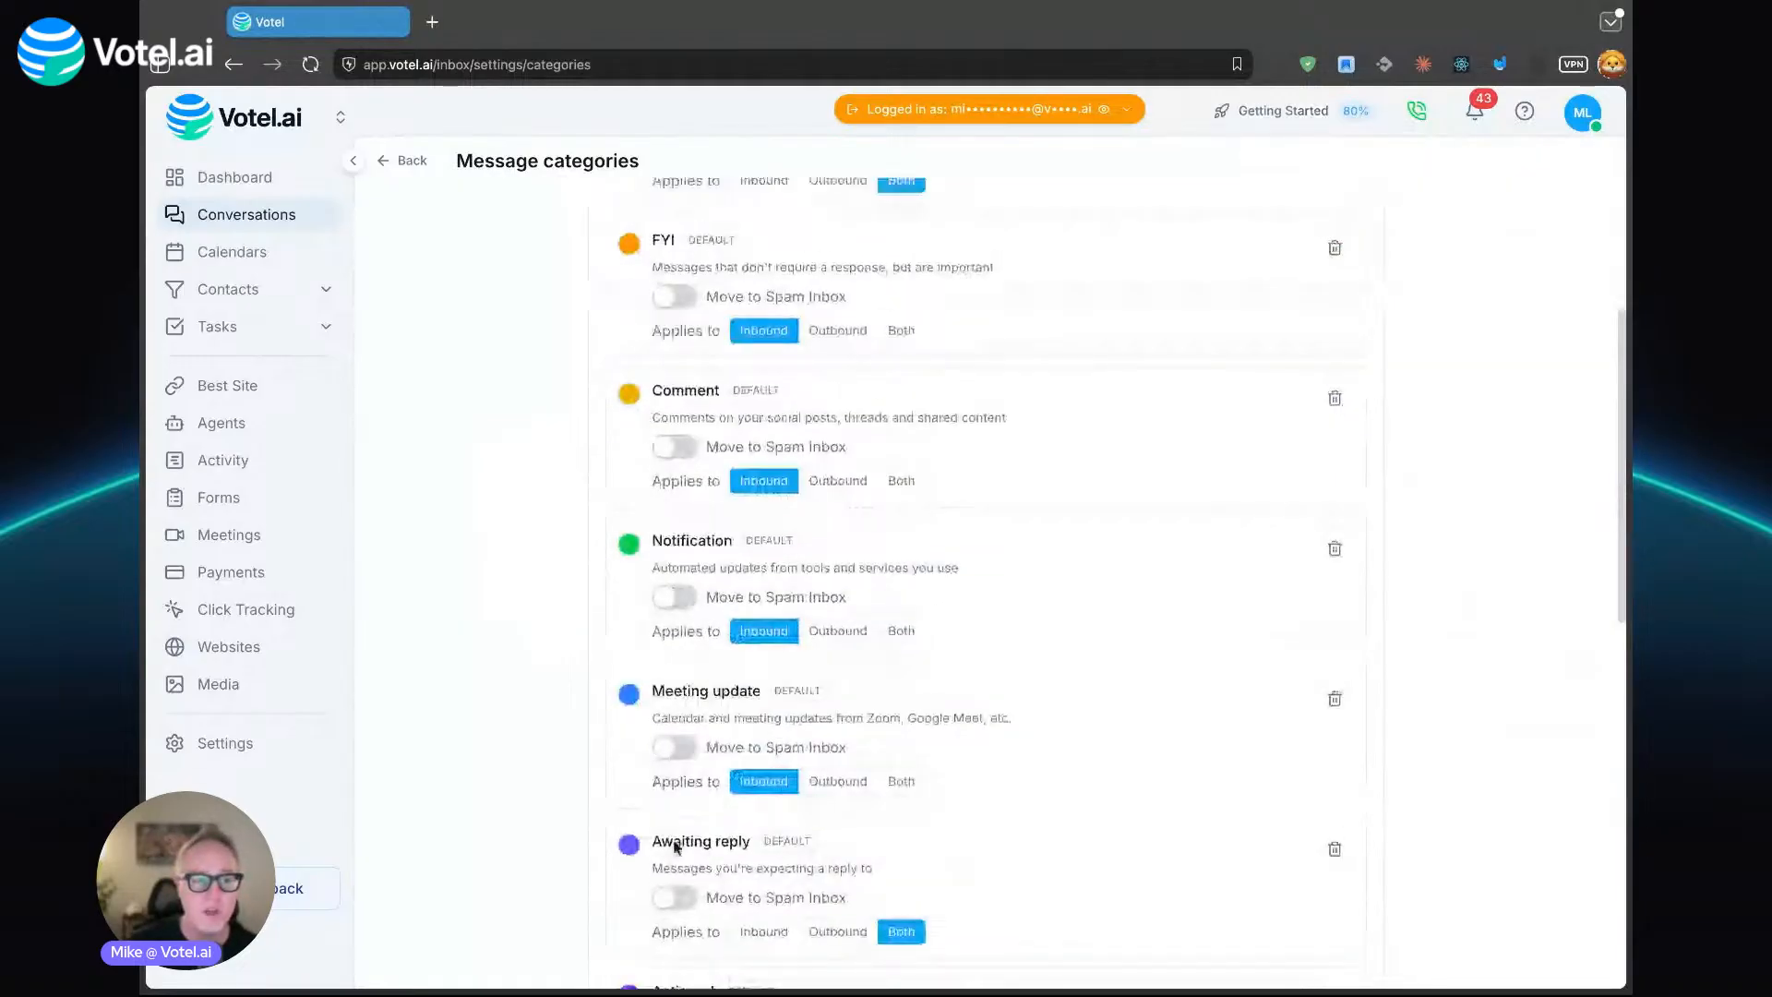
{"action": "scroll", "coordinate": [675, 848], "scroll_direction": "up", "scroll_amount": 3}
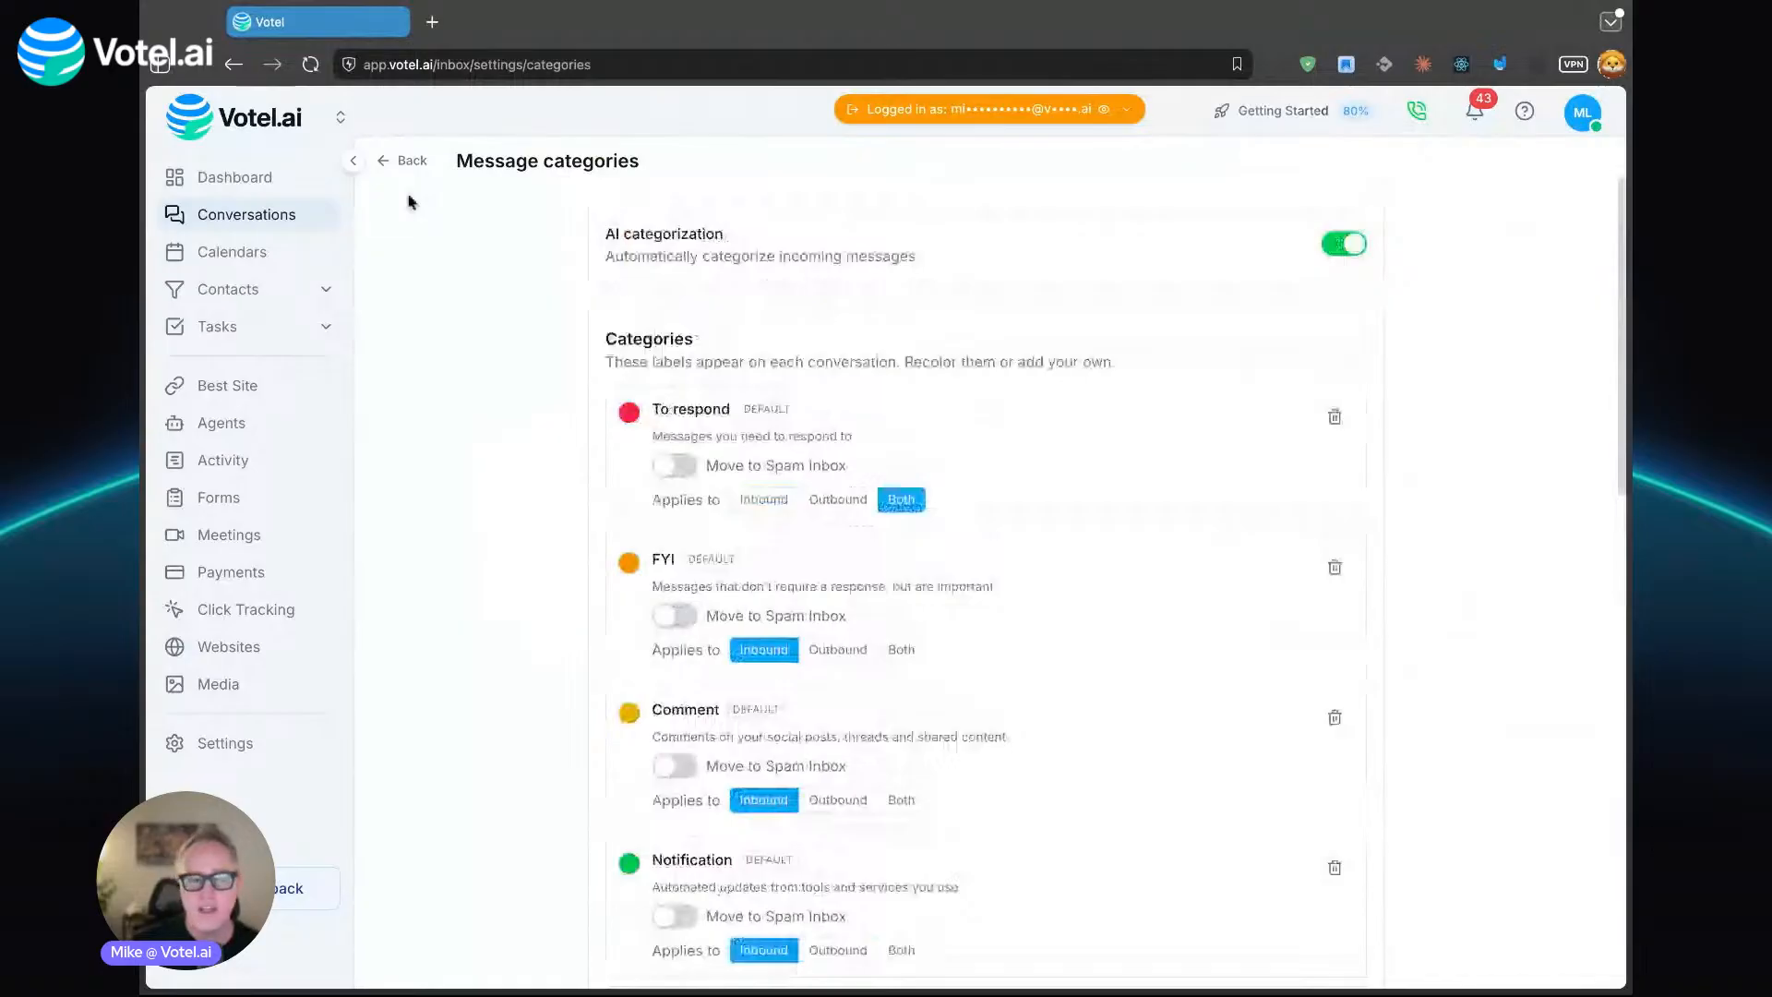
{"action": "left_click", "coordinate": [403, 162]}
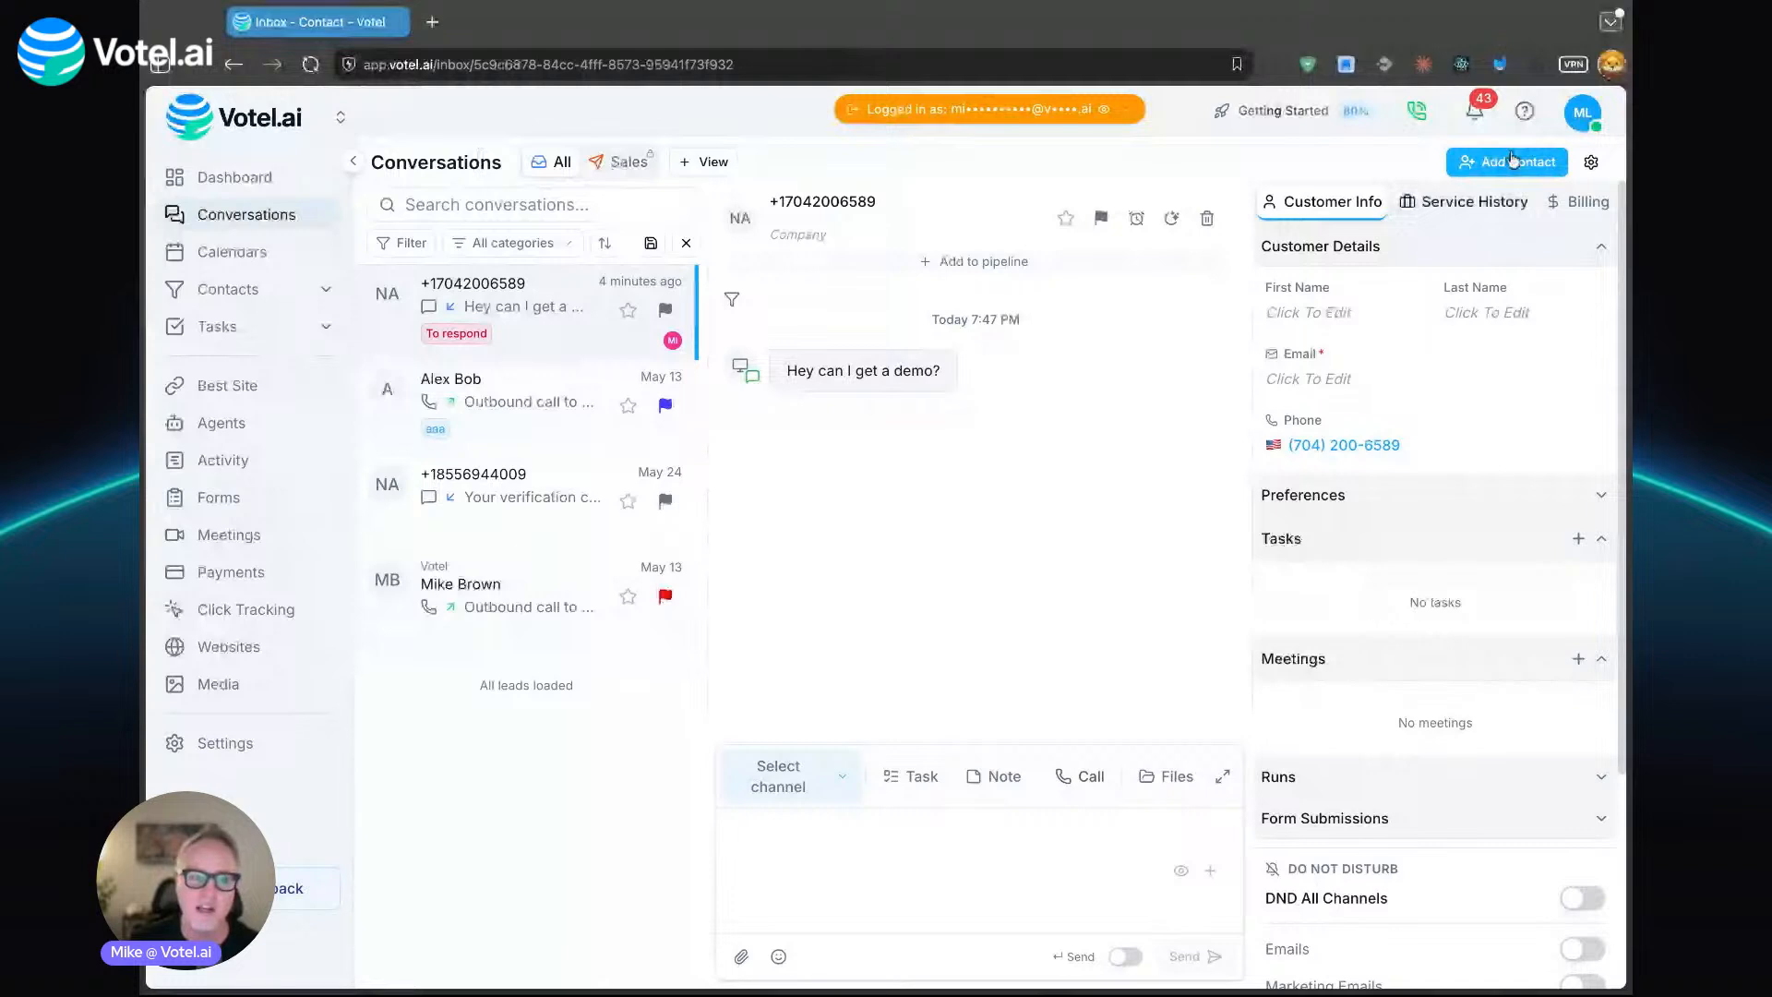
- Create a new conversations view named "Support" with the target icon and reload the page
{"action": "left_click", "coordinate": [621, 168]}
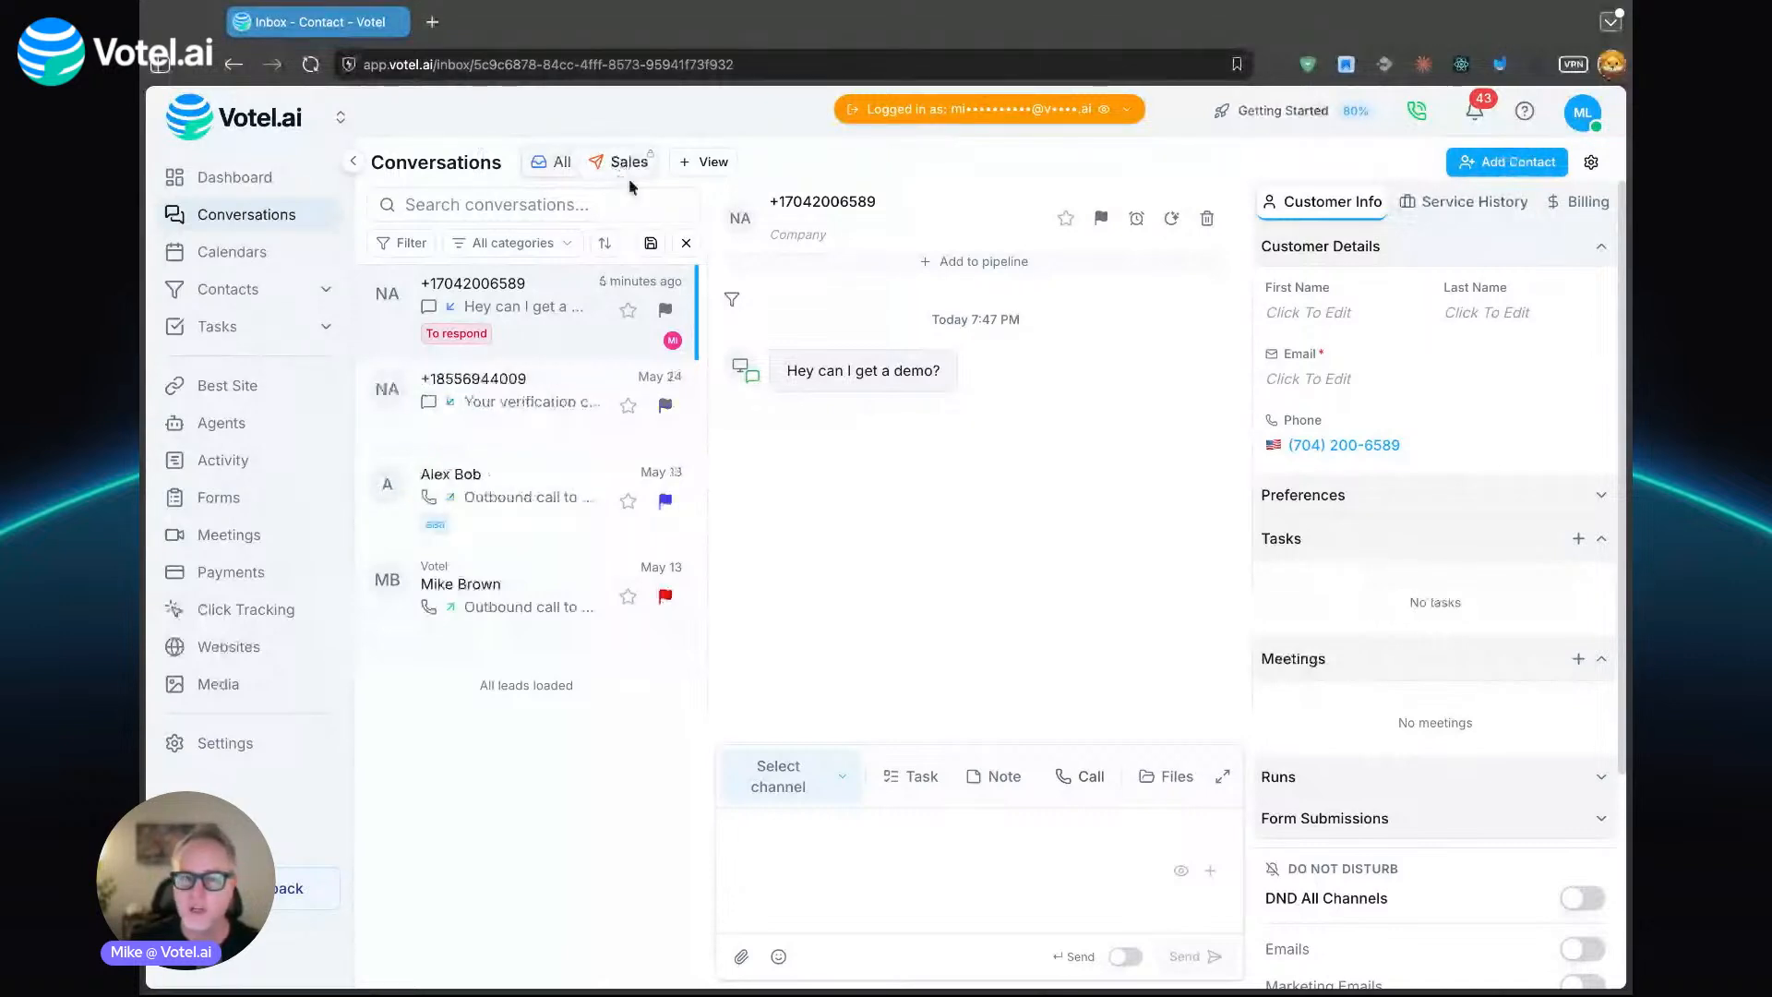
{"action": "left_click", "coordinate": [691, 166]}
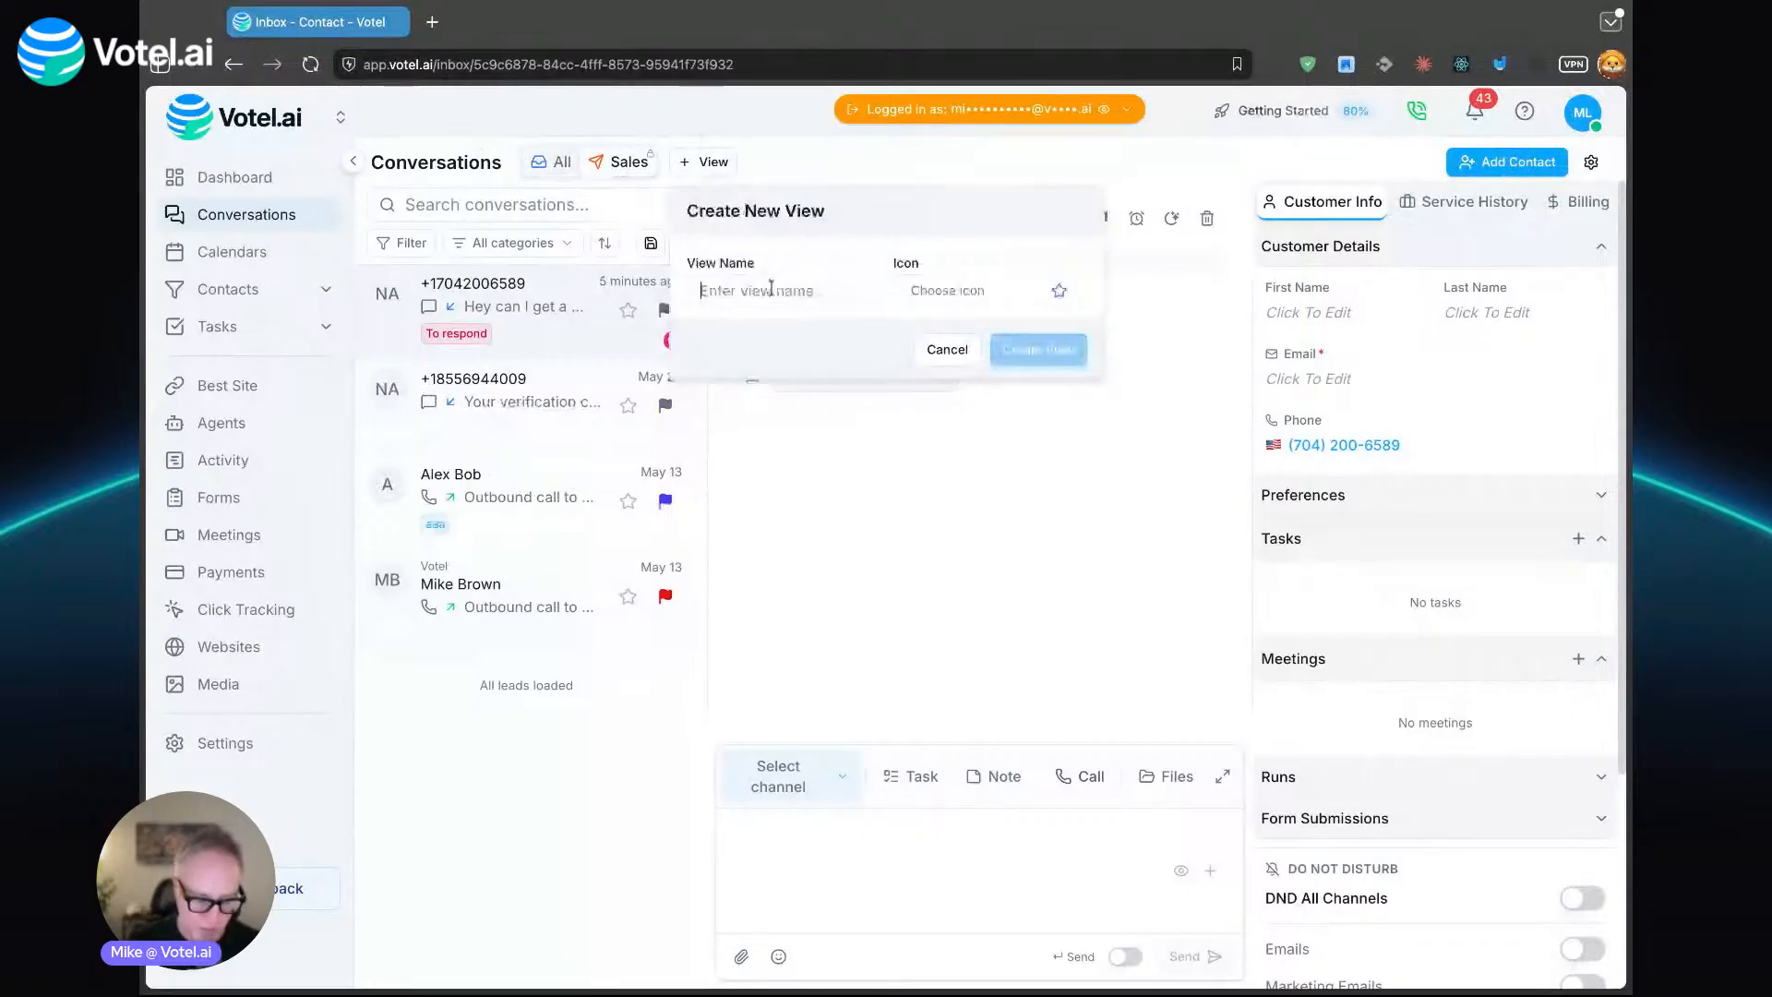
{"action": "type", "text": "Support"}
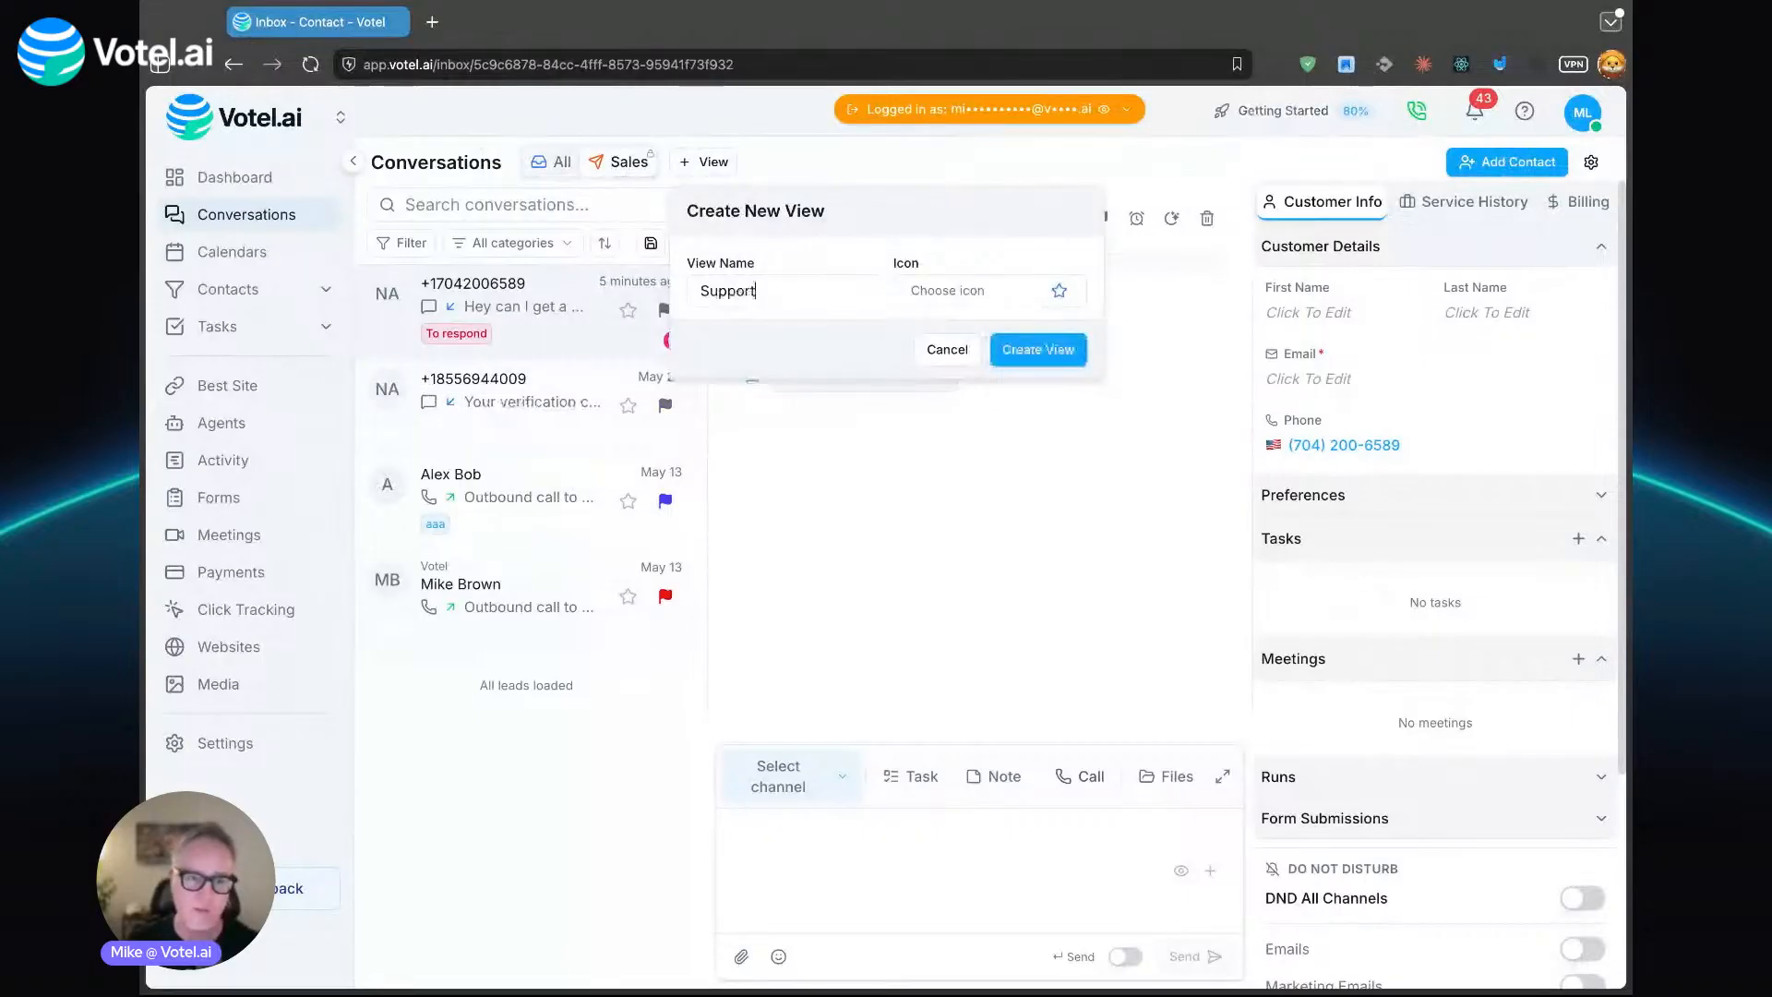
{"action": "left_click", "coordinate": [1060, 291]}
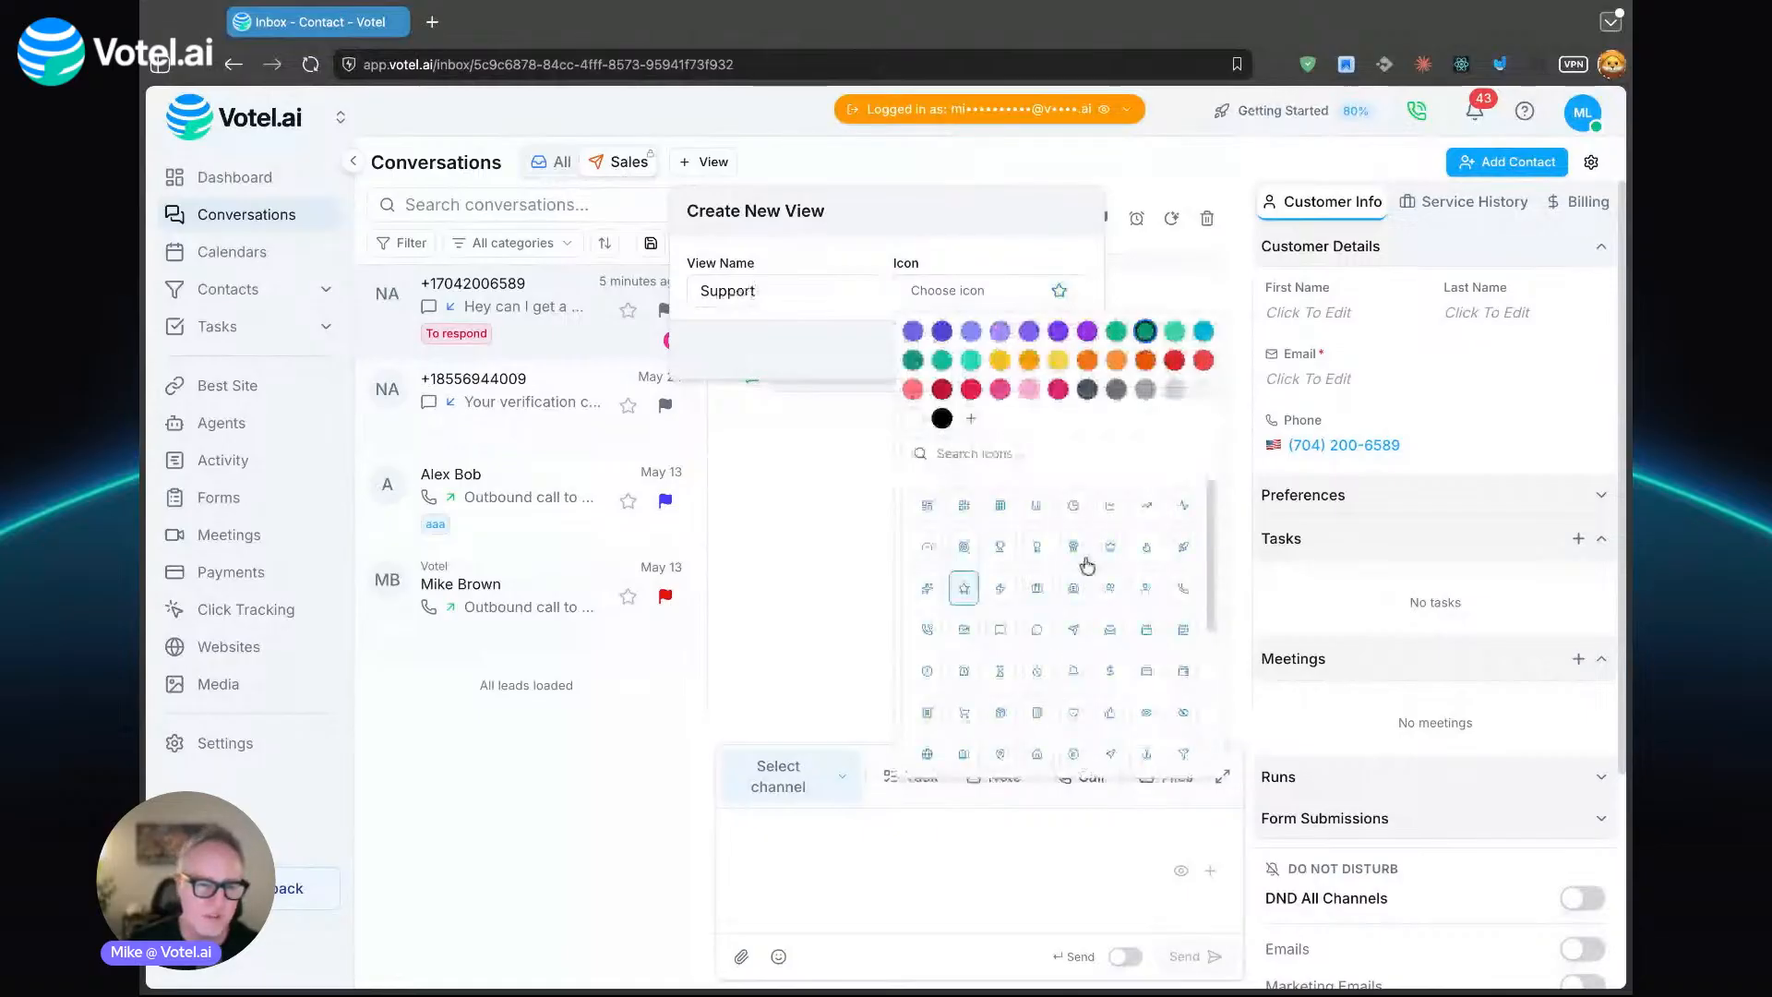
{"action": "left_click", "coordinate": [964, 546]}
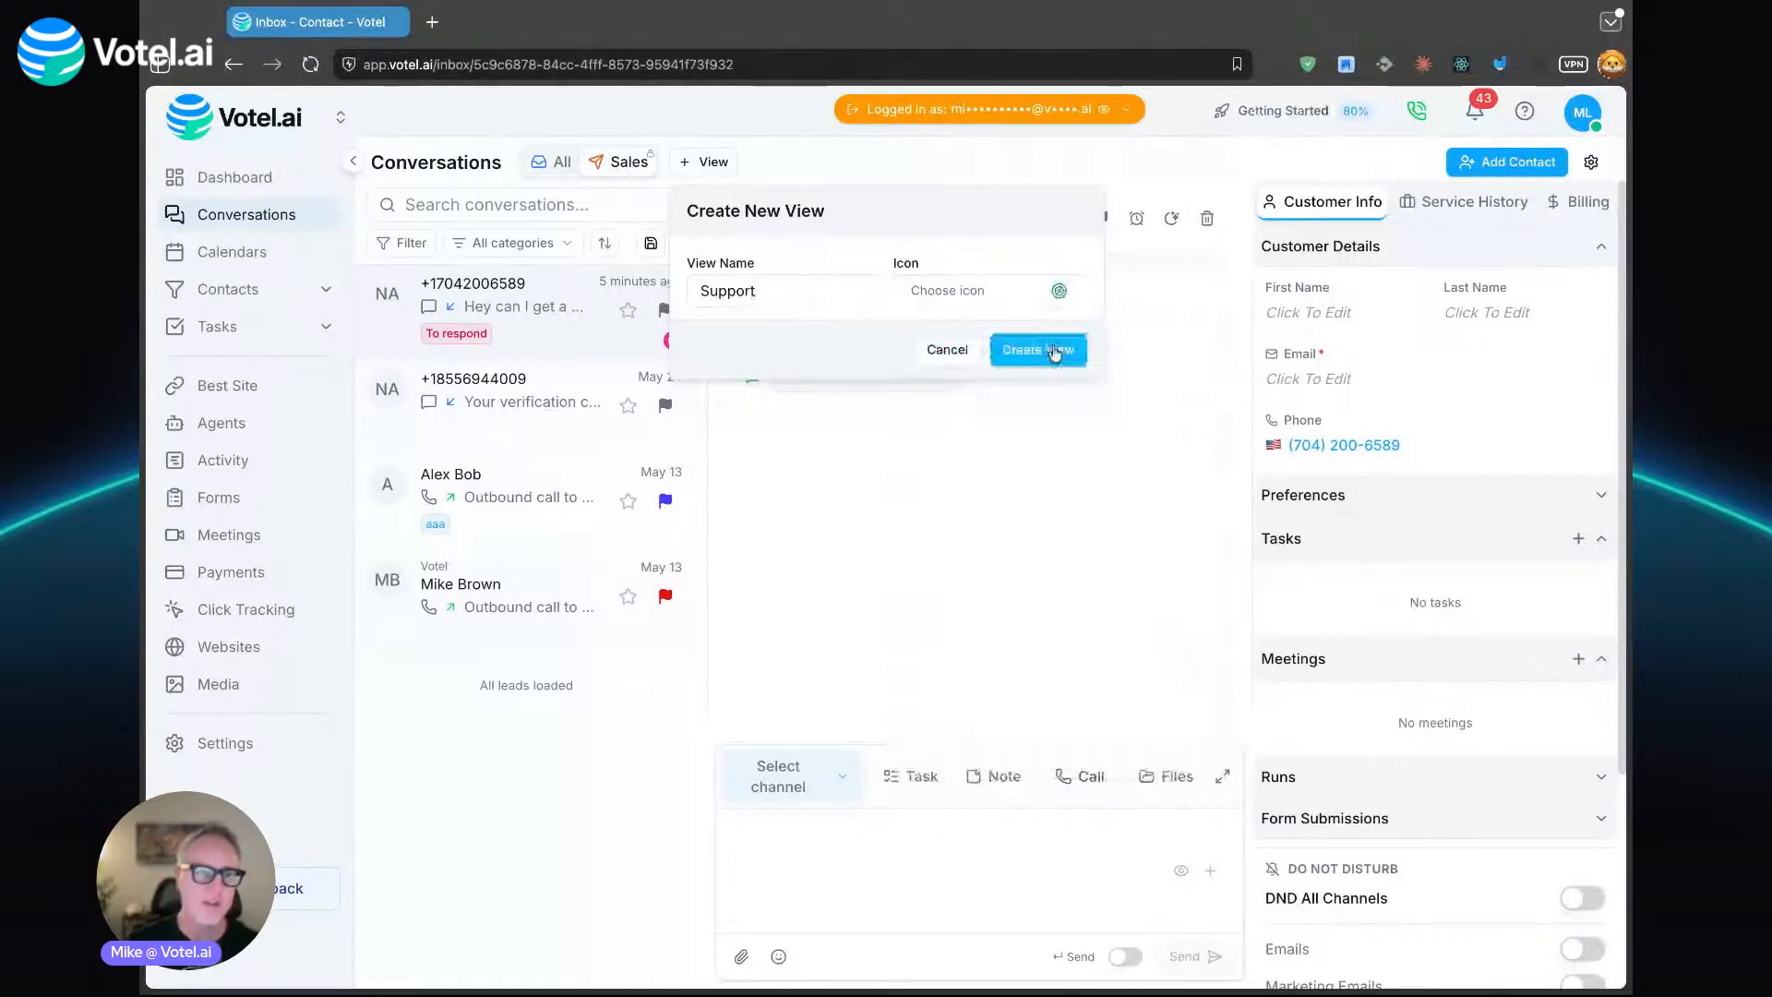
{"action": "left_click", "coordinate": [1055, 351]}
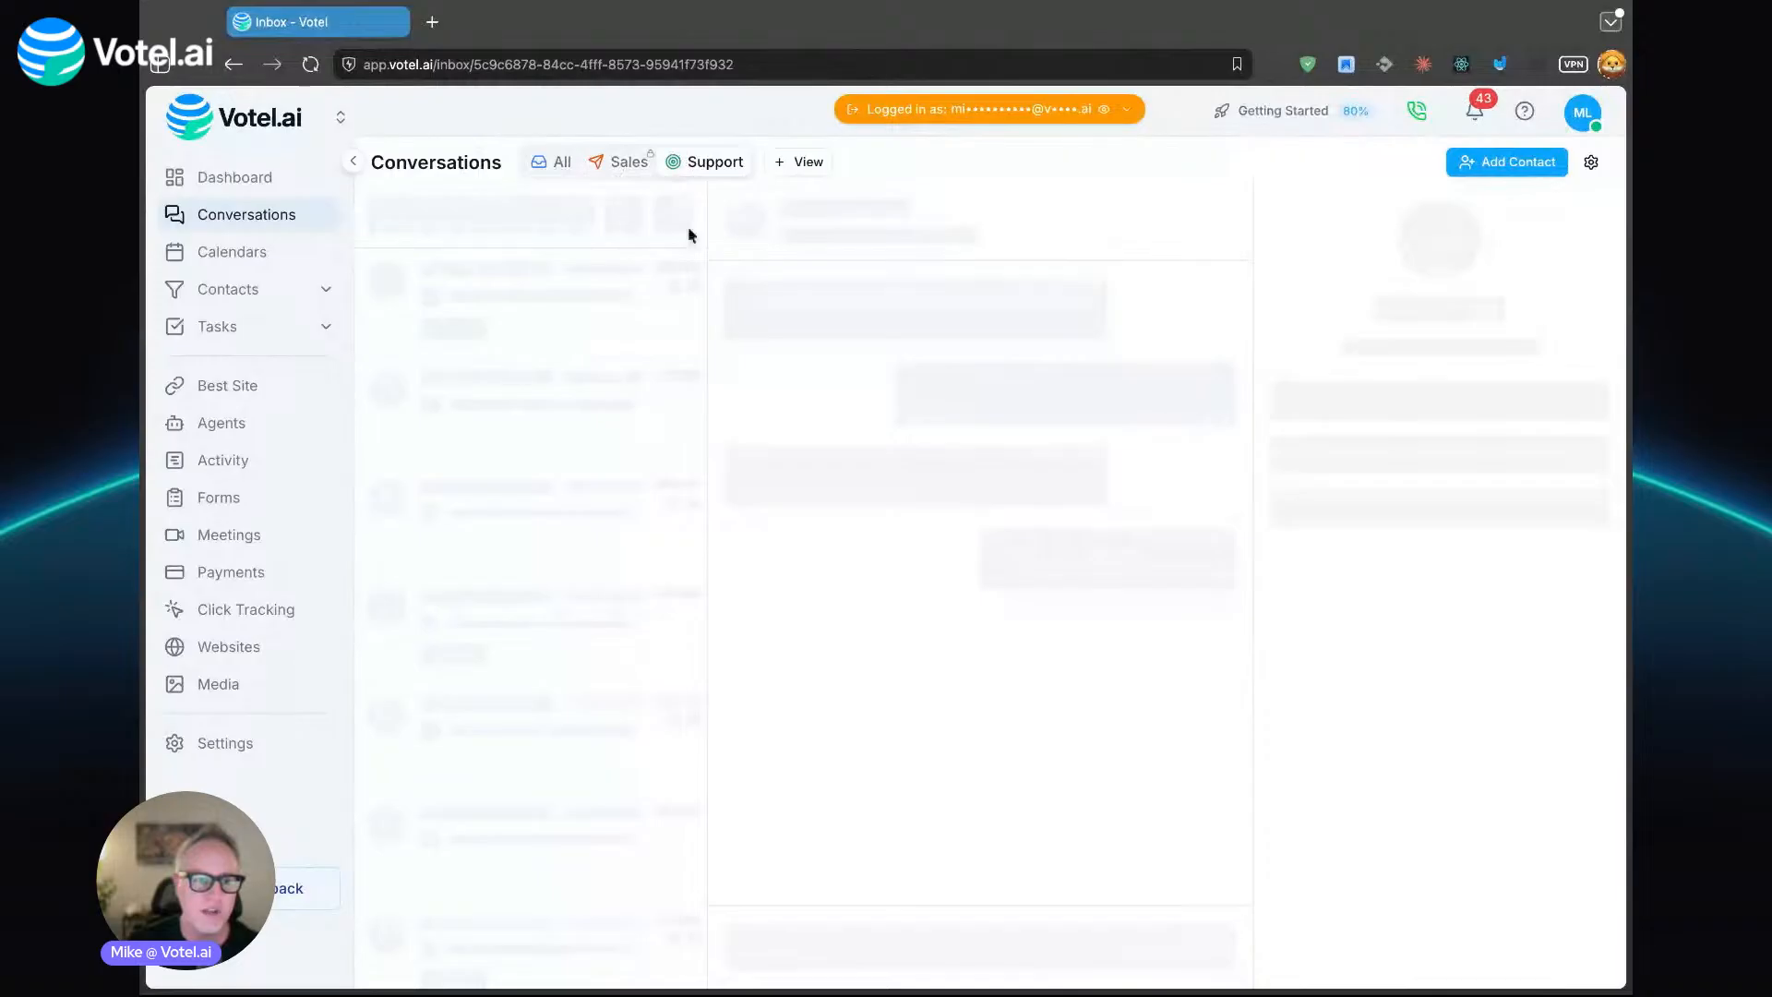
{"action": "left_click", "coordinate": [311, 66]}
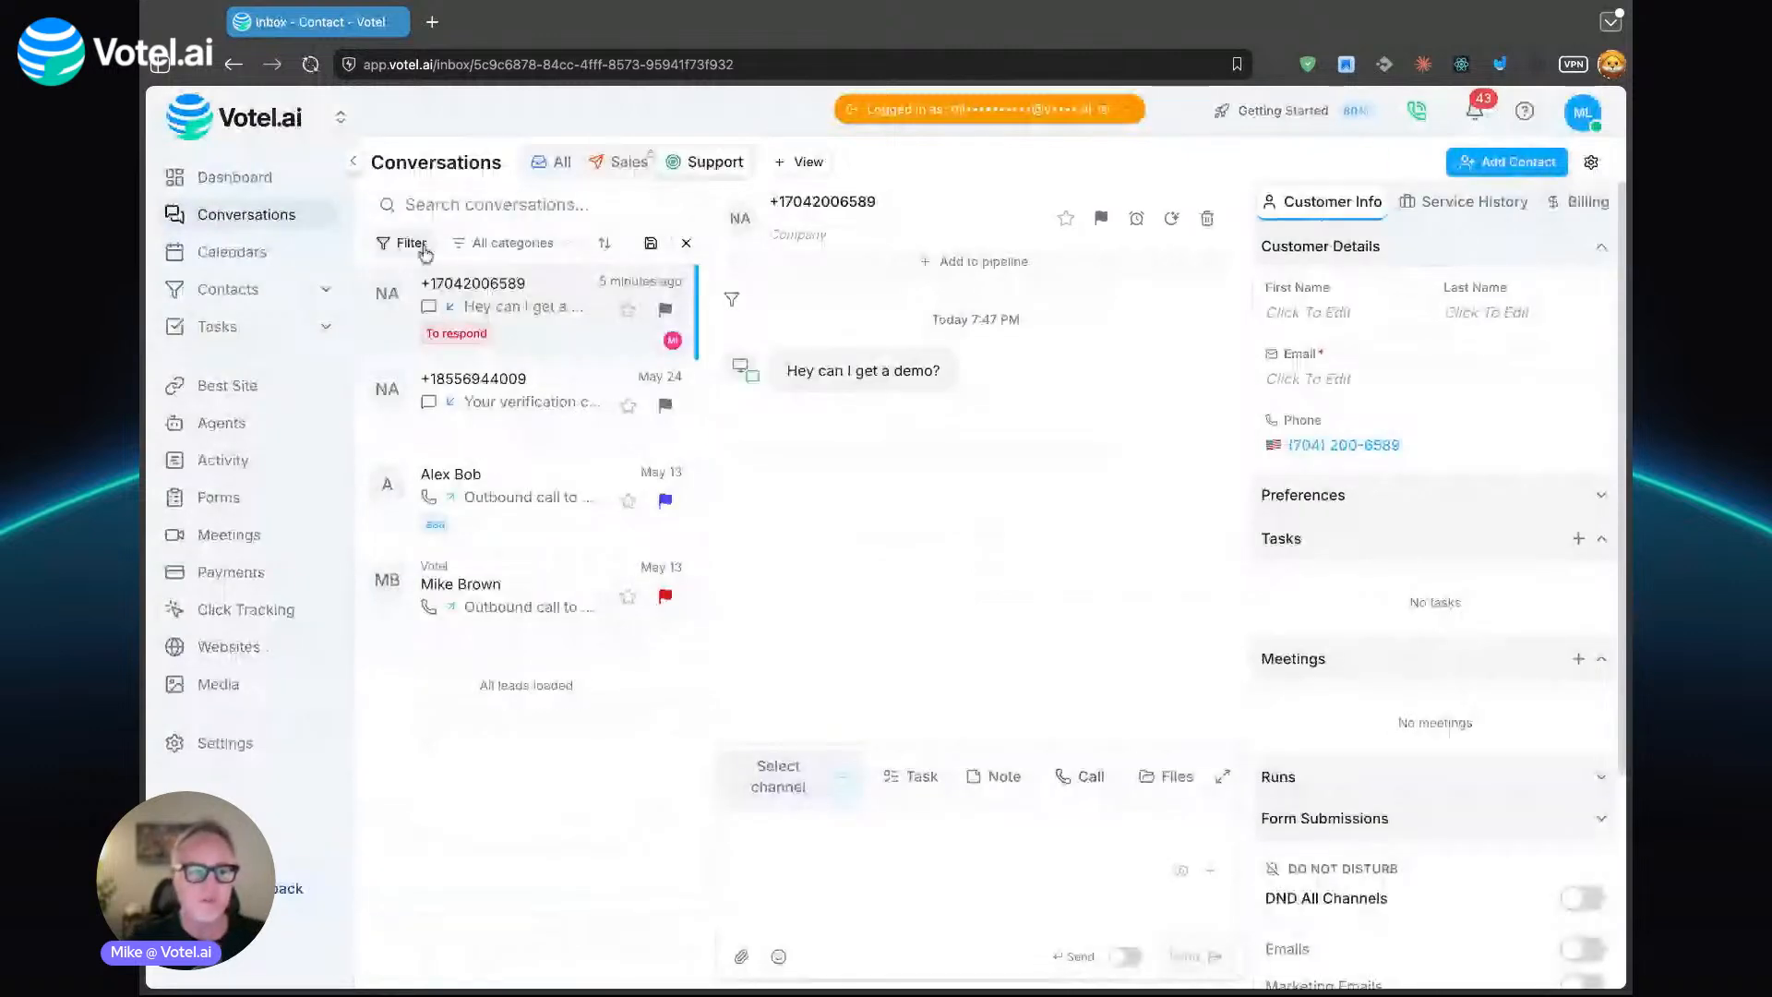
- Filter the Support view's conversations by Tags with the Contains Any condition and save the view
{"action": "left_click", "coordinate": [424, 253]}
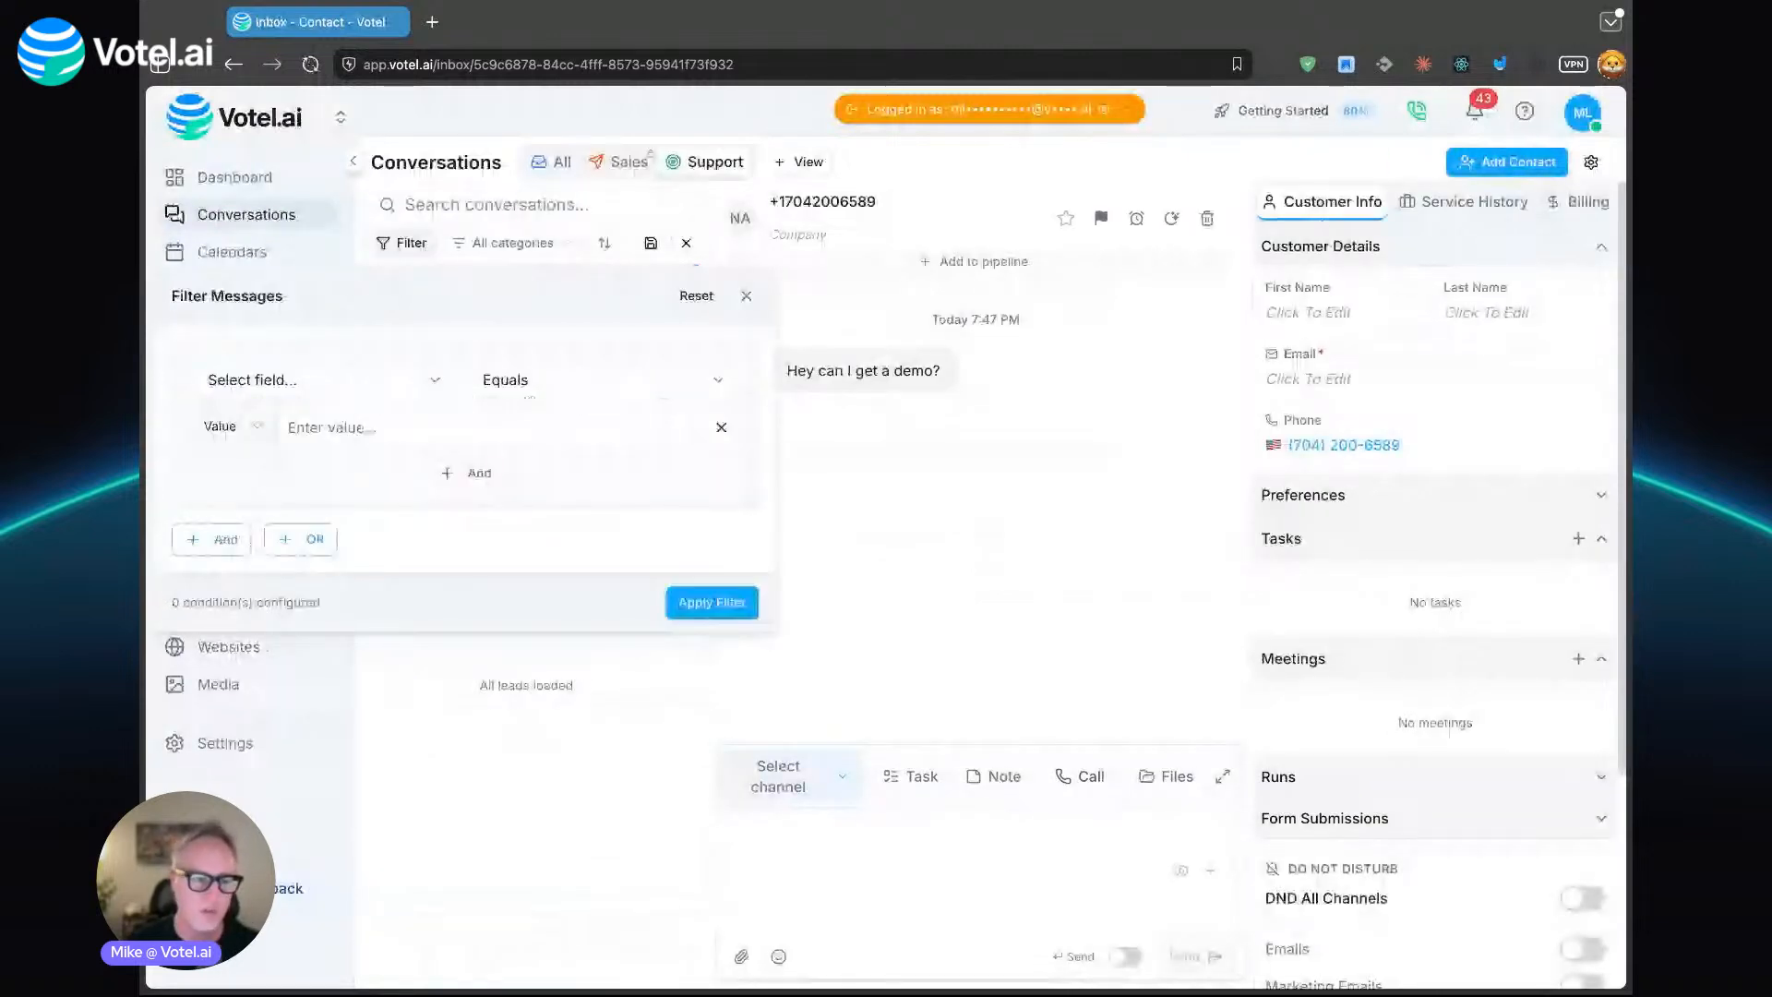
{"action": "left_click", "coordinate": [388, 388]}
{"action": "type", "text": "t"}
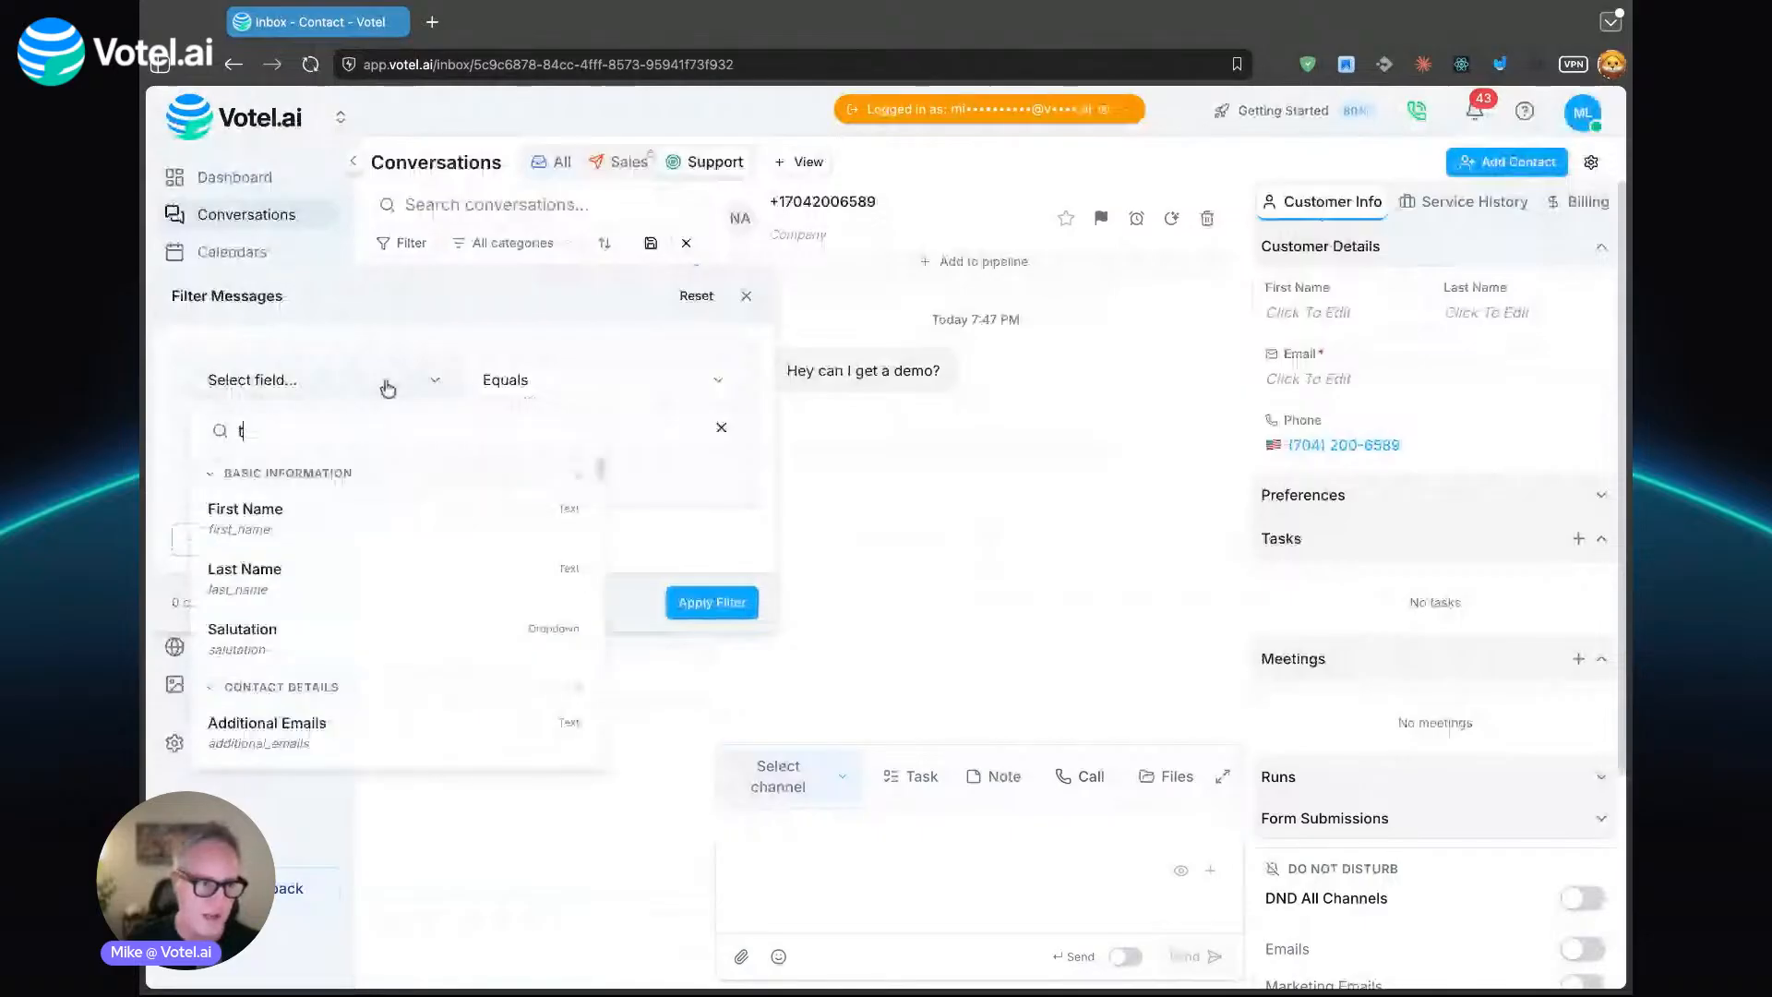
{"action": "type", "text": "ag"}
{"action": "left_click", "coordinate": [469, 462]}
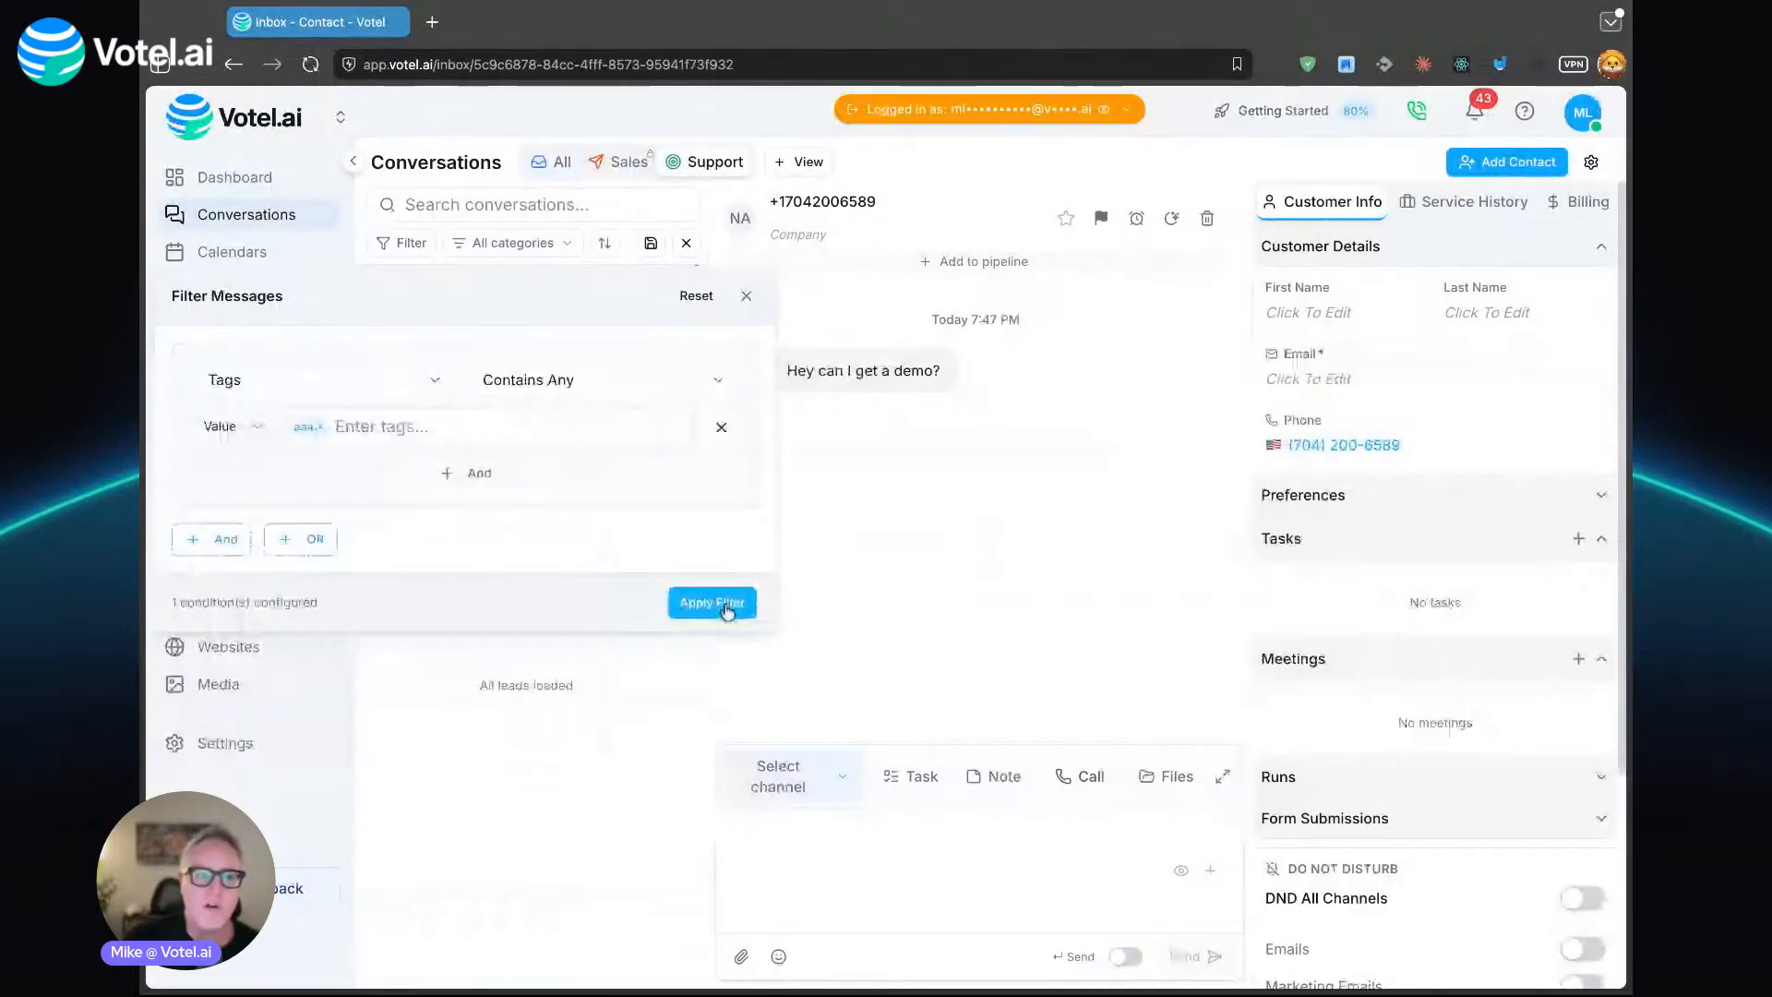
{"action": "left_click", "coordinate": [727, 608]}
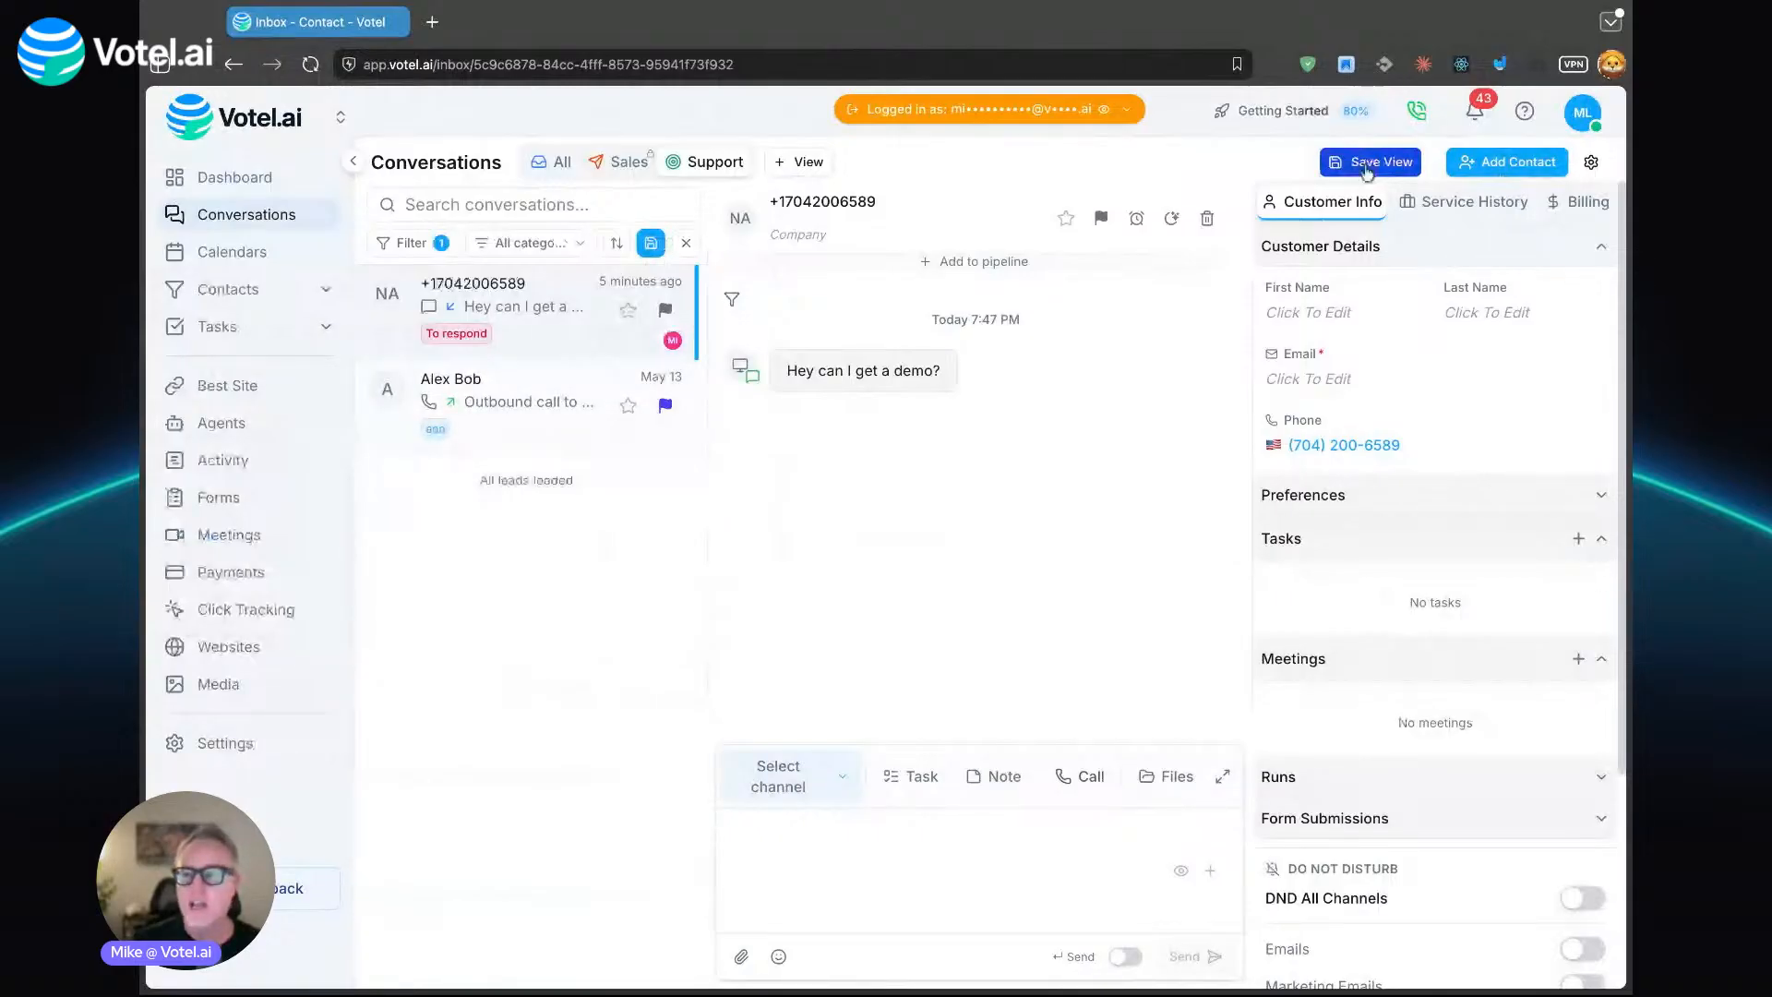
{"action": "left_click", "coordinate": [1366, 170]}
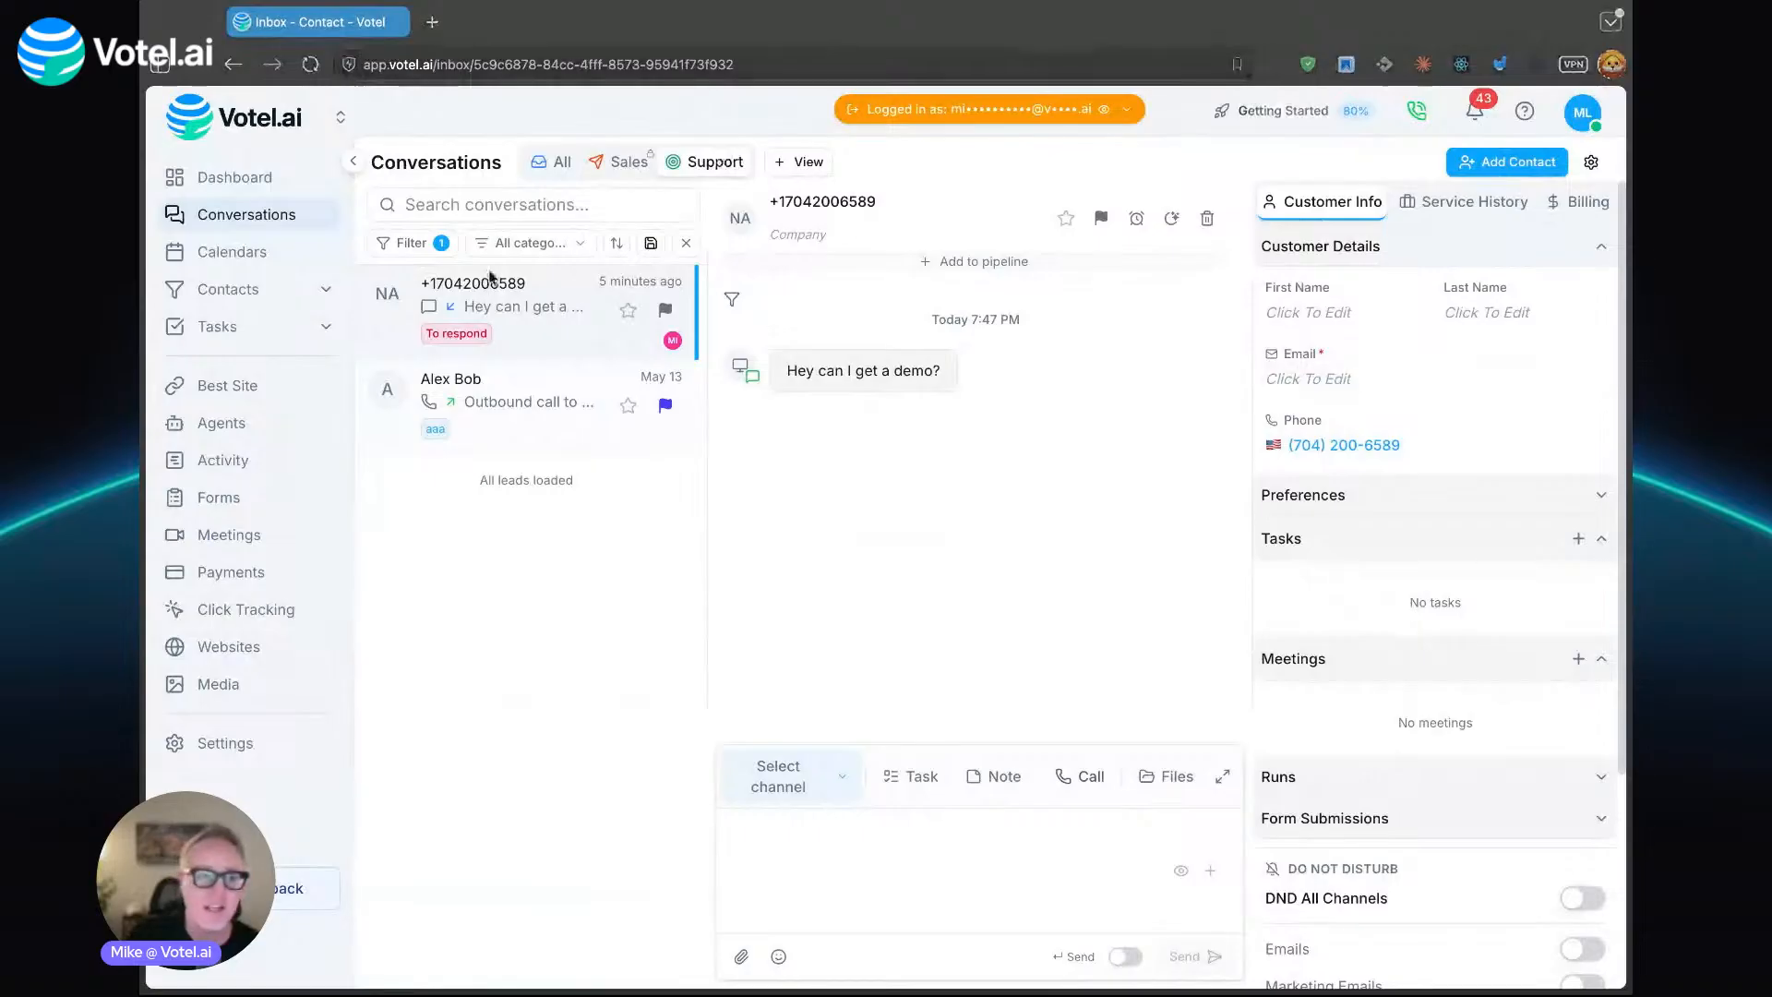
- Look through the Table, Pipeline and Donar Ops views in Contacts and check the Donar Ops filter
{"action": "left_click", "coordinate": [284, 290]}
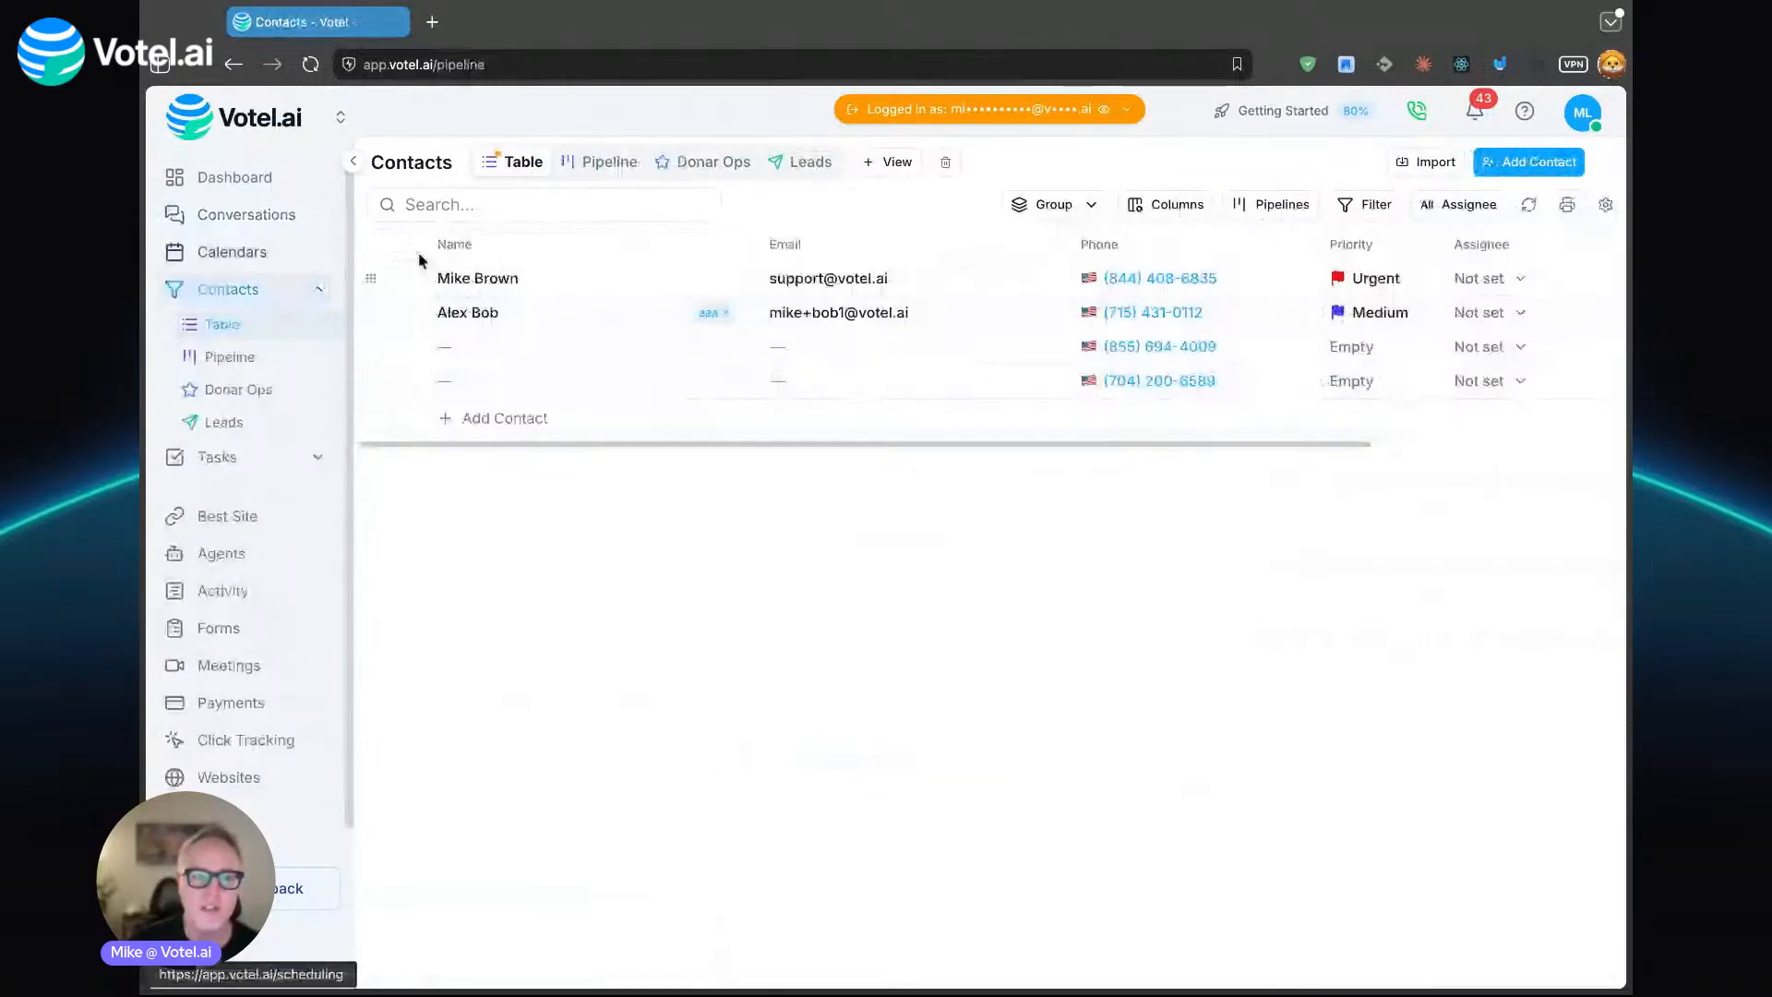
{"action": "left_click", "coordinate": [609, 162]}
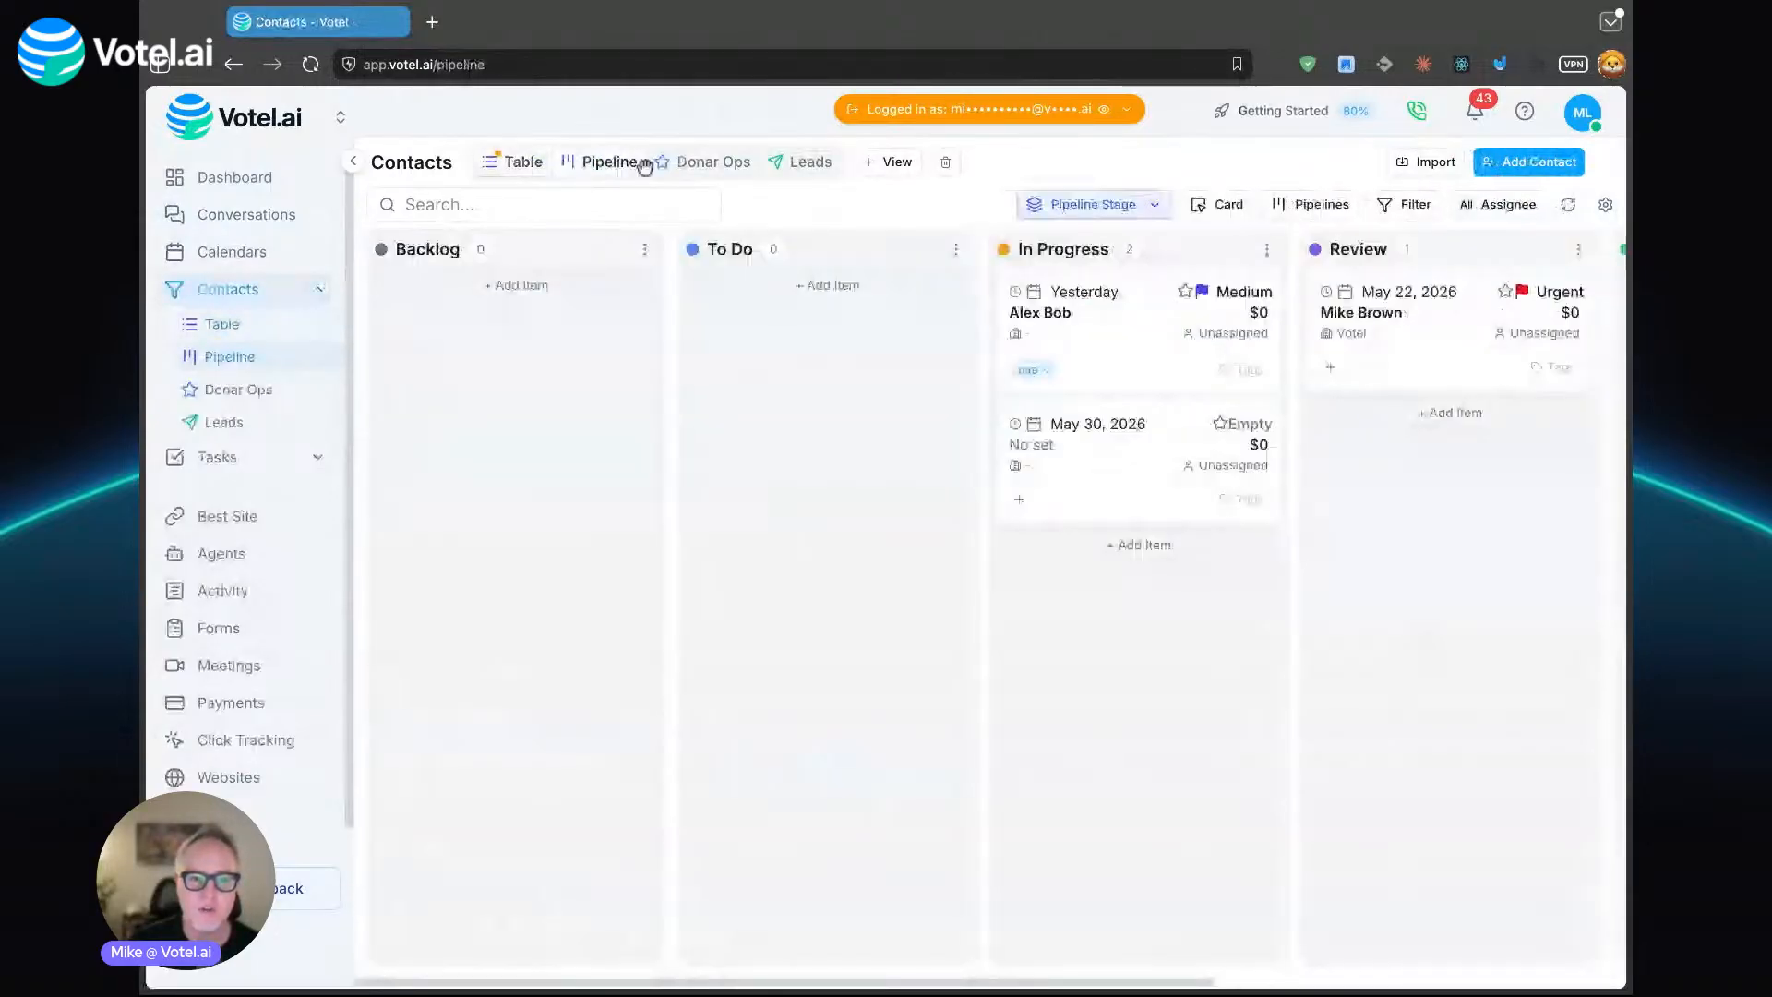
{"action": "left_click", "coordinate": [503, 164]}
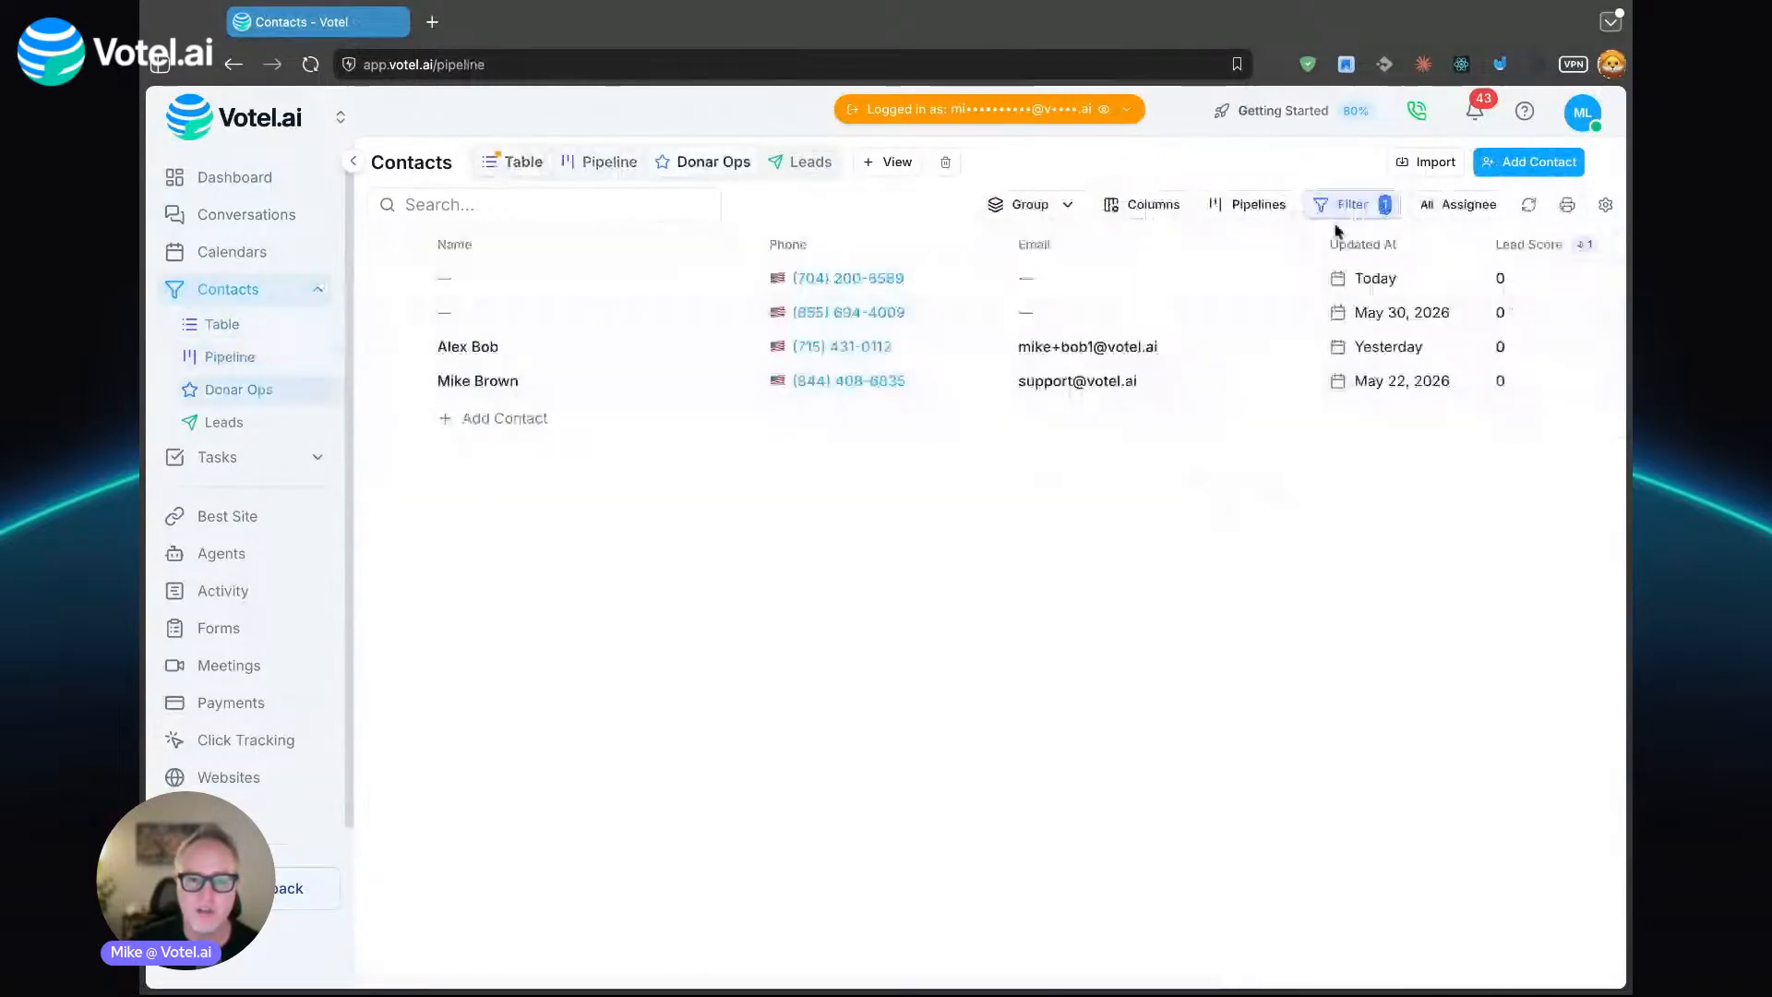
{"action": "left_click", "coordinate": [1346, 205]}
{"action": "left_click", "coordinate": [1347, 203]}
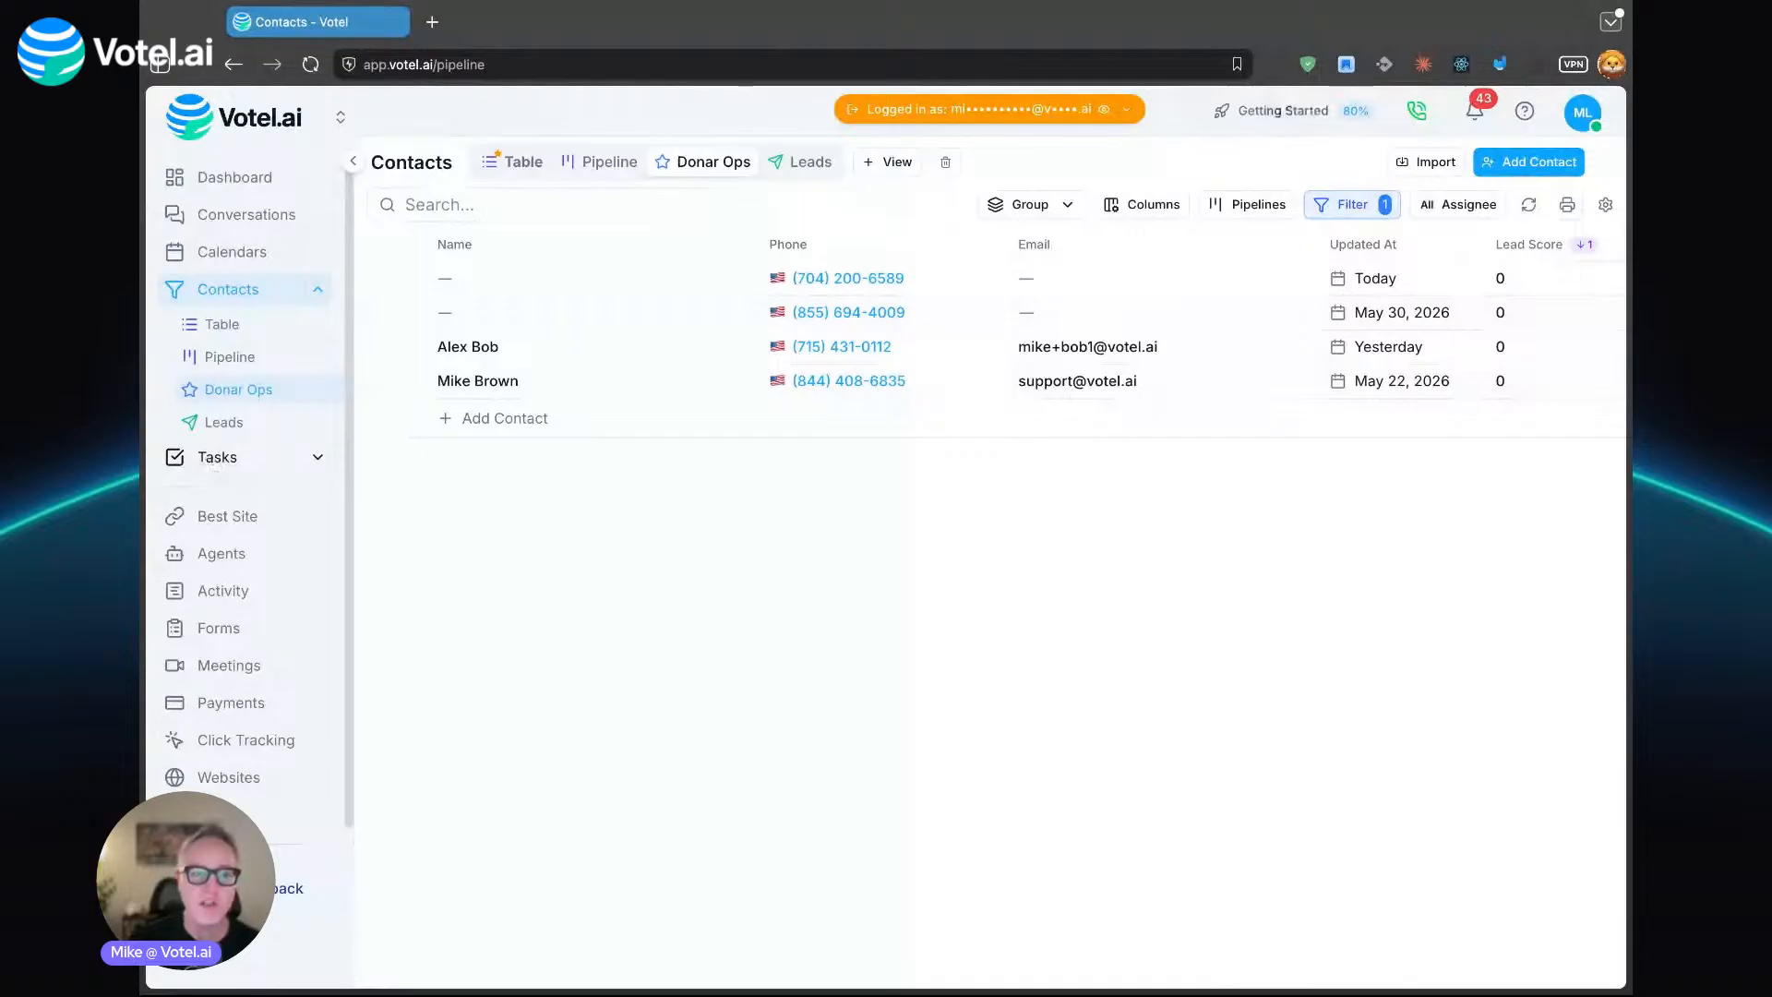
- Create a public task view named "Urgent" in the Default project, starting from the Overdue tasks view
{"action": "left_click", "coordinate": [235, 464]}
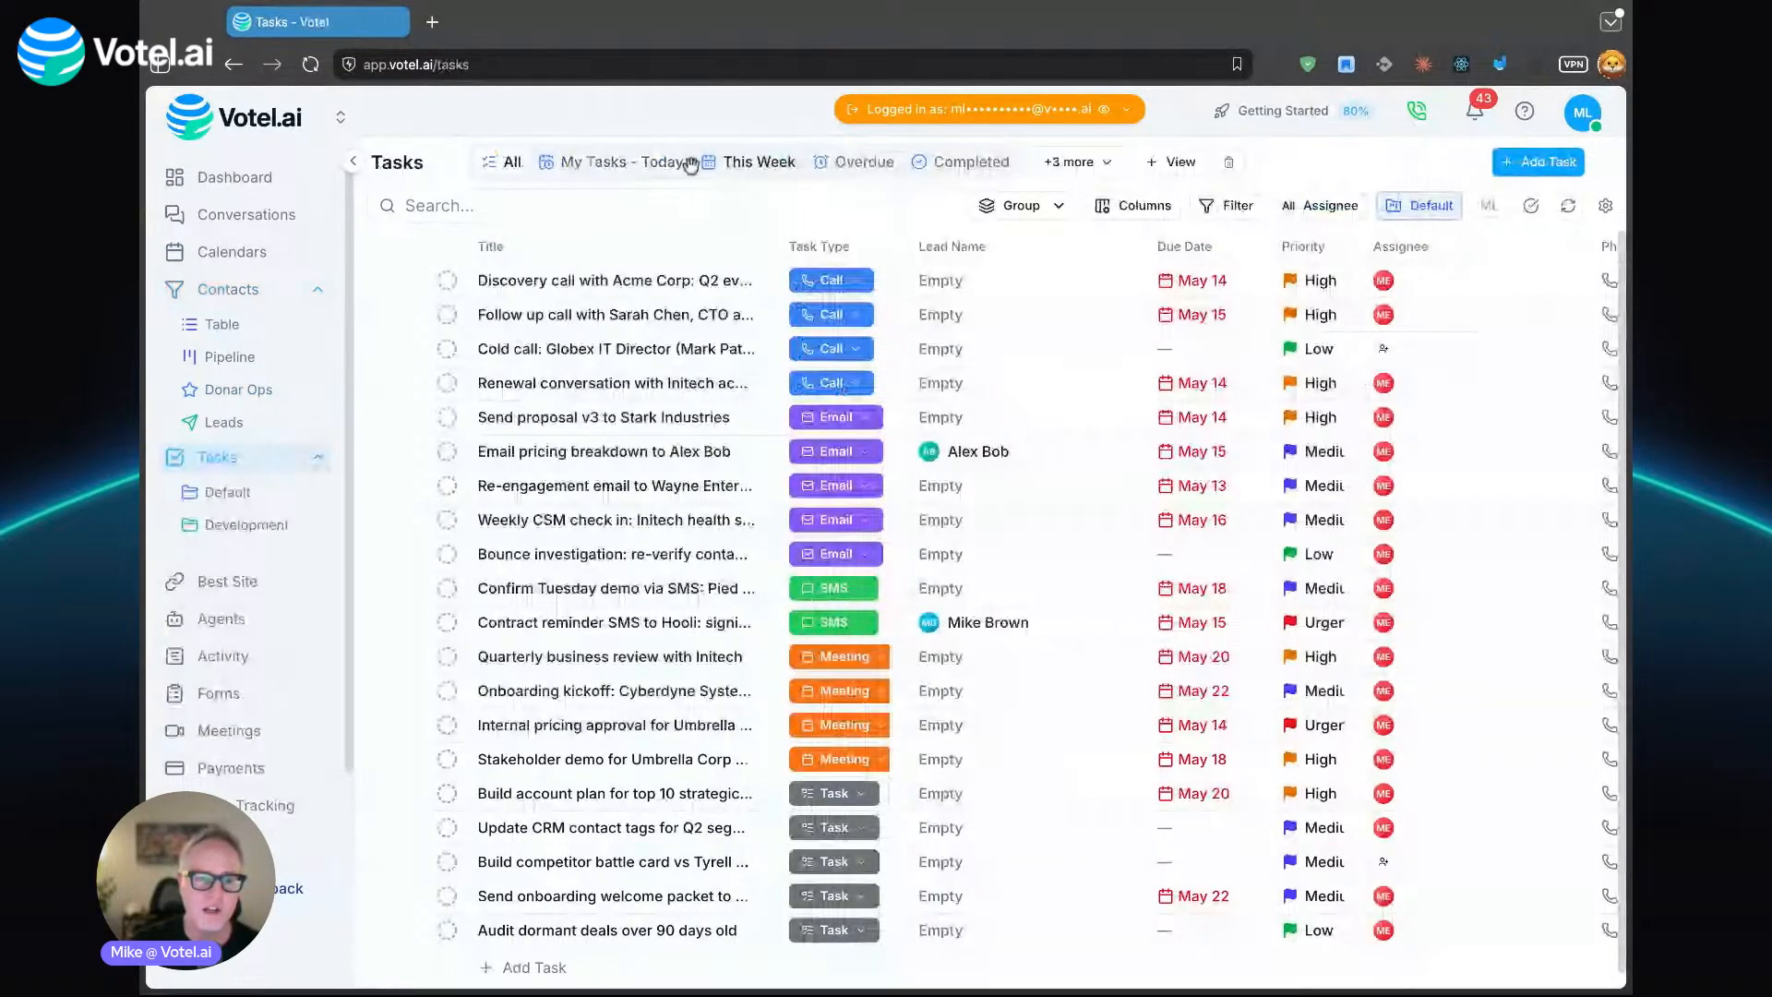
{"action": "left_click", "coordinate": [977, 162]}
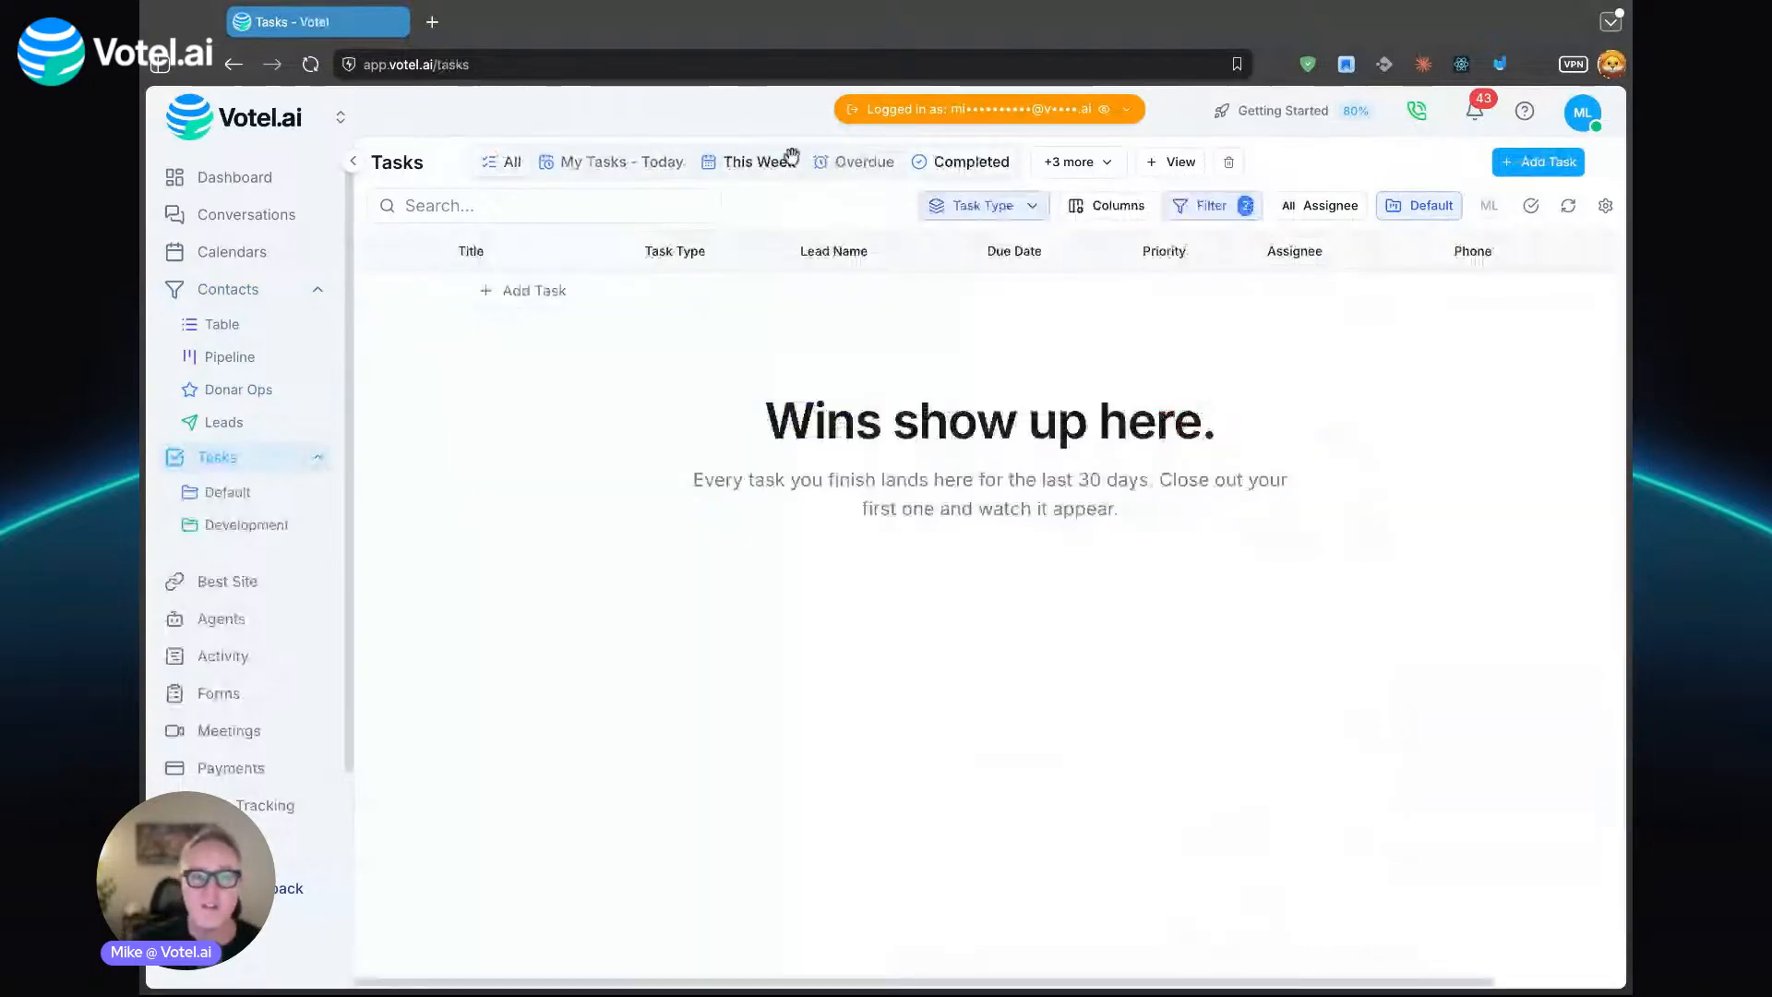
{"action": "left_click", "coordinate": [848, 161]}
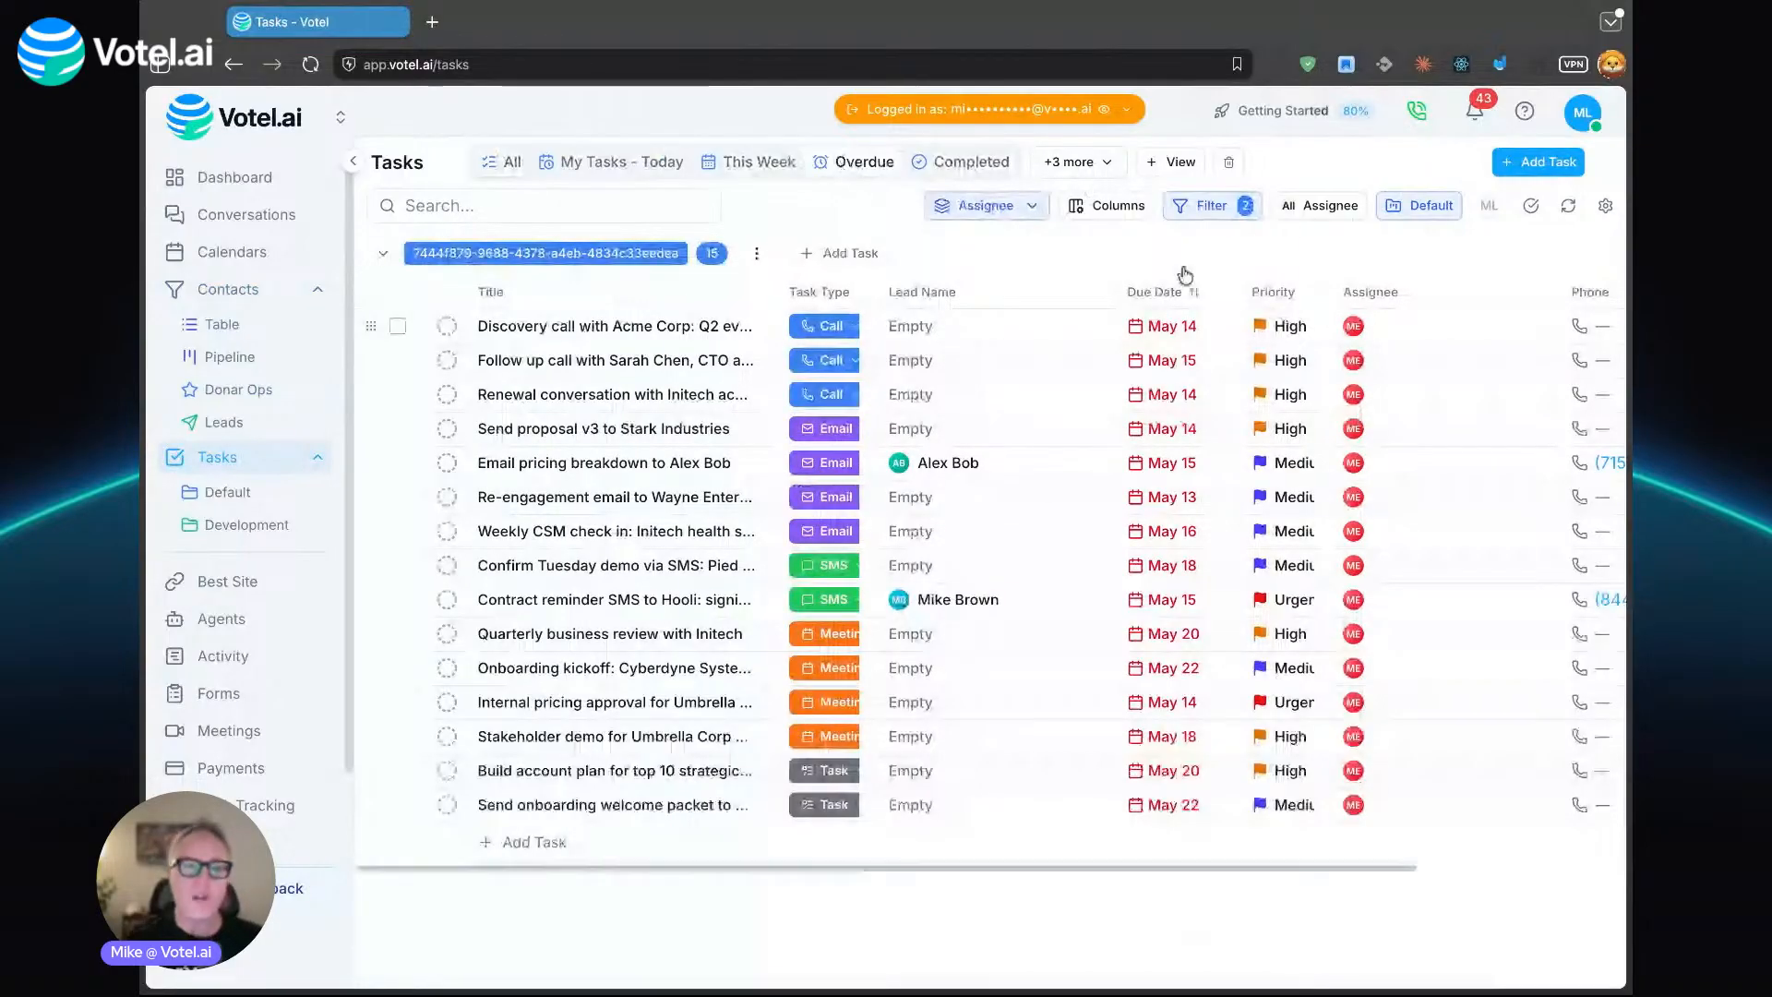
{"action": "left_click", "coordinate": [1178, 164]}
{"action": "type", "text": "H"}
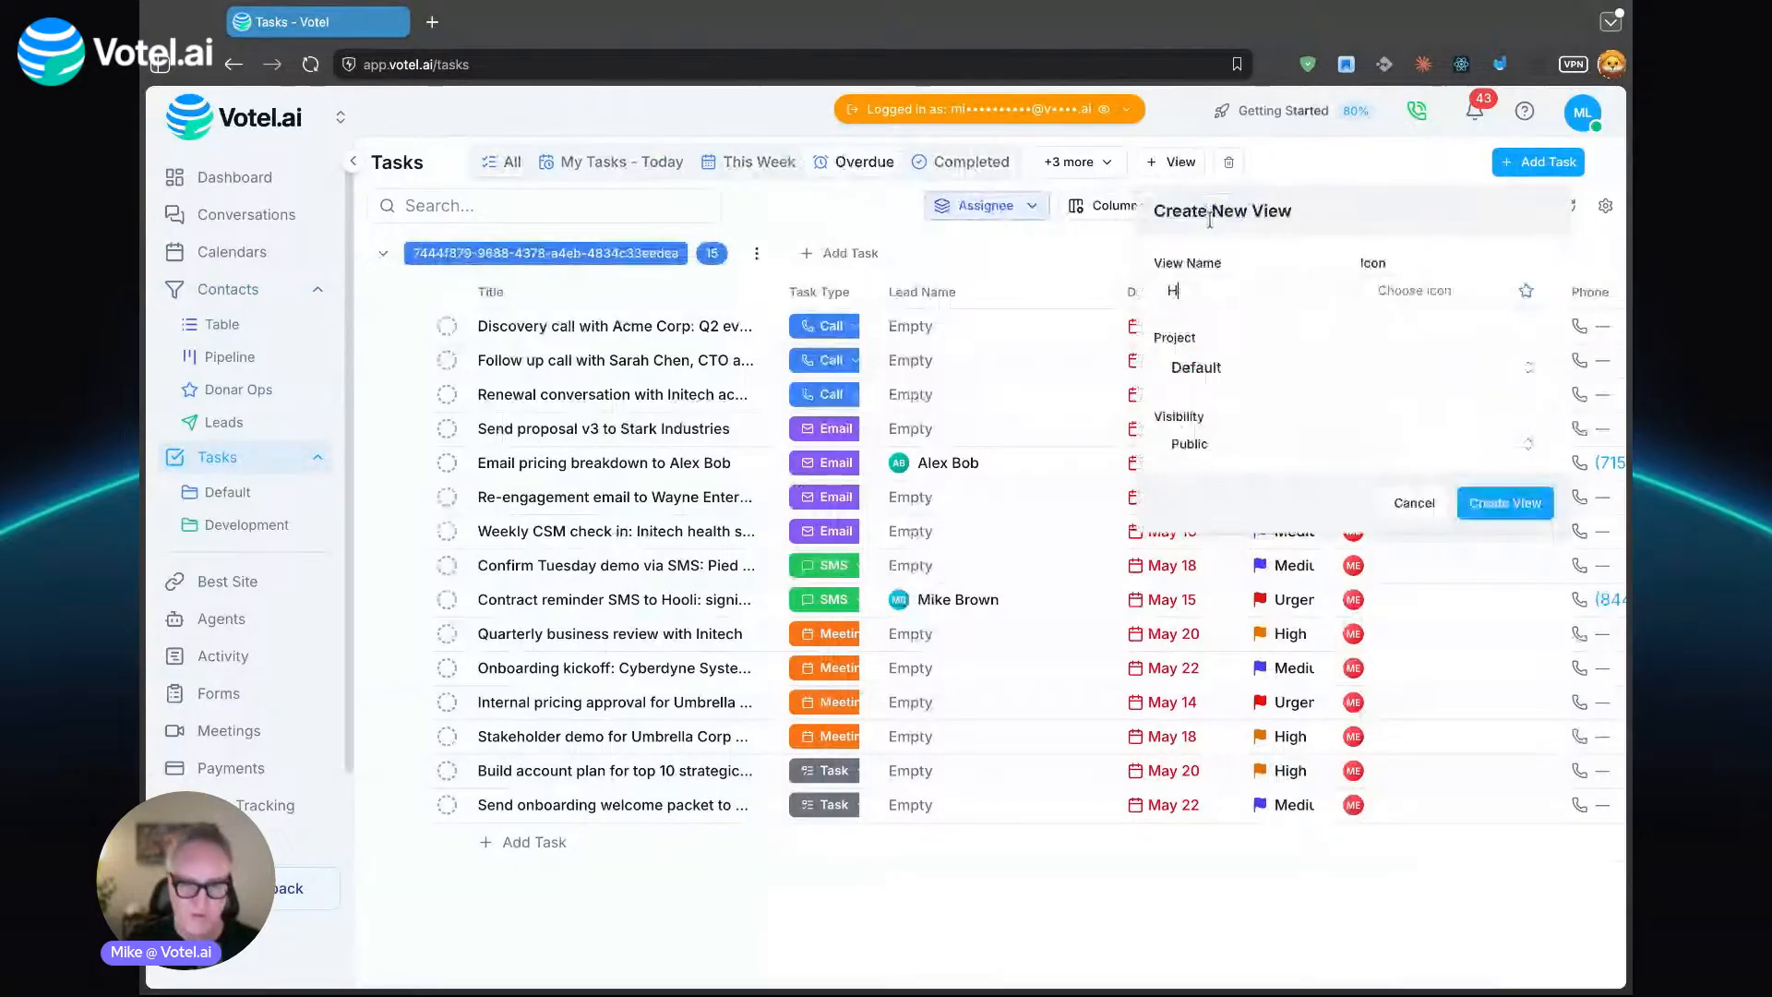
{"action": "key", "text": "BackSpace"}
{"action": "type", "text": "Urge"}
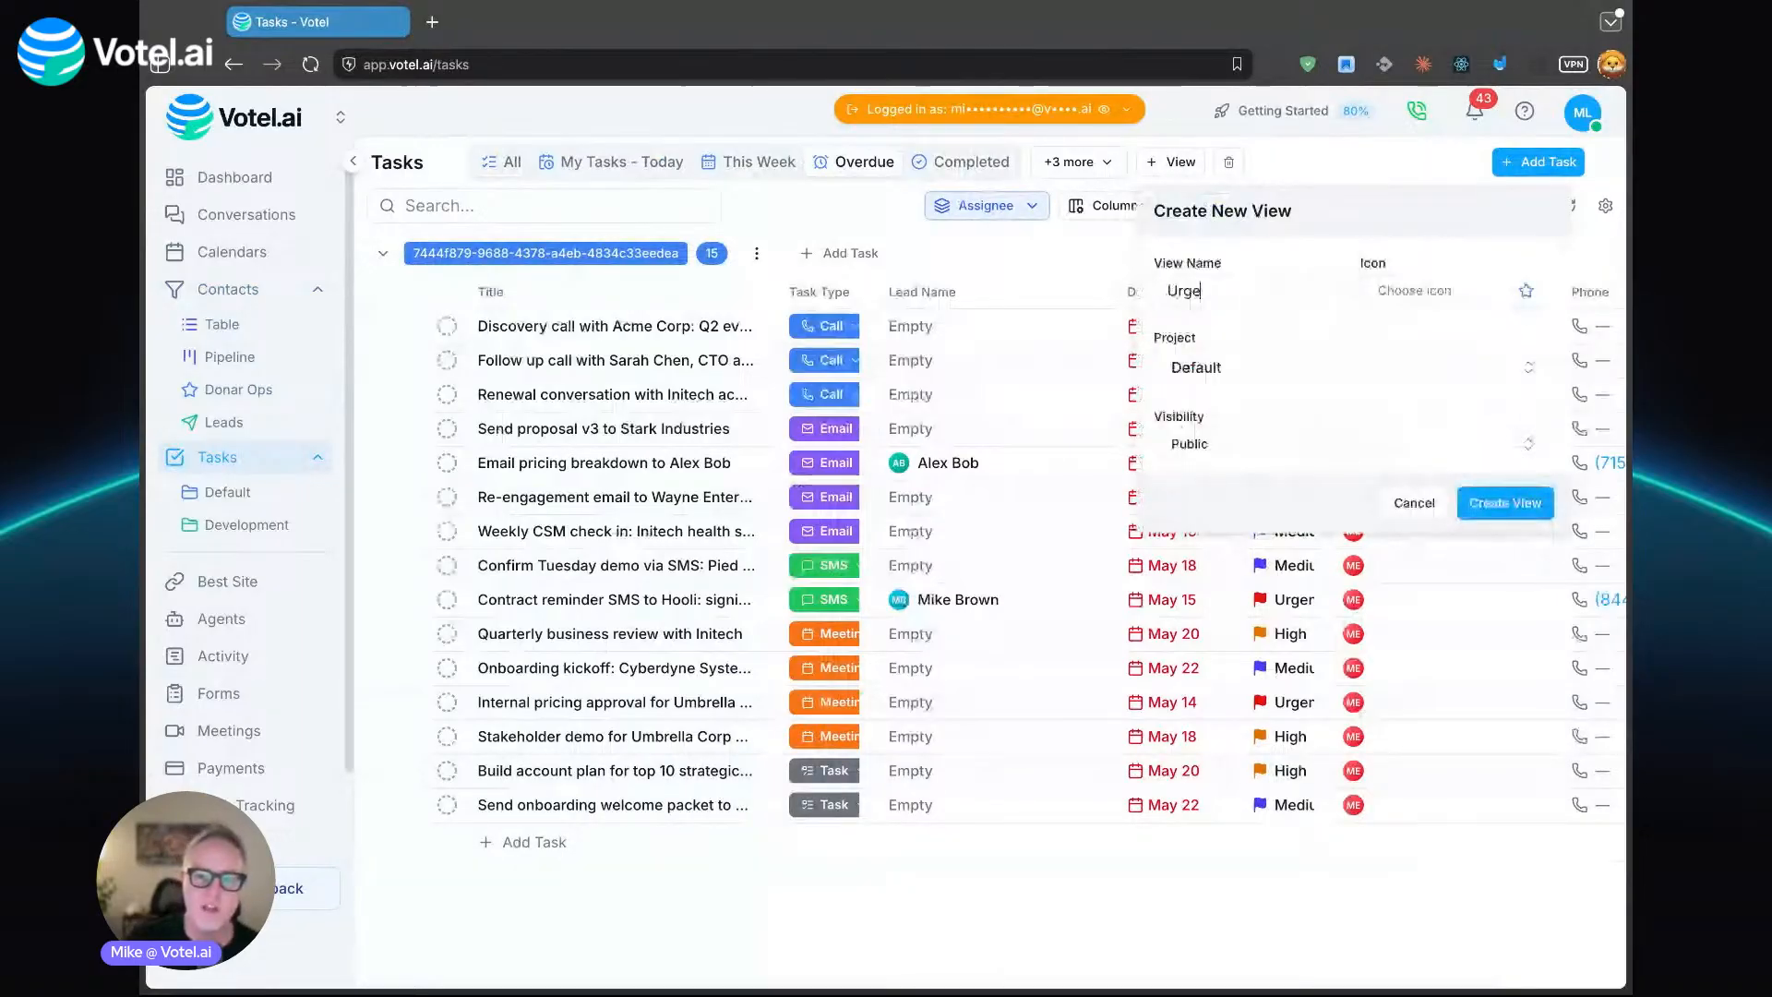
{"action": "type", "text": "nt"}
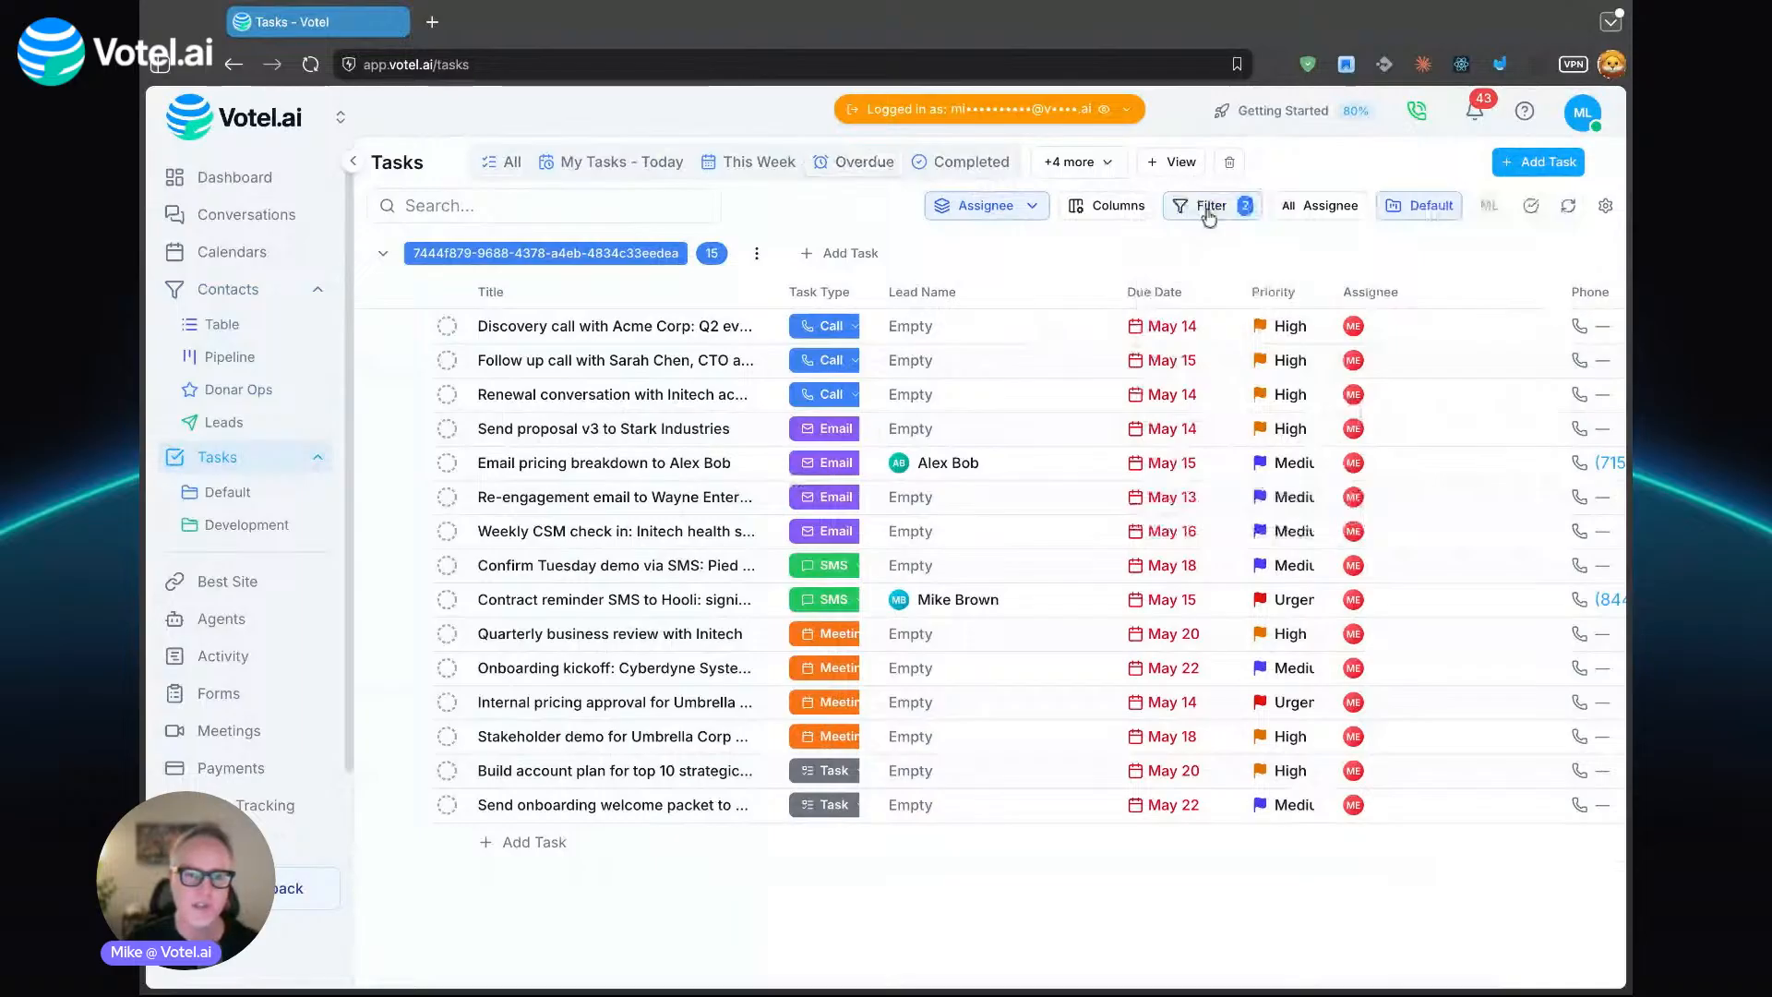
- Filter the Urgent view by Priority Equals Urgent as the only condition, slightly widen the Task Type column, and save the view
{"action": "left_click", "coordinate": [1208, 213]}
{"action": "left_click", "coordinate": [1189, 350]}
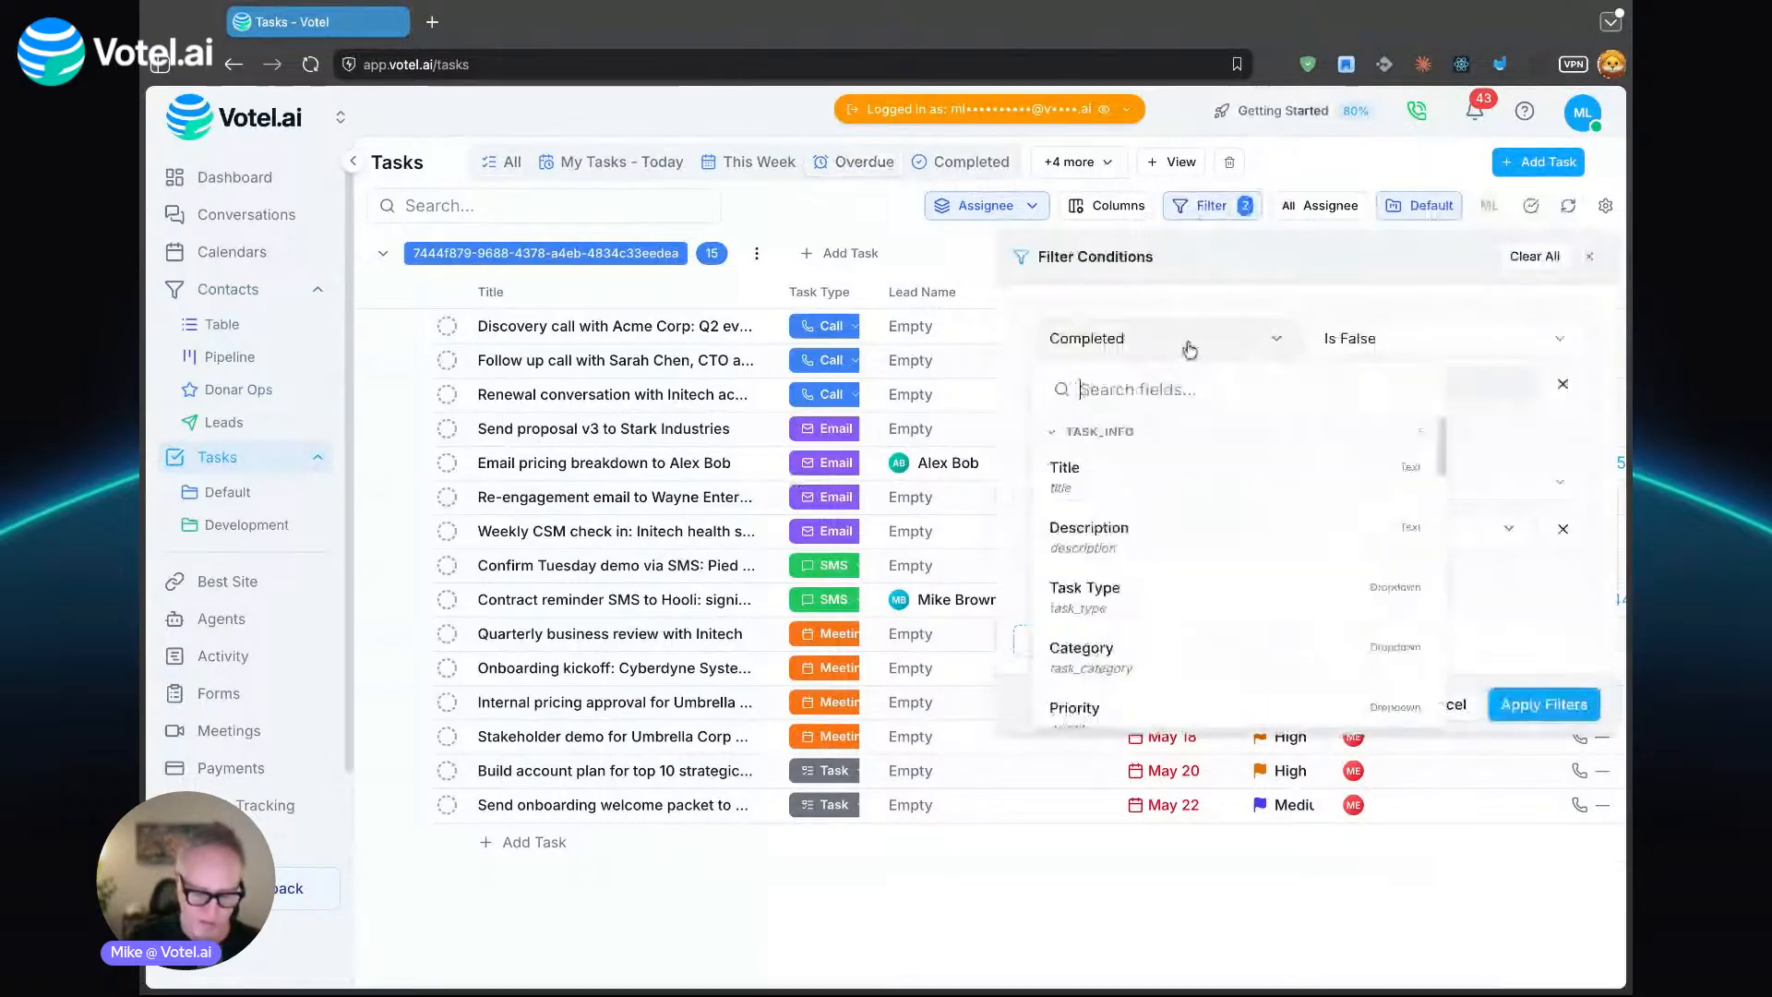
{"action": "type", "text": "pri"}
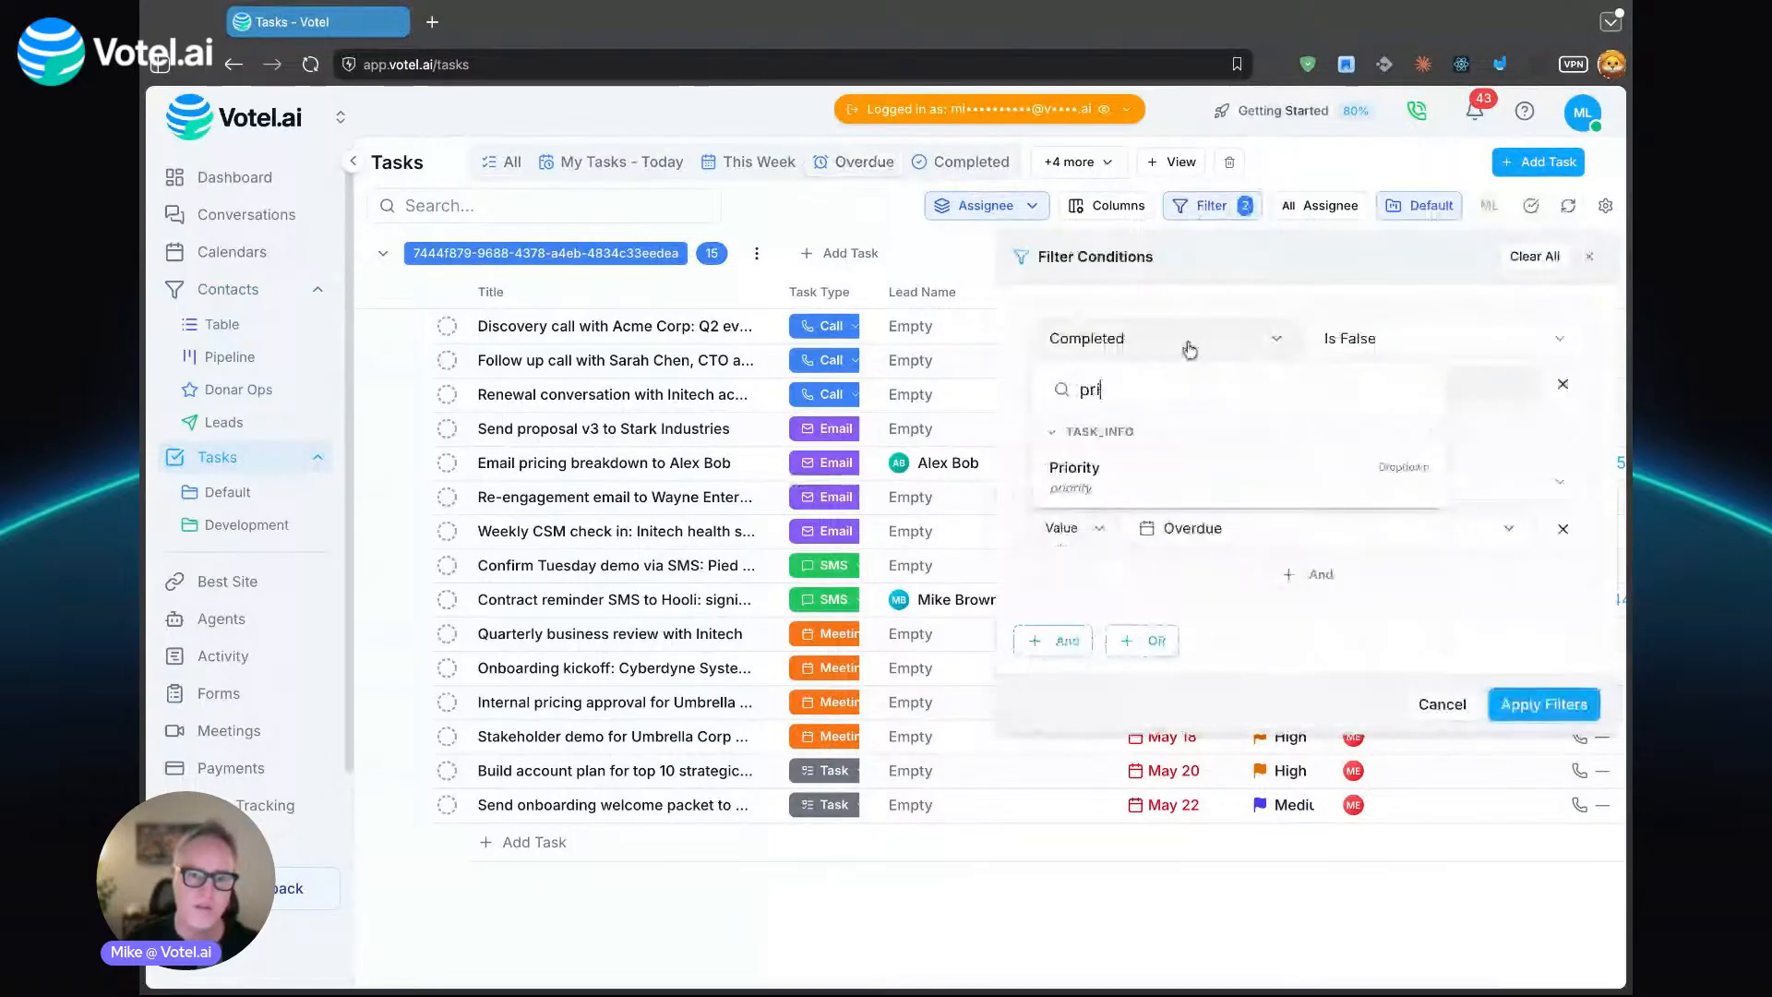
{"action": "left_click", "coordinate": [1258, 475]}
{"action": "left_click", "coordinate": [1368, 386]}
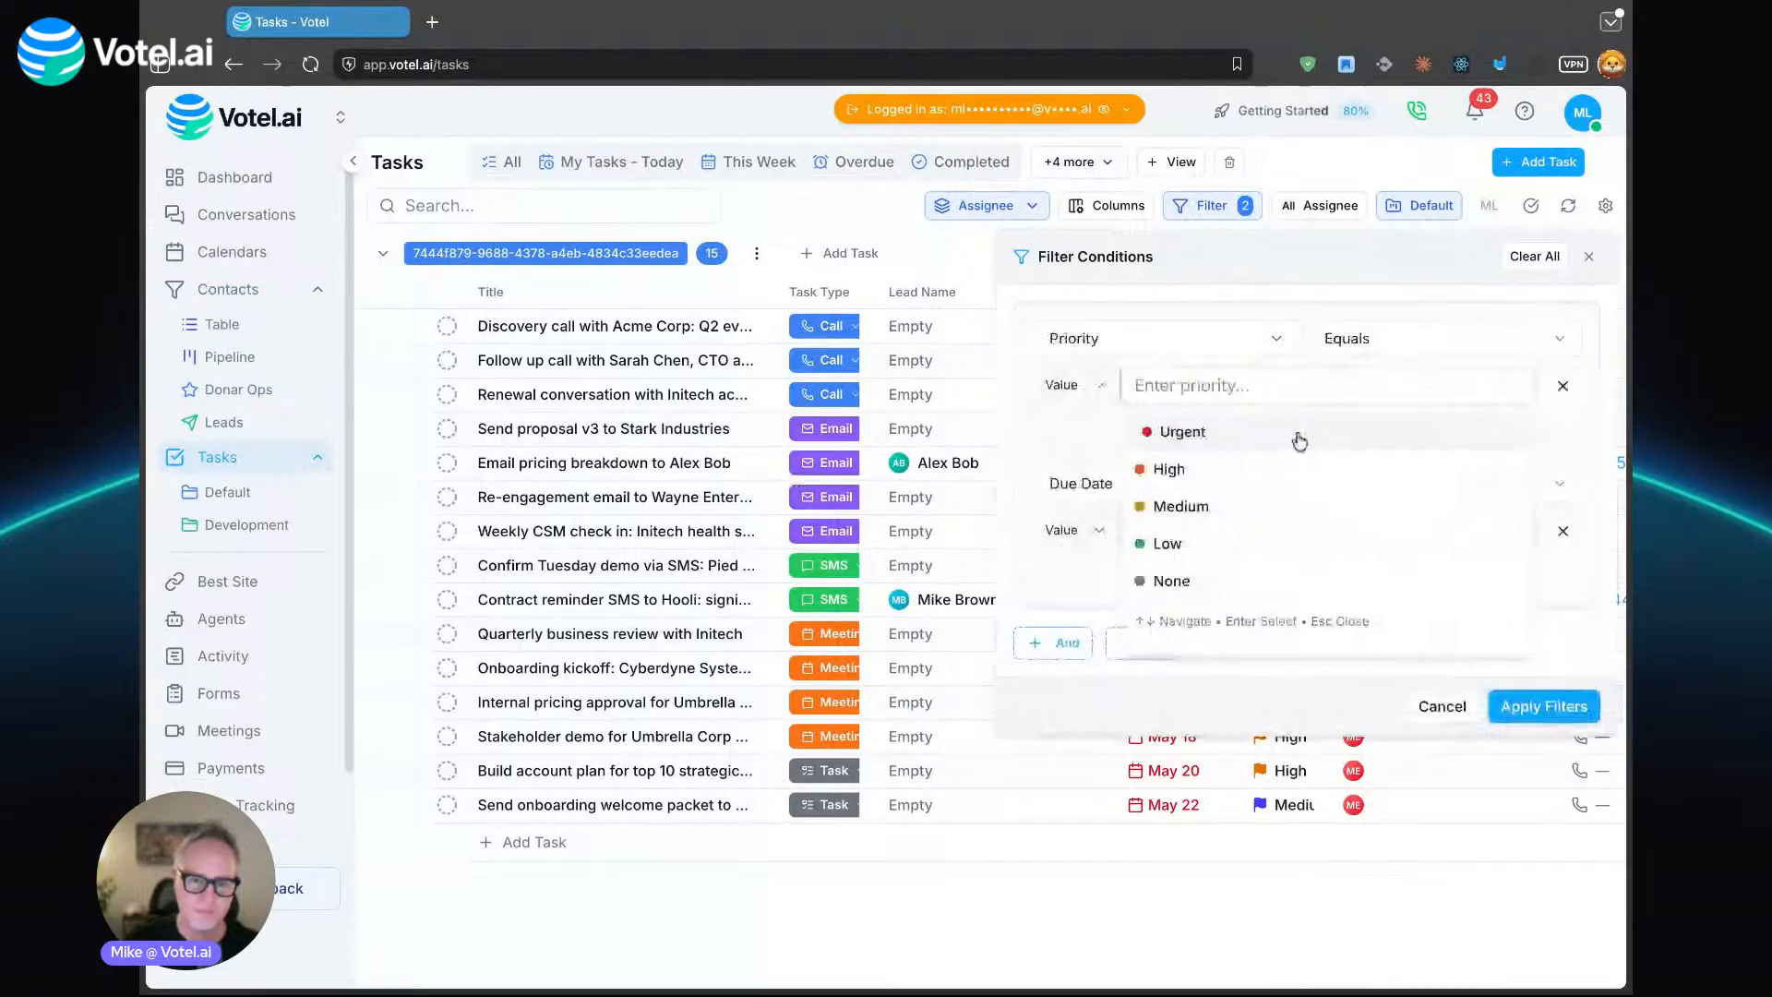
{"action": "left_click", "coordinate": [1300, 441]}
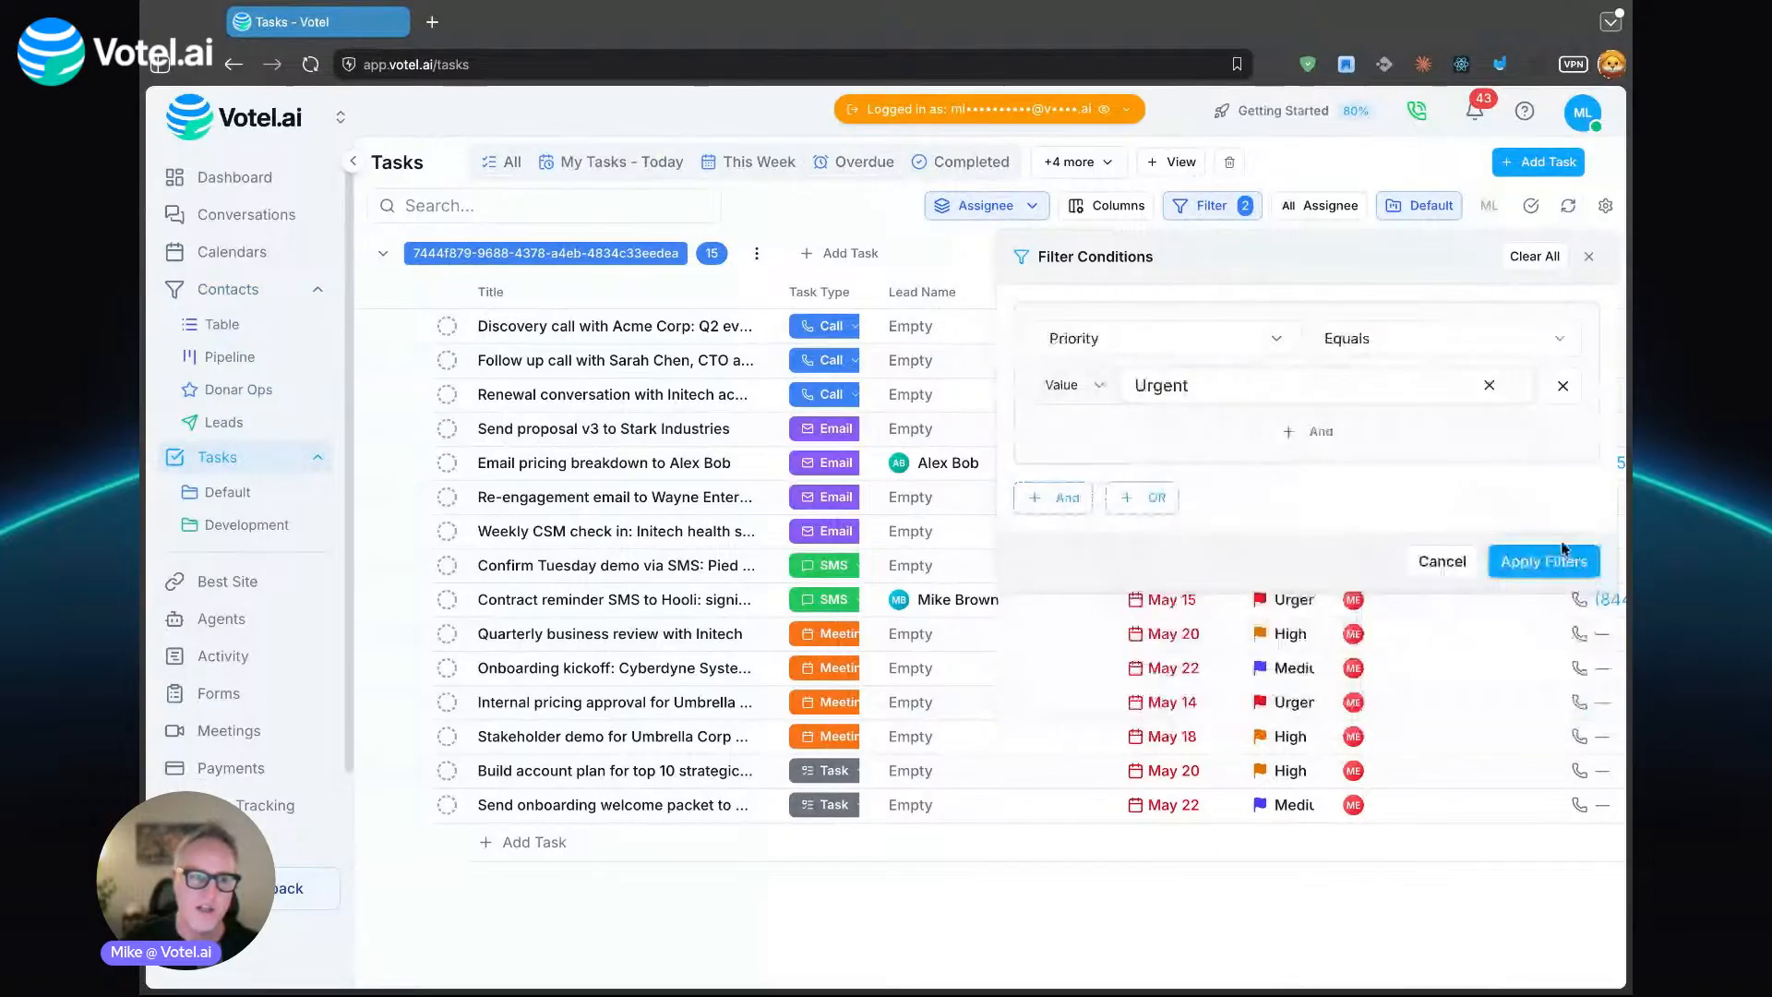
{"action": "left_click", "coordinate": [1563, 557]}
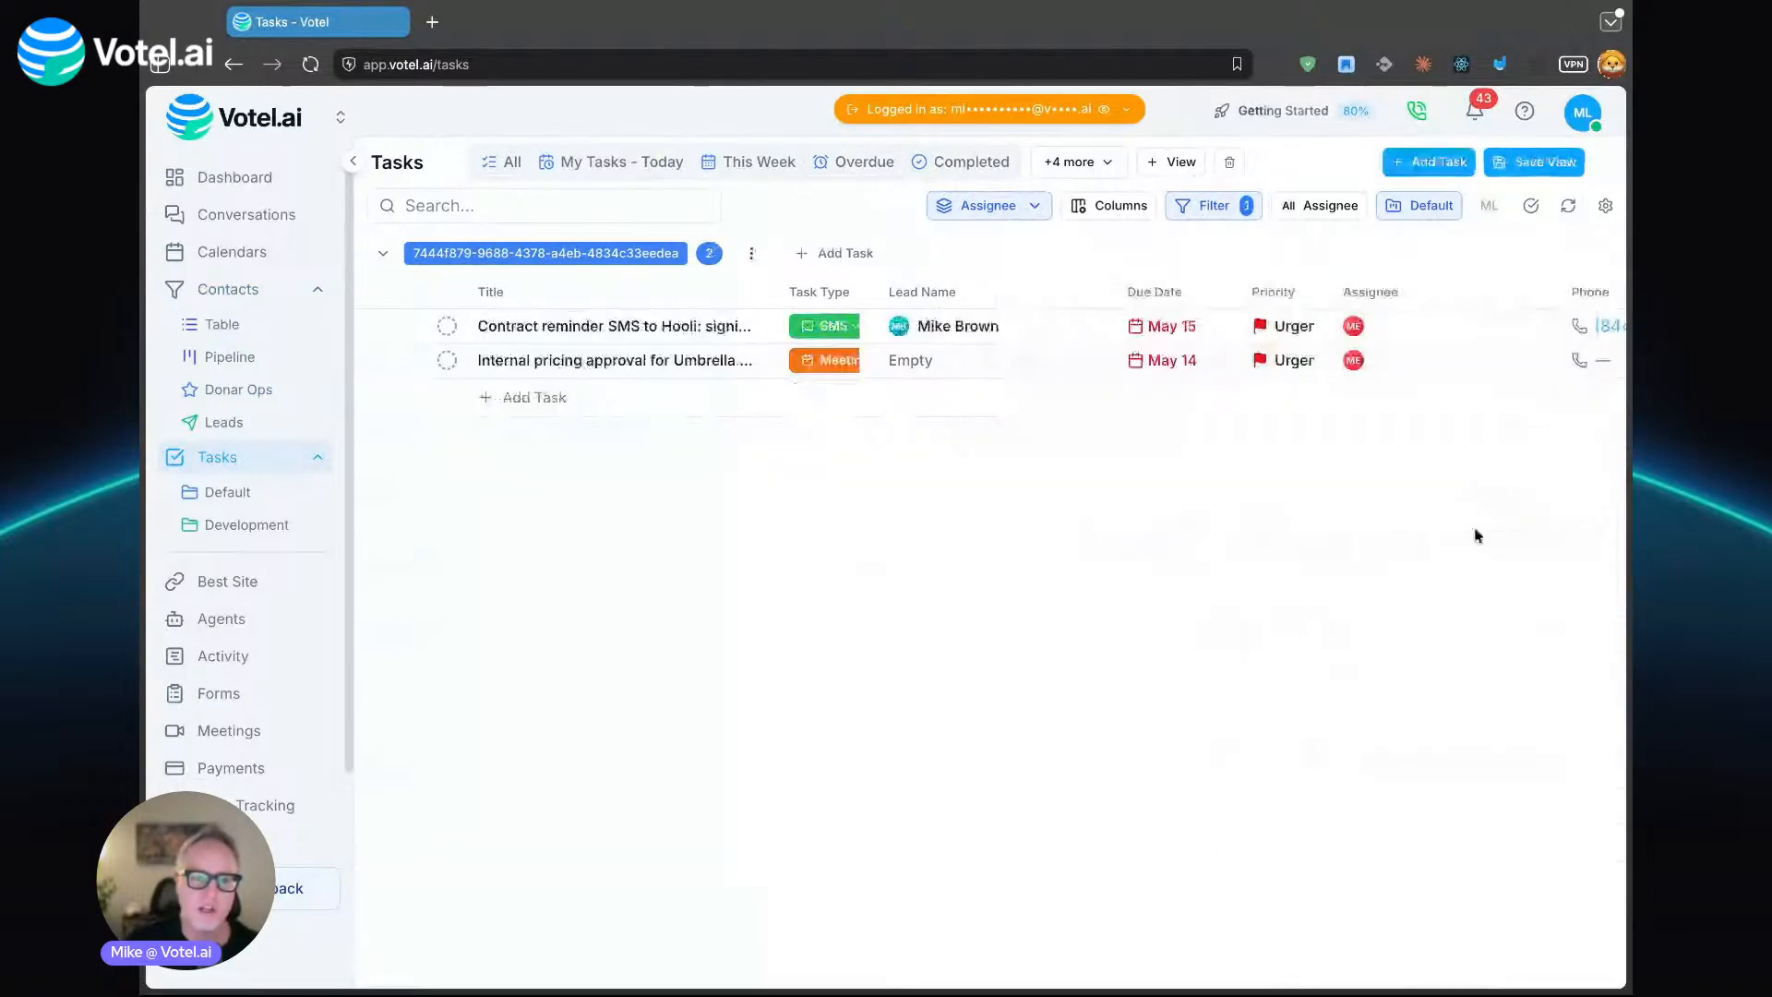
{"action": "left_click_drag", "start_coordinate": [883, 290], "coordinate": [909, 290]}
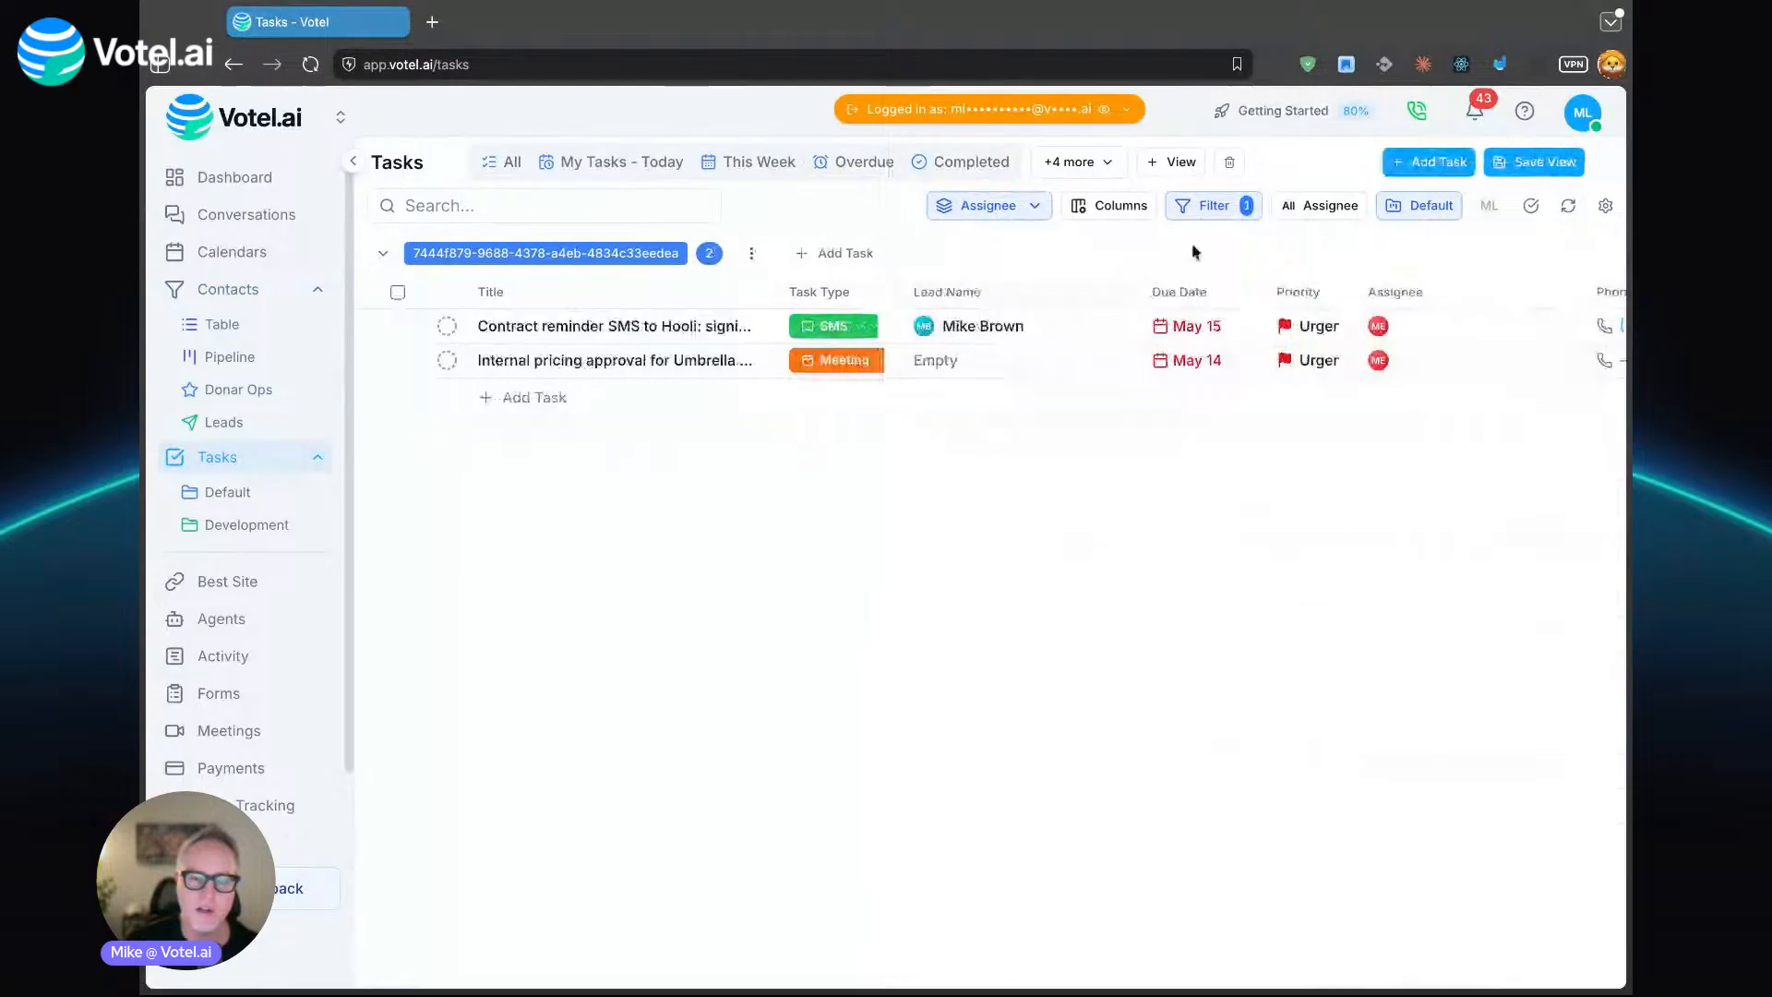
{"action": "left_click", "coordinate": [1521, 169]}
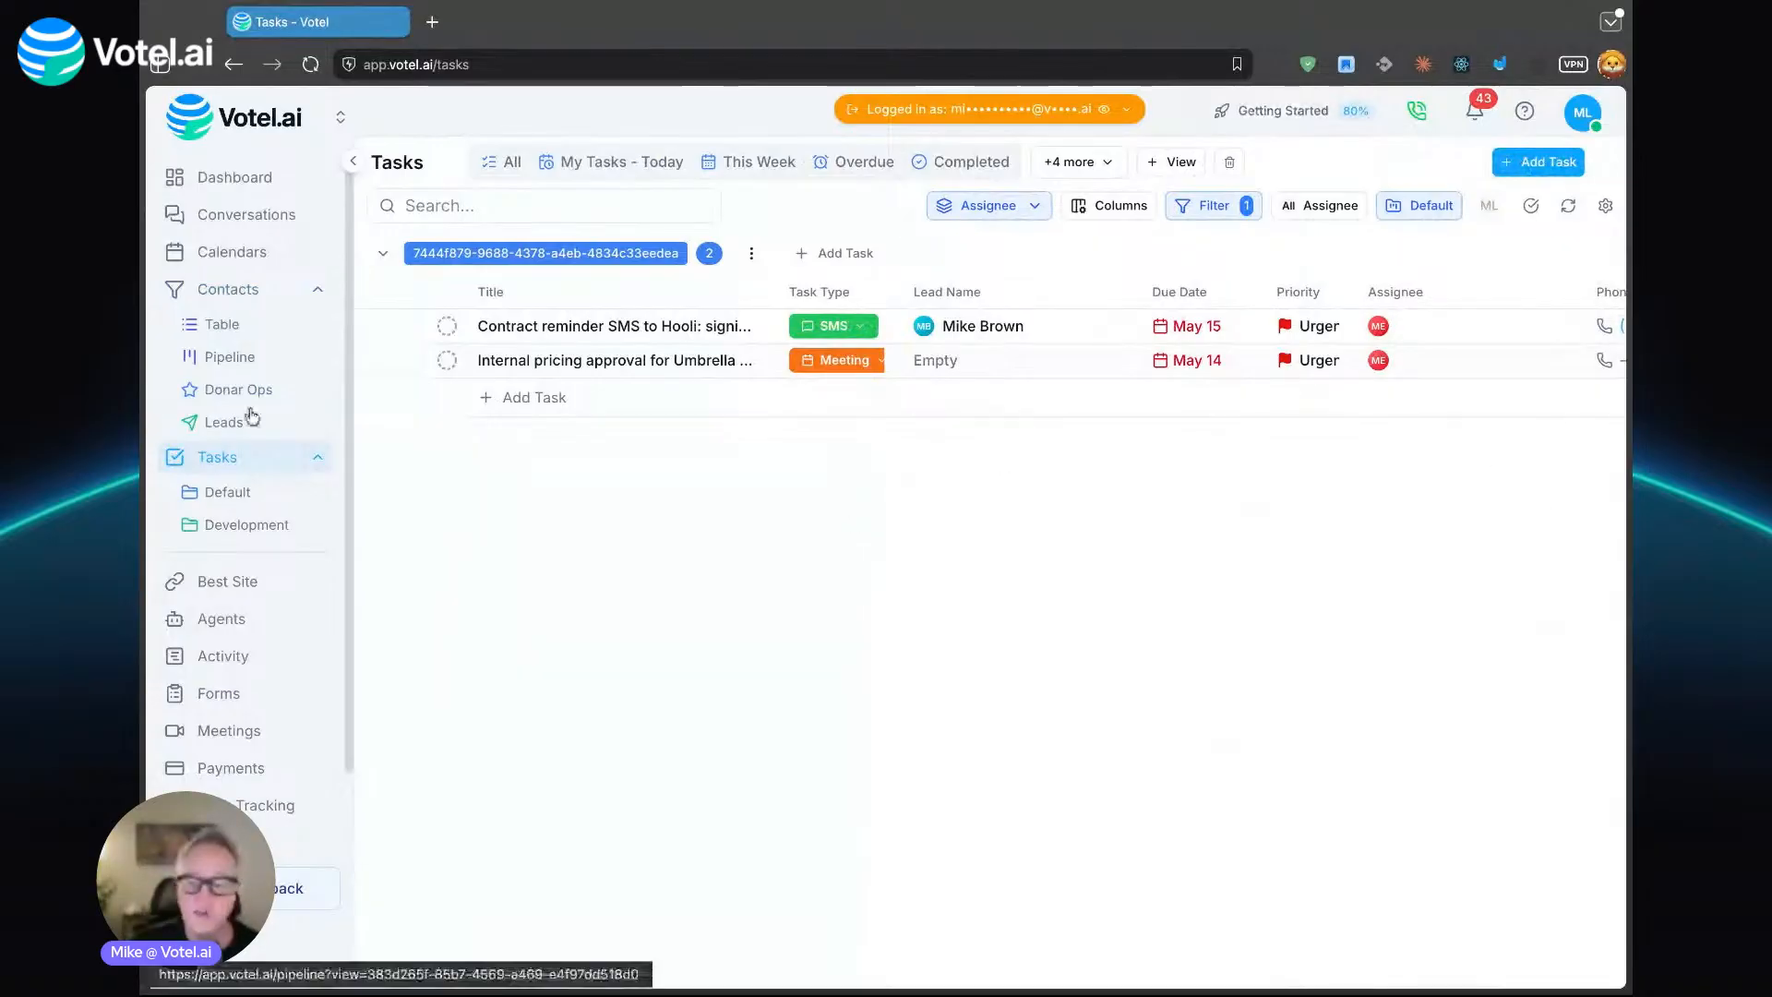
- Look at the task views of the Default and Development projects, and return to the main Tasks page
{"action": "left_click", "coordinate": [229, 495]}
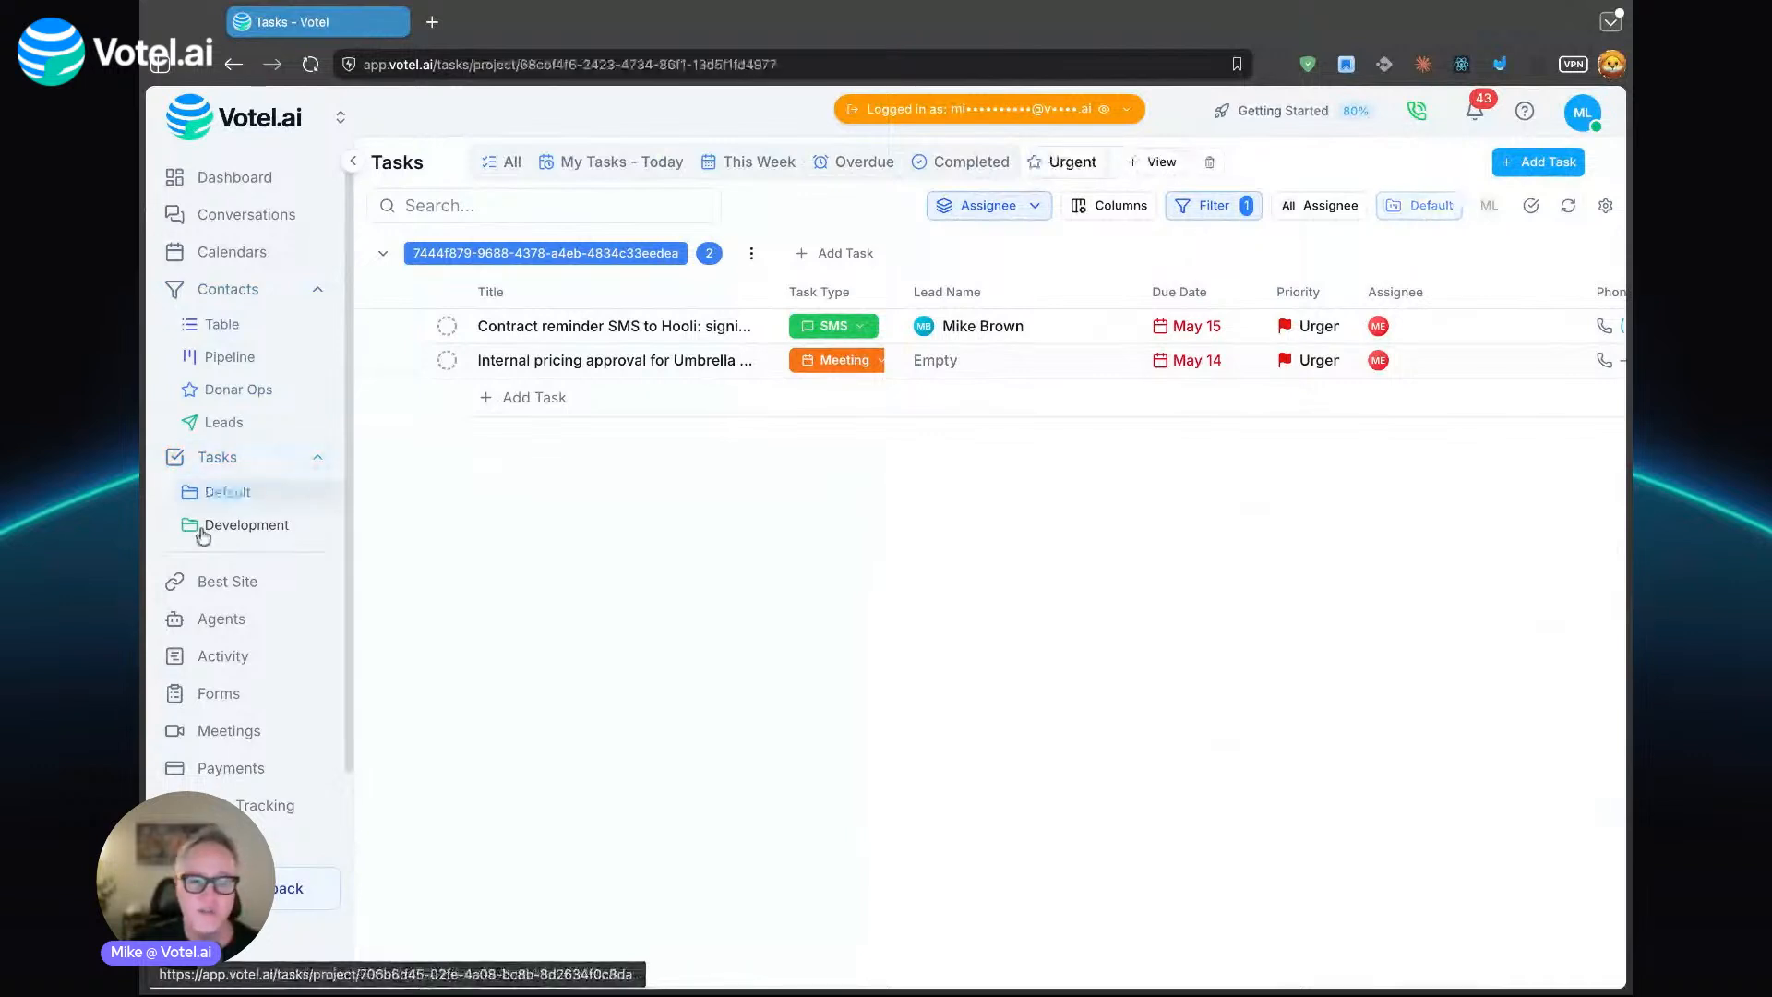
{"action": "left_click", "coordinate": [202, 530]}
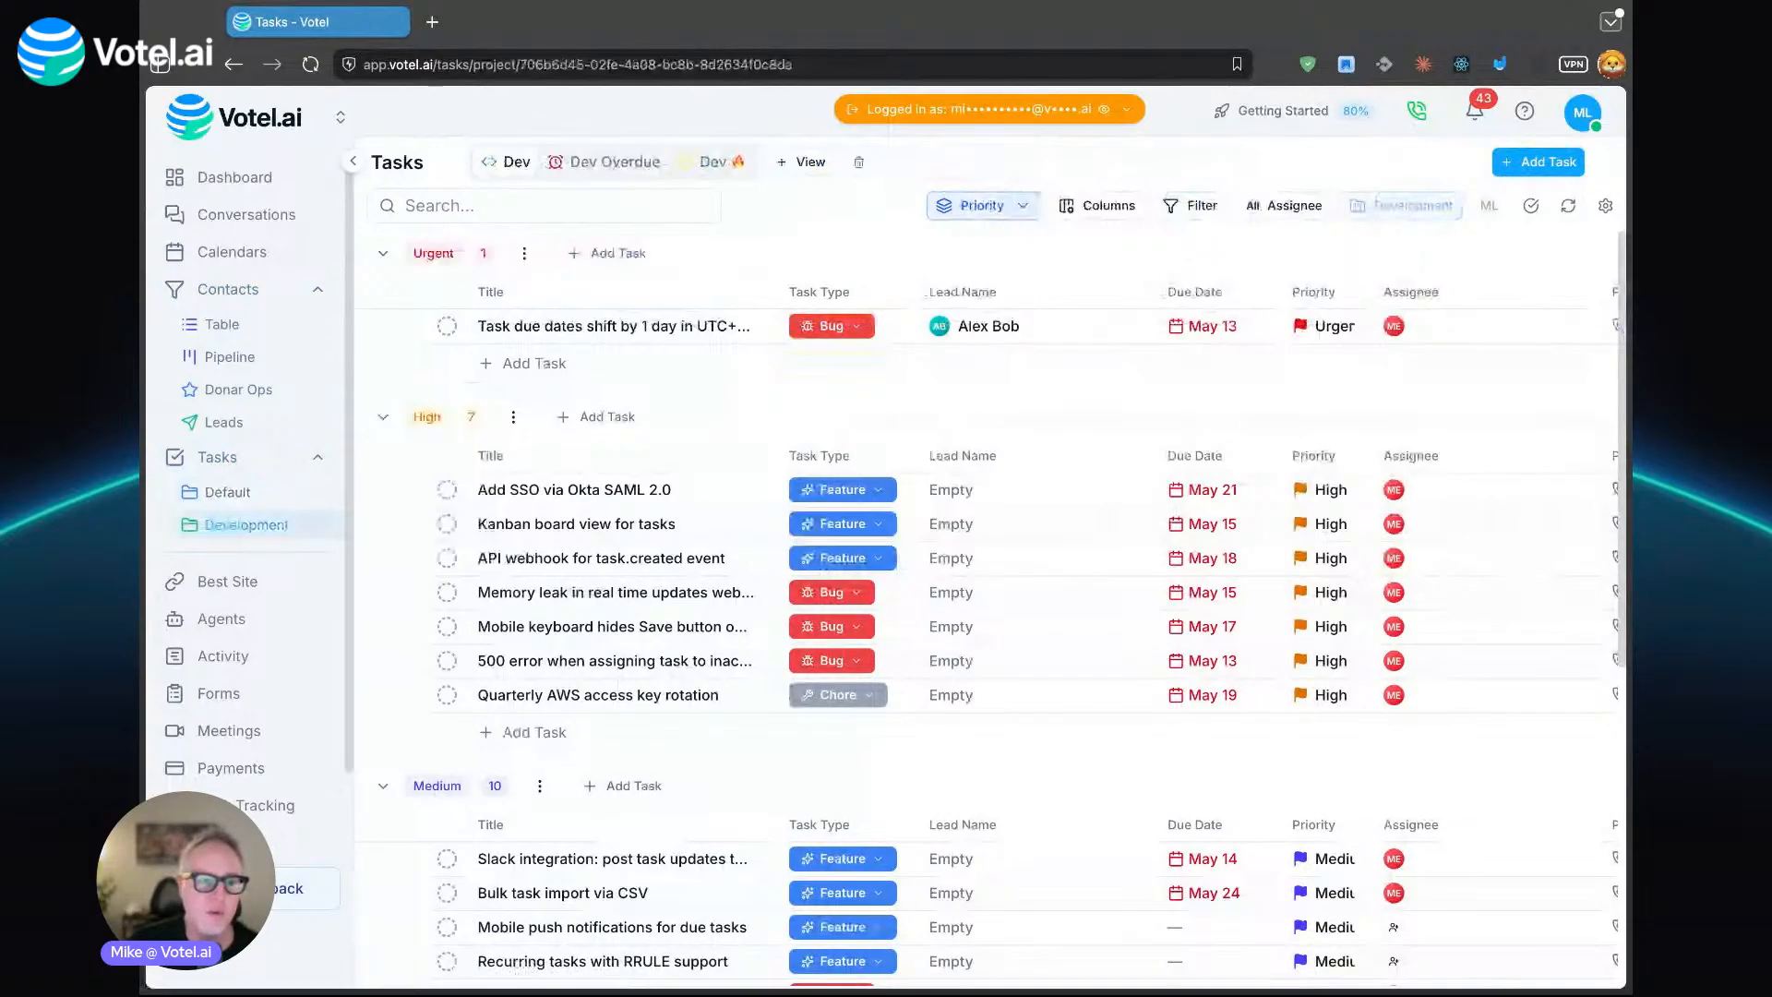
{"action": "left_click", "coordinate": [289, 503]}
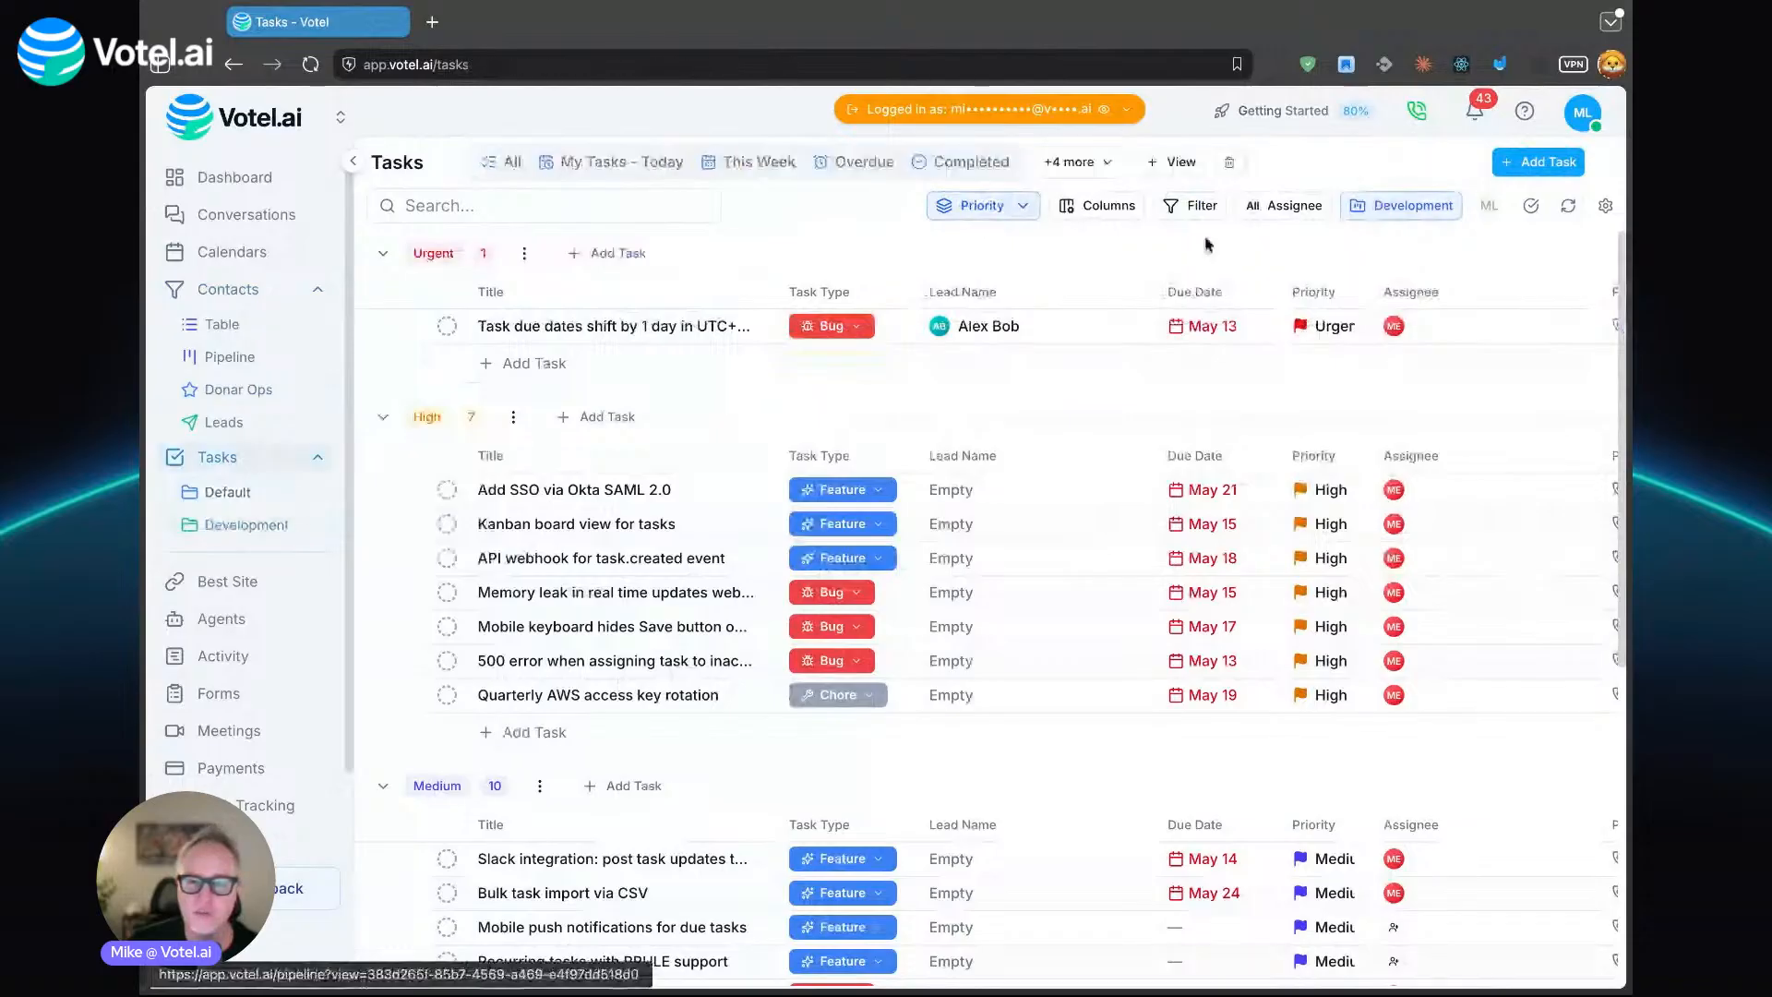
- Open the task project manager from the project selector and enter "Social Media" as the Default project's new name
{"action": "left_click", "coordinate": [1401, 204]}
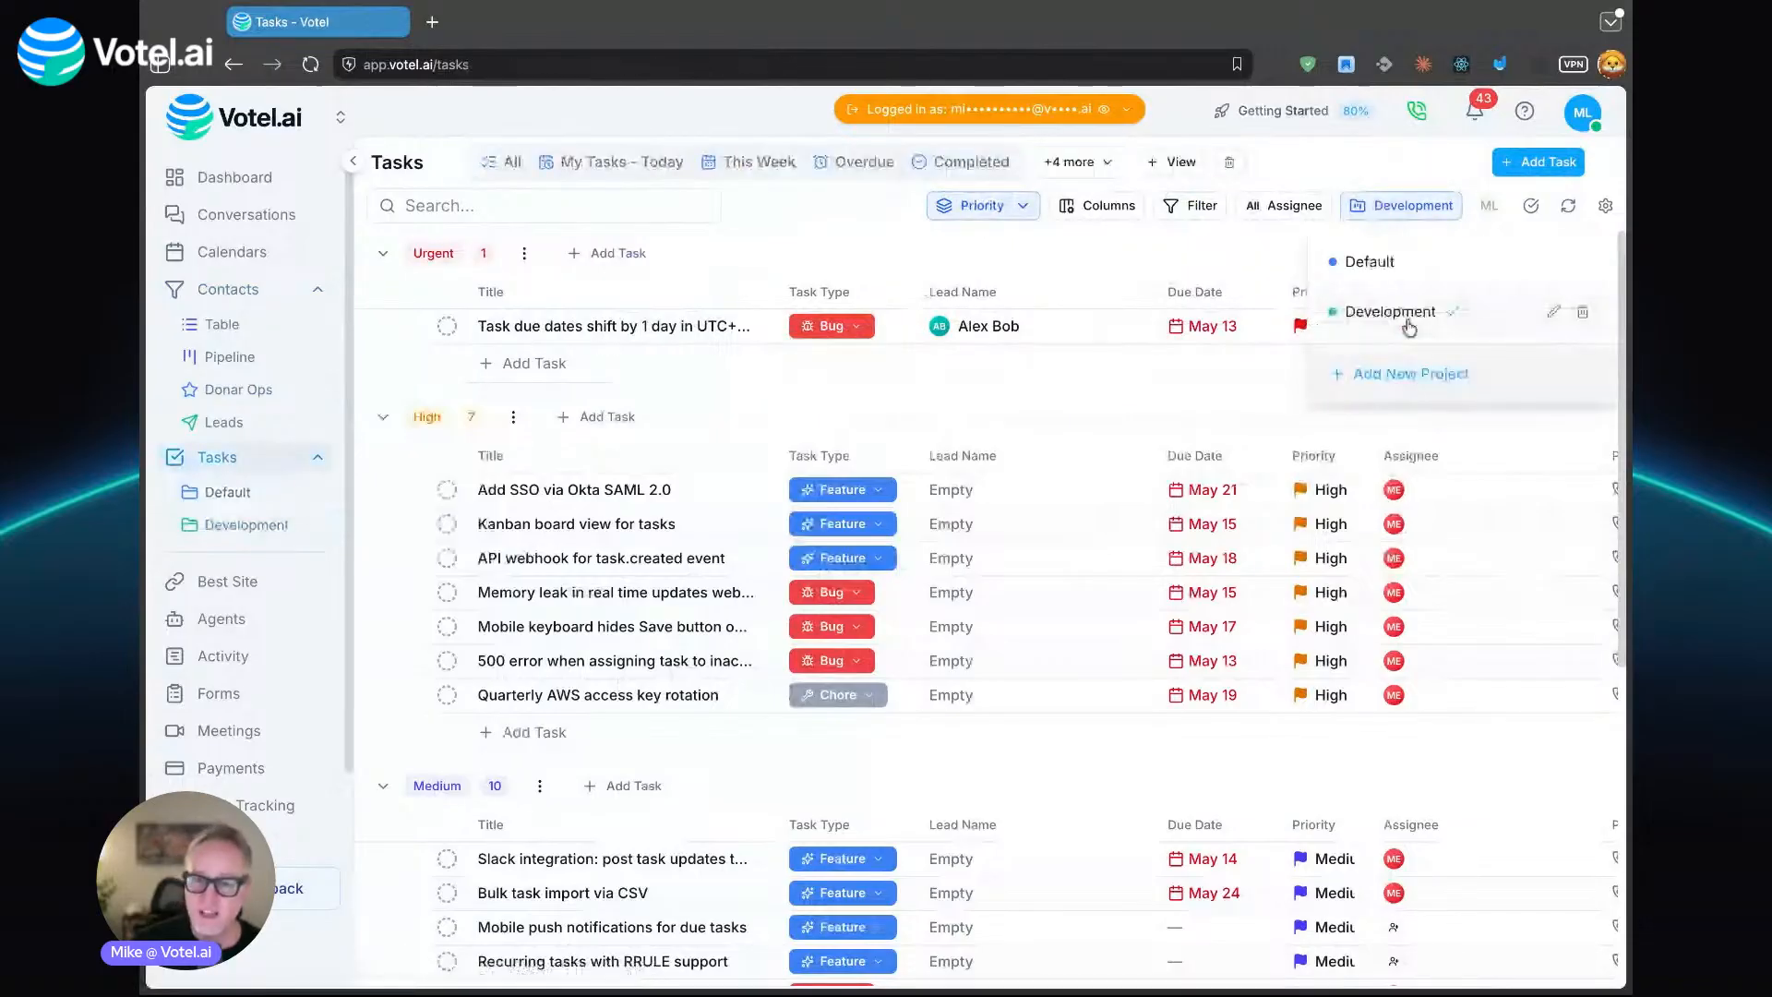
{"action": "left_click", "coordinate": [1418, 382]}
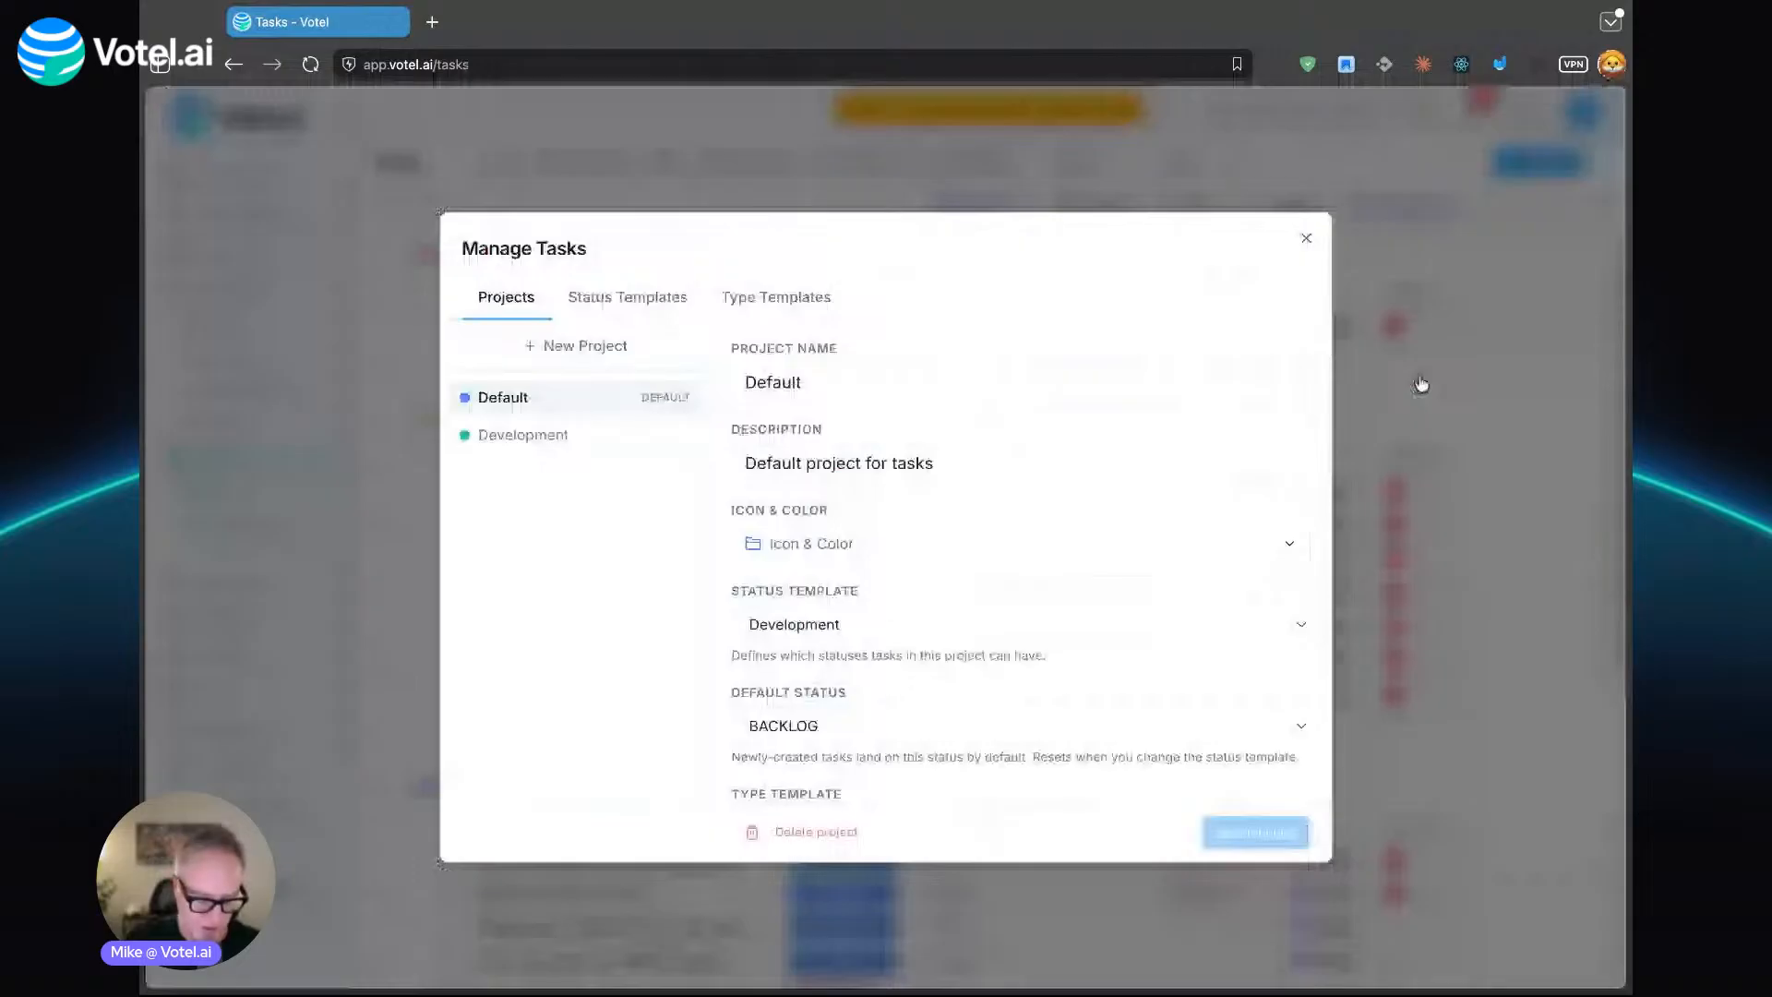
{"action": "double_click", "coordinate": [863, 386]}
{"action": "type", "text": "Sales"}
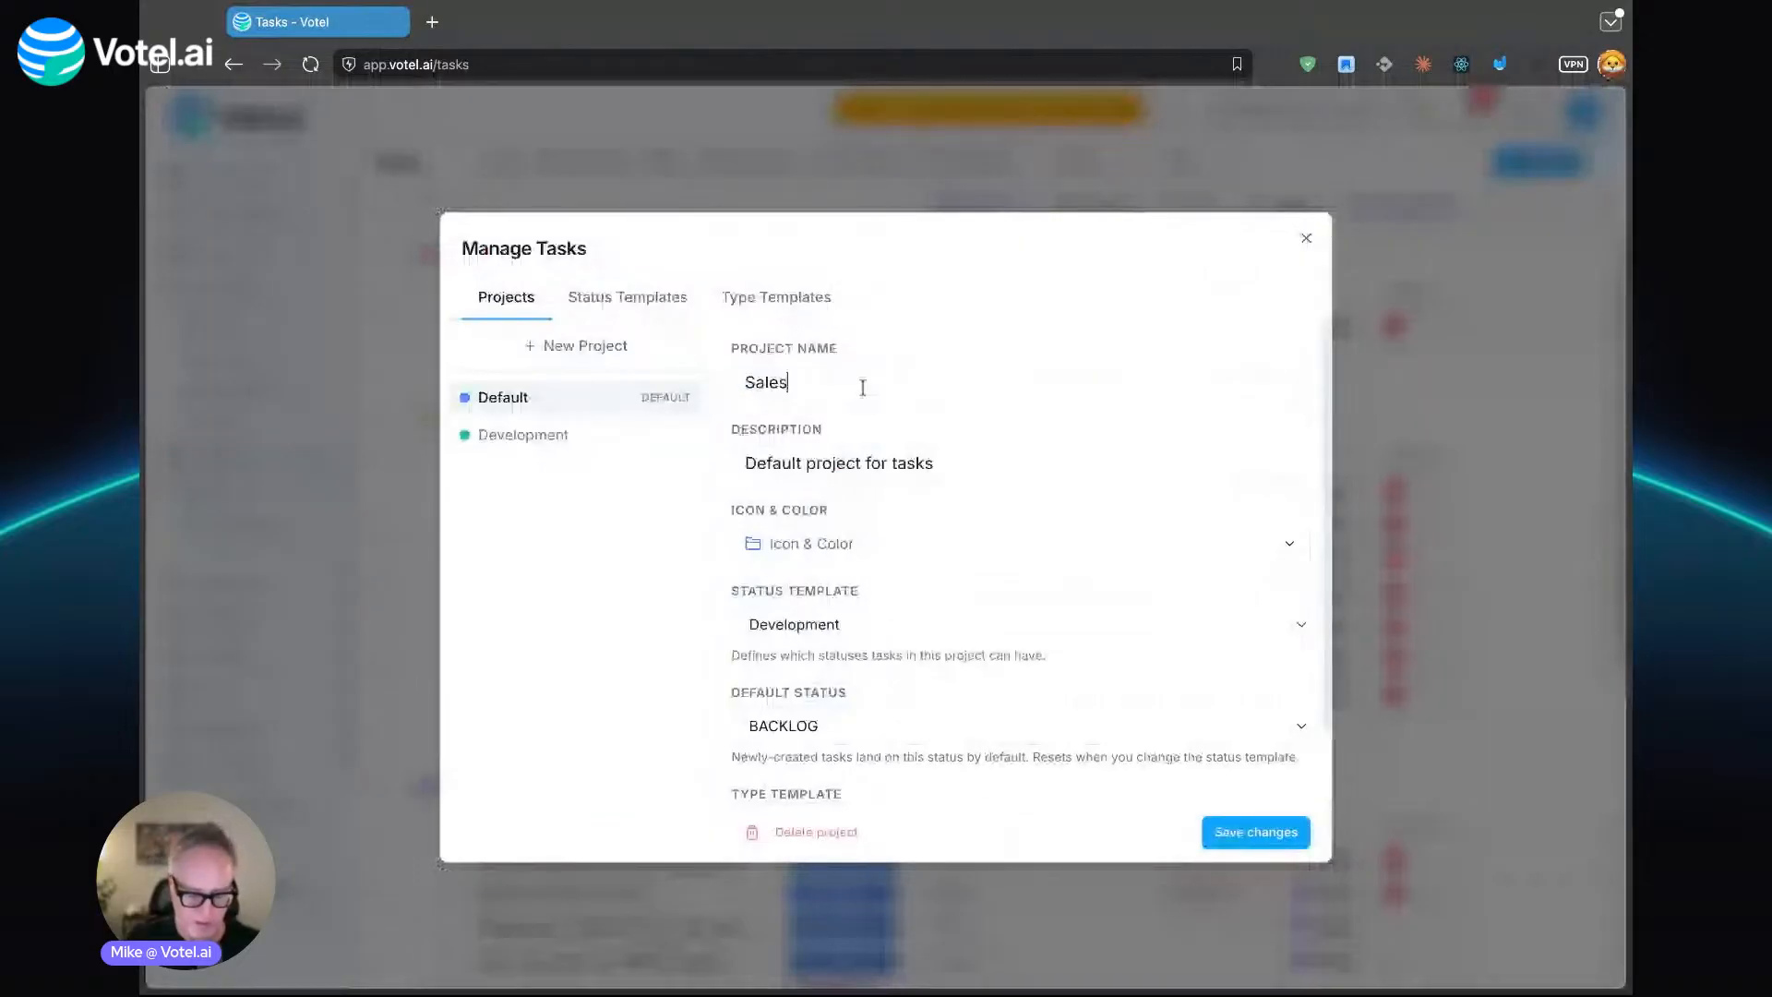
{"action": "key", "text": "BackSpace"}
{"action": "key", "text": "BackSpace"}
{"action": "key", "text": "BackSpace"}
{"action": "key", "text": "BackSpace"}
{"action": "type", "text": "ocial Media"}
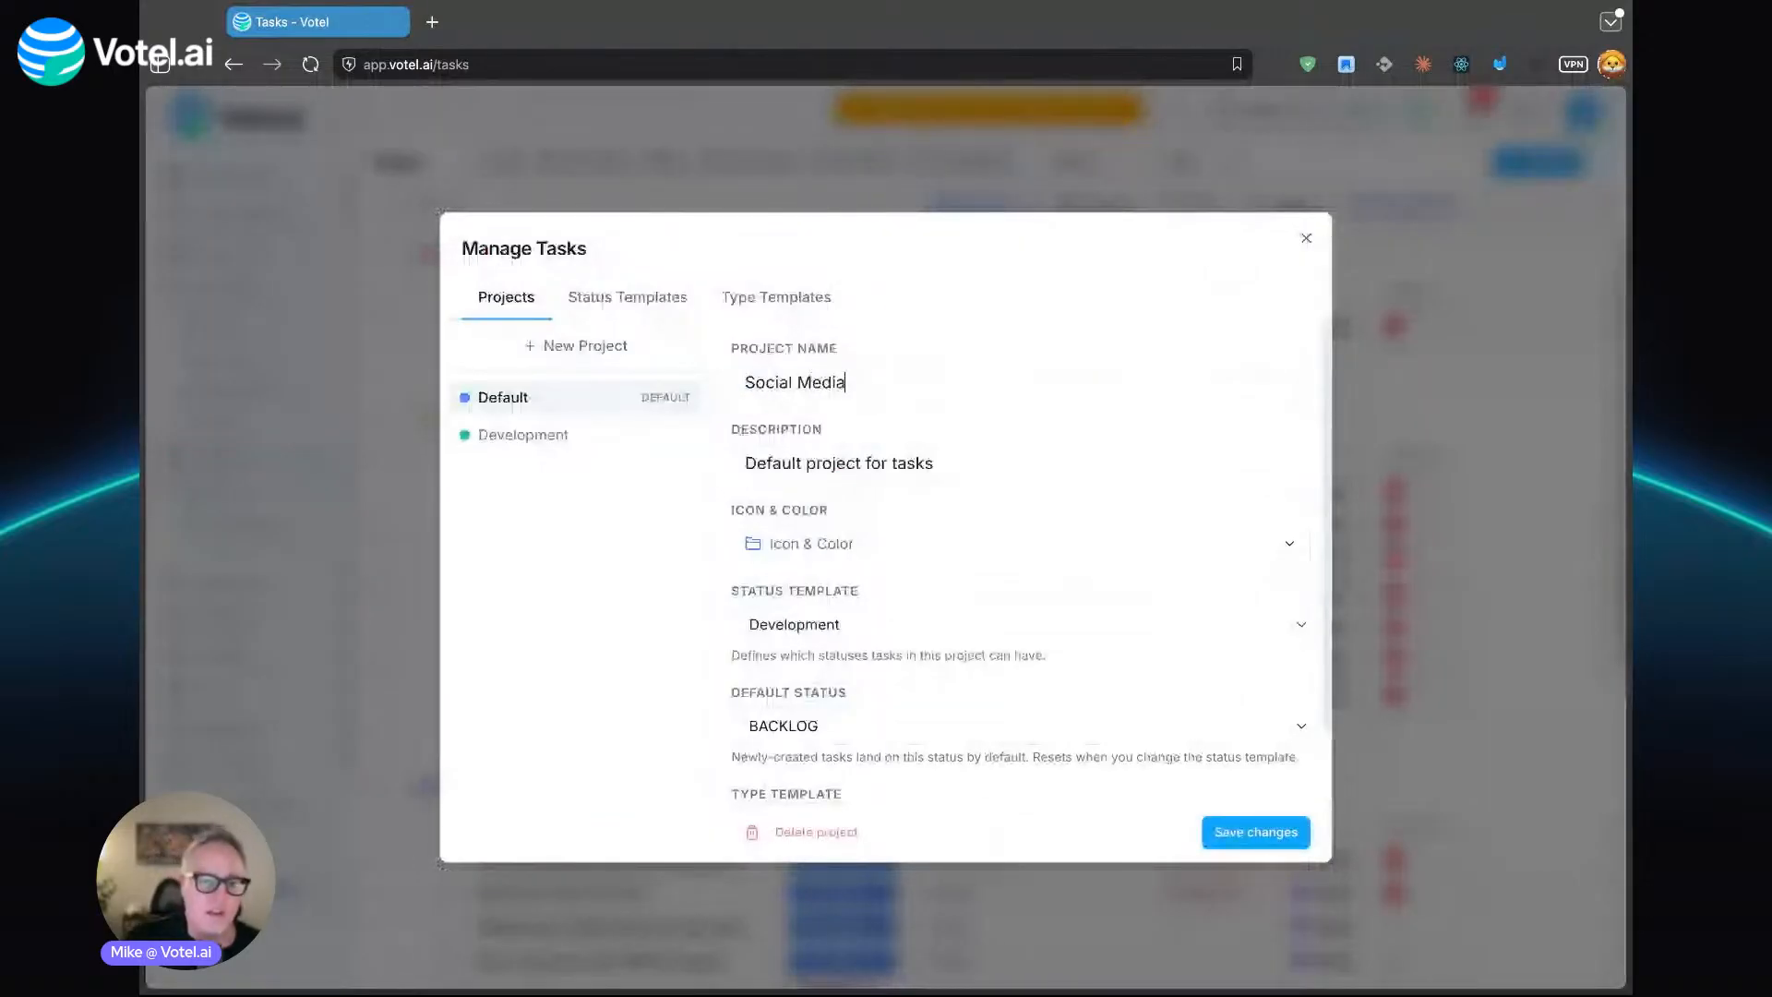
- Give the Social Media project a green paper-plane icon and save the project changes
{"action": "left_click", "coordinate": [894, 542]}
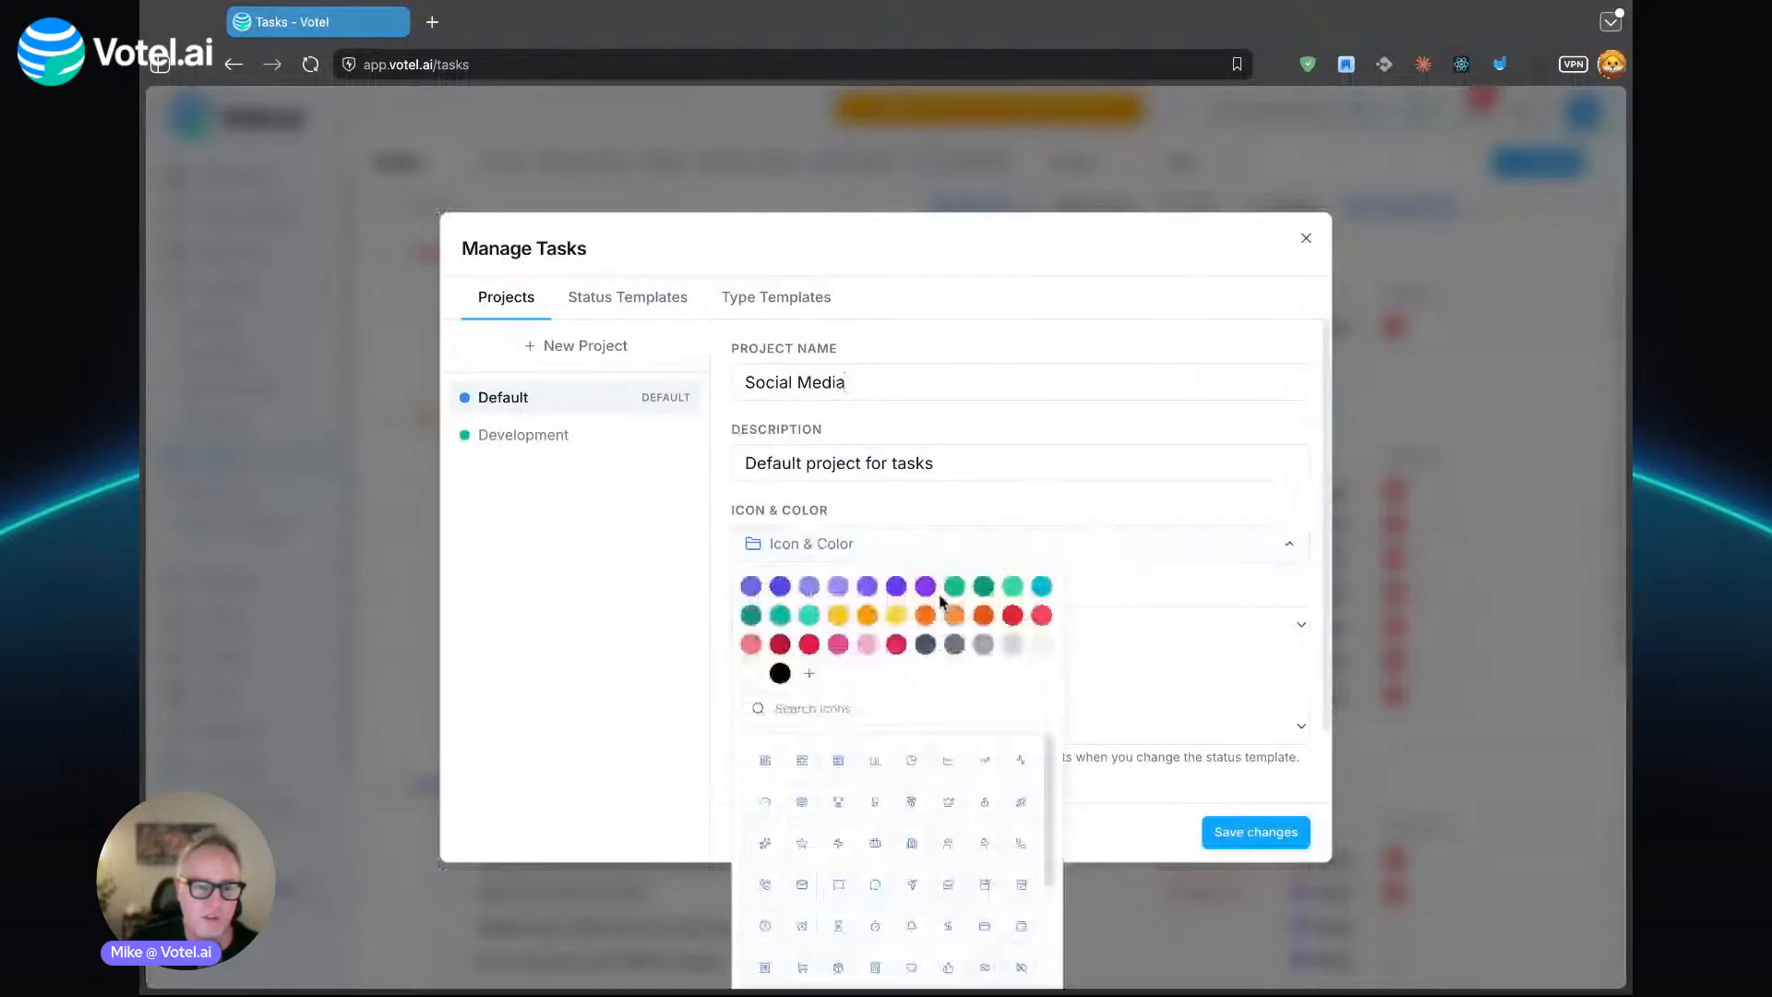
{"action": "left_click", "coordinate": [955, 586]}
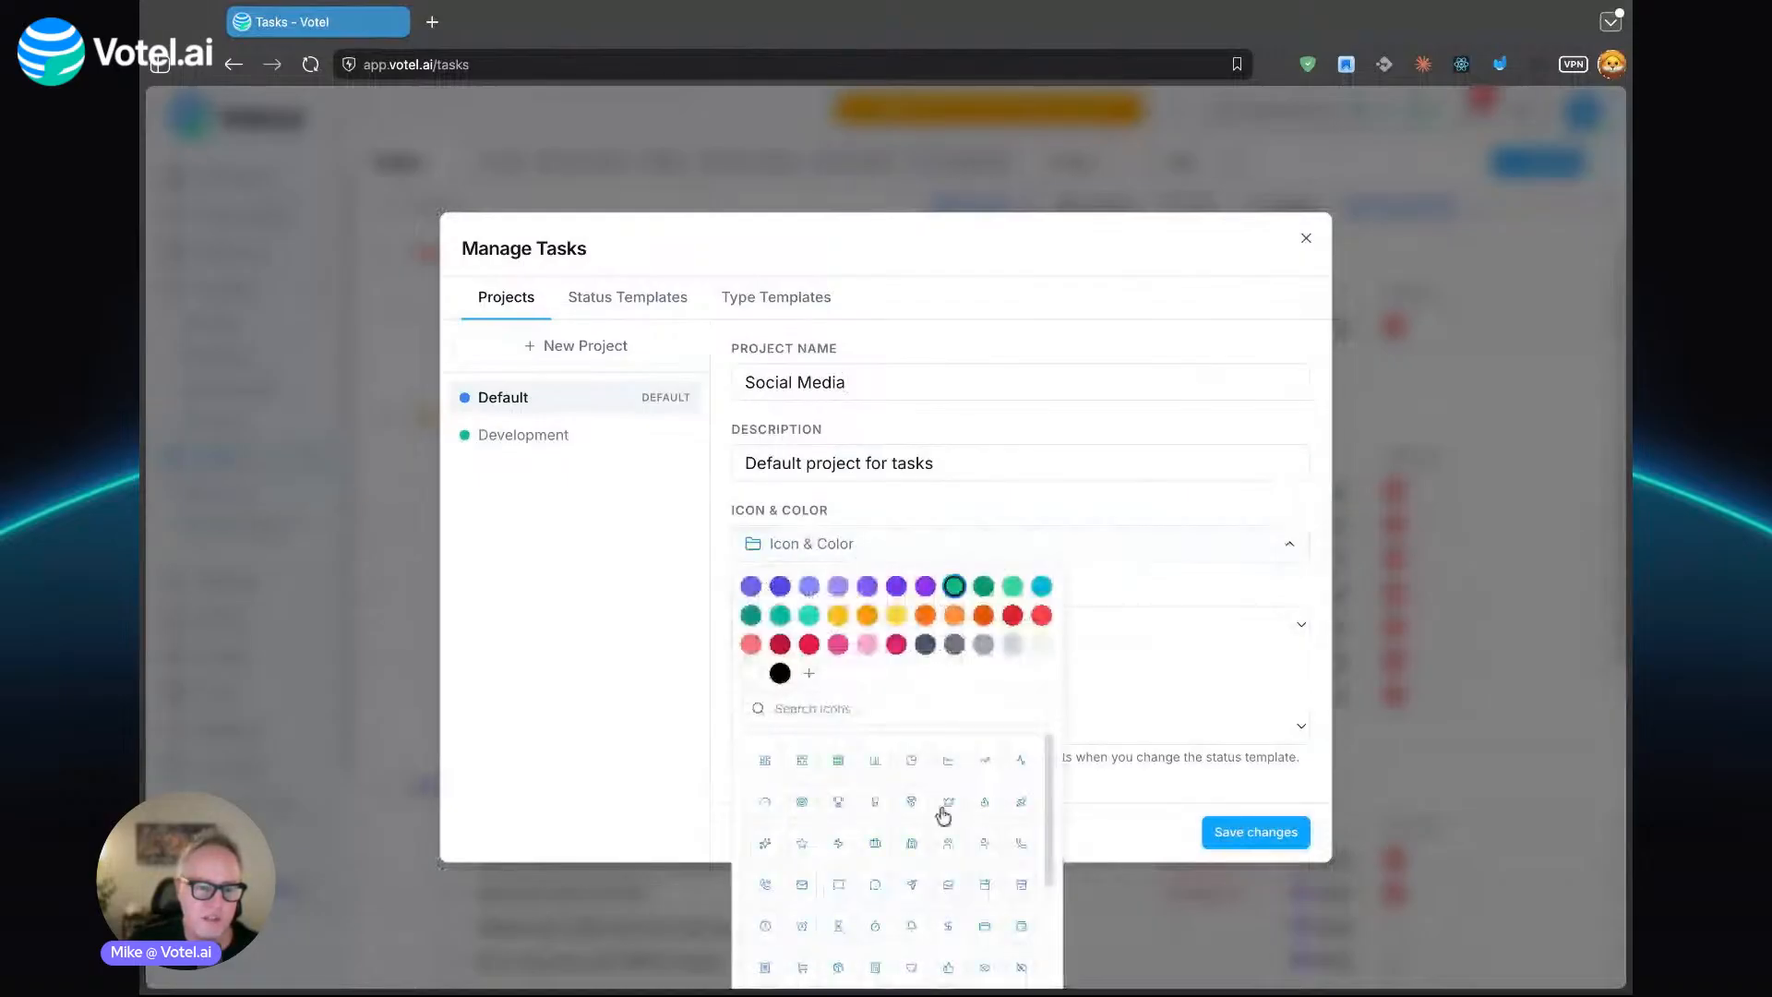
{"action": "left_click", "coordinate": [912, 884]}
{"action": "scroll", "coordinate": [994, 684], "scroll_direction": "down", "scroll_amount": 1}
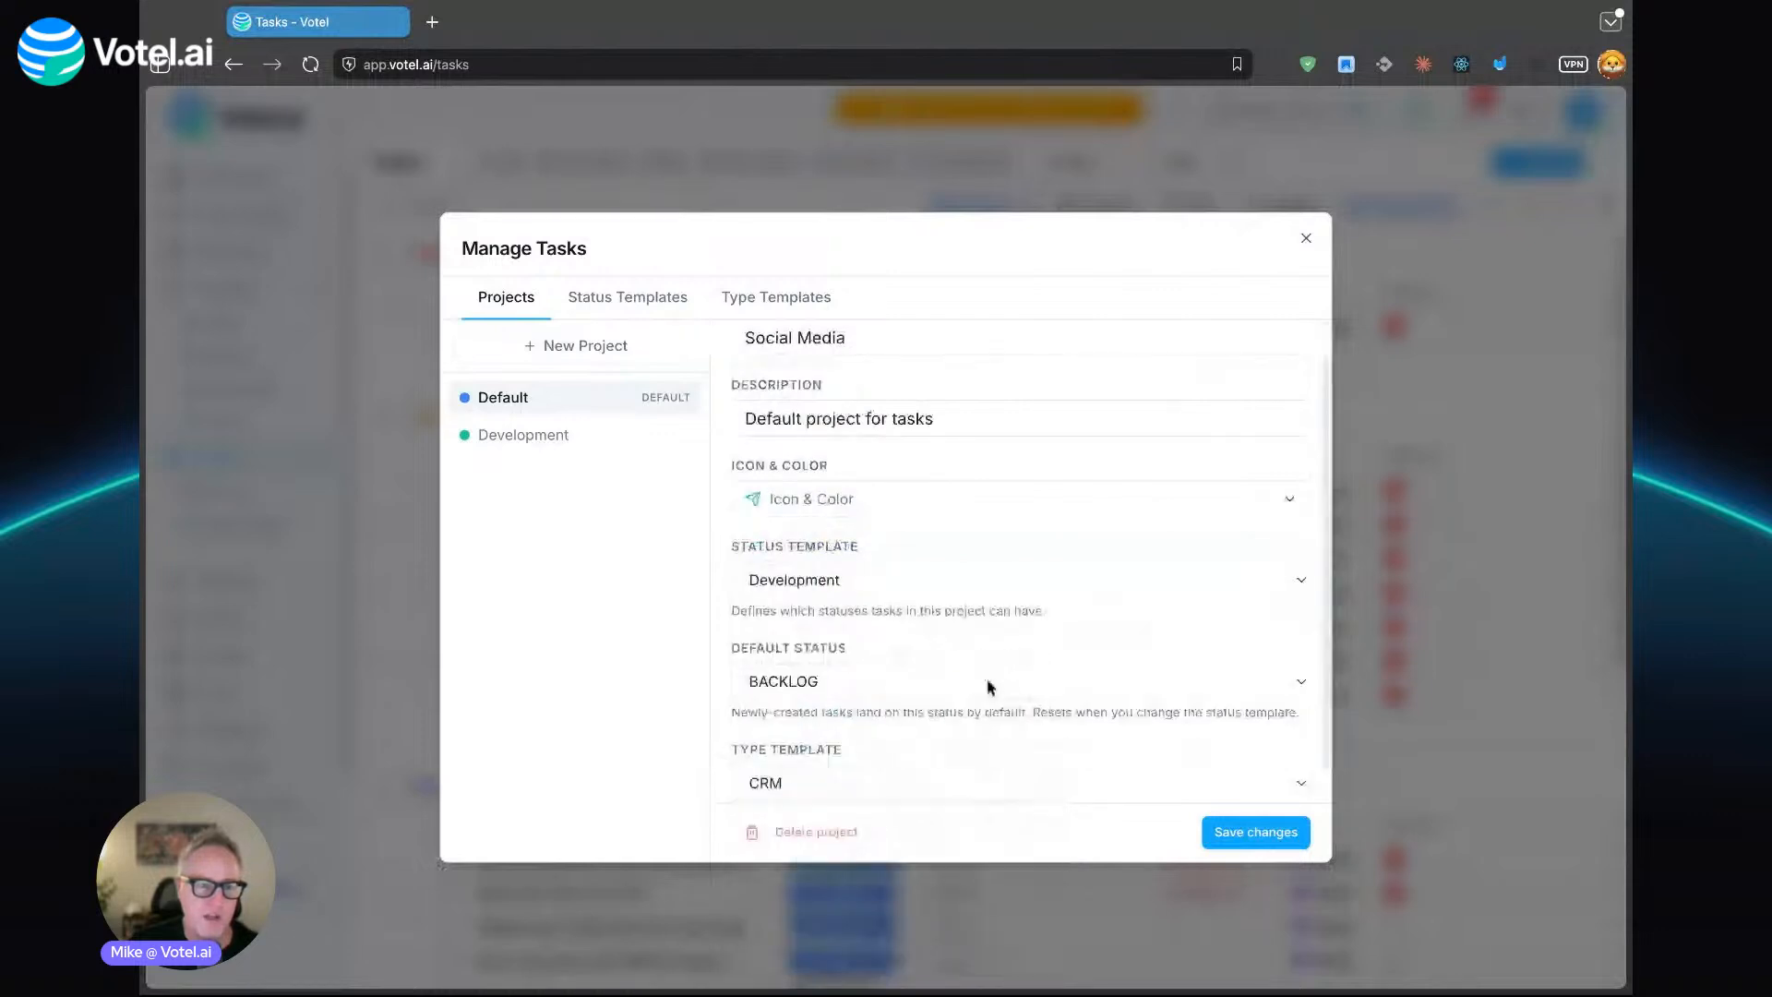
{"action": "scroll", "coordinate": [988, 687], "scroll_direction": "down", "scroll_amount": 1}
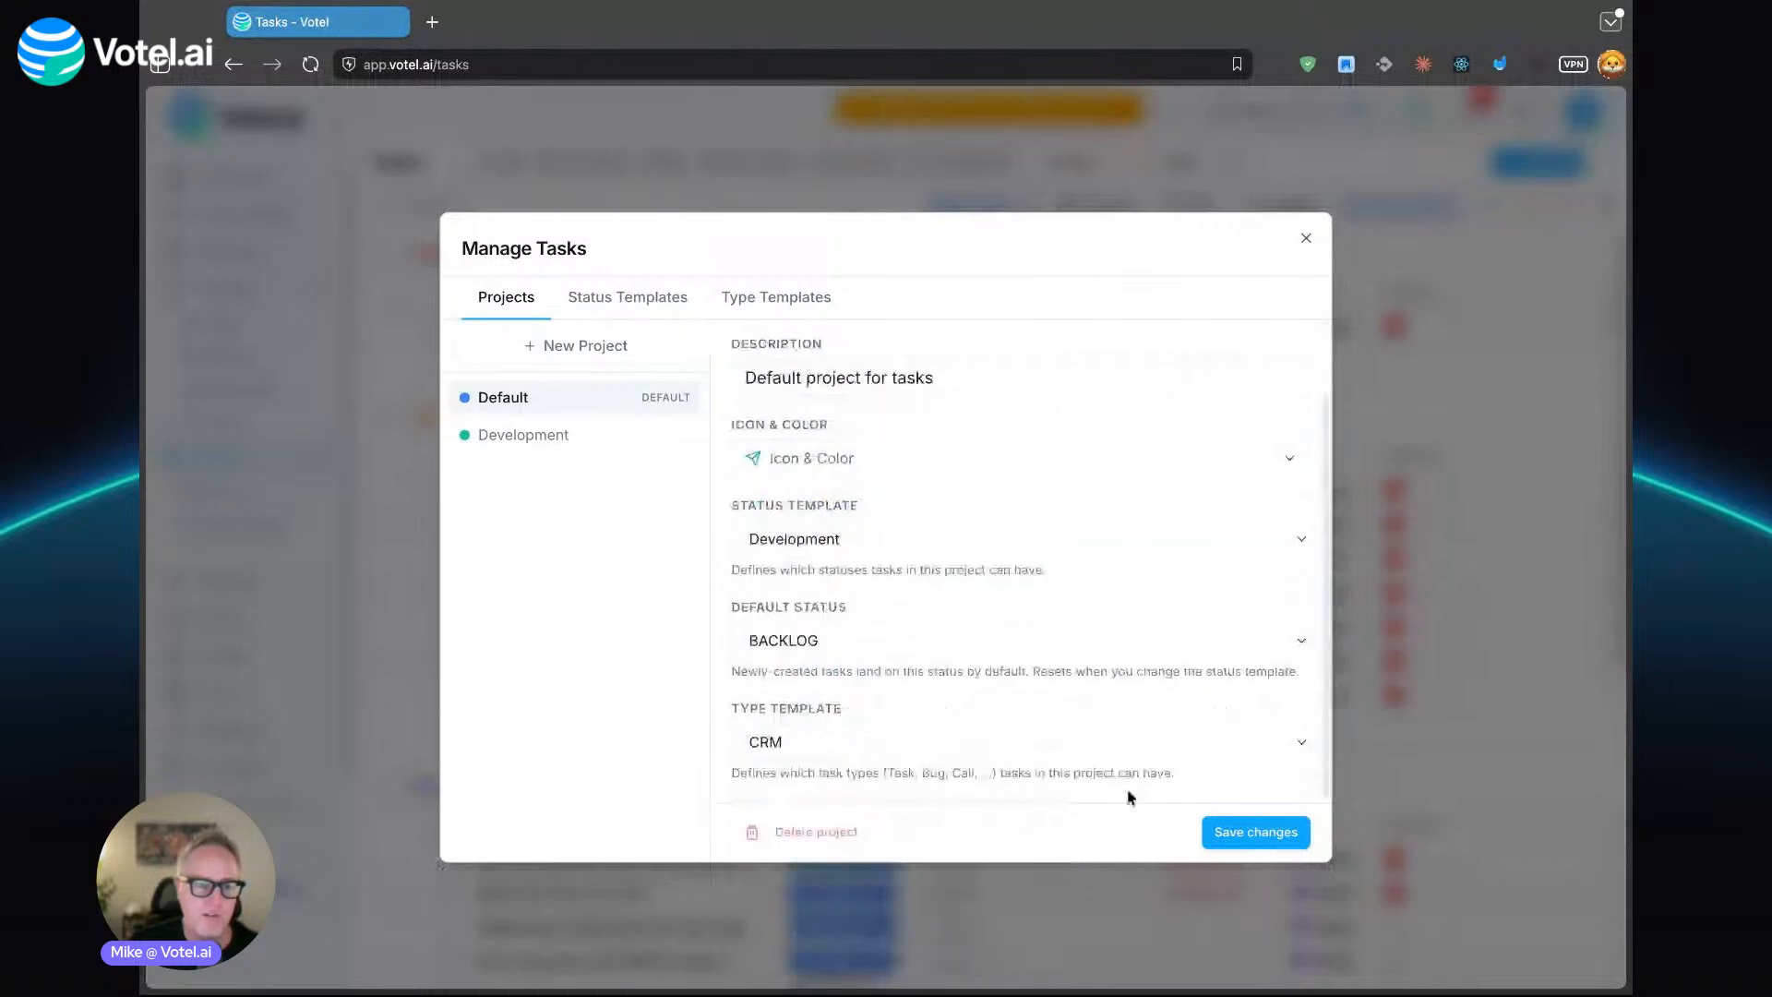
{"action": "left_click", "coordinate": [1212, 828]}
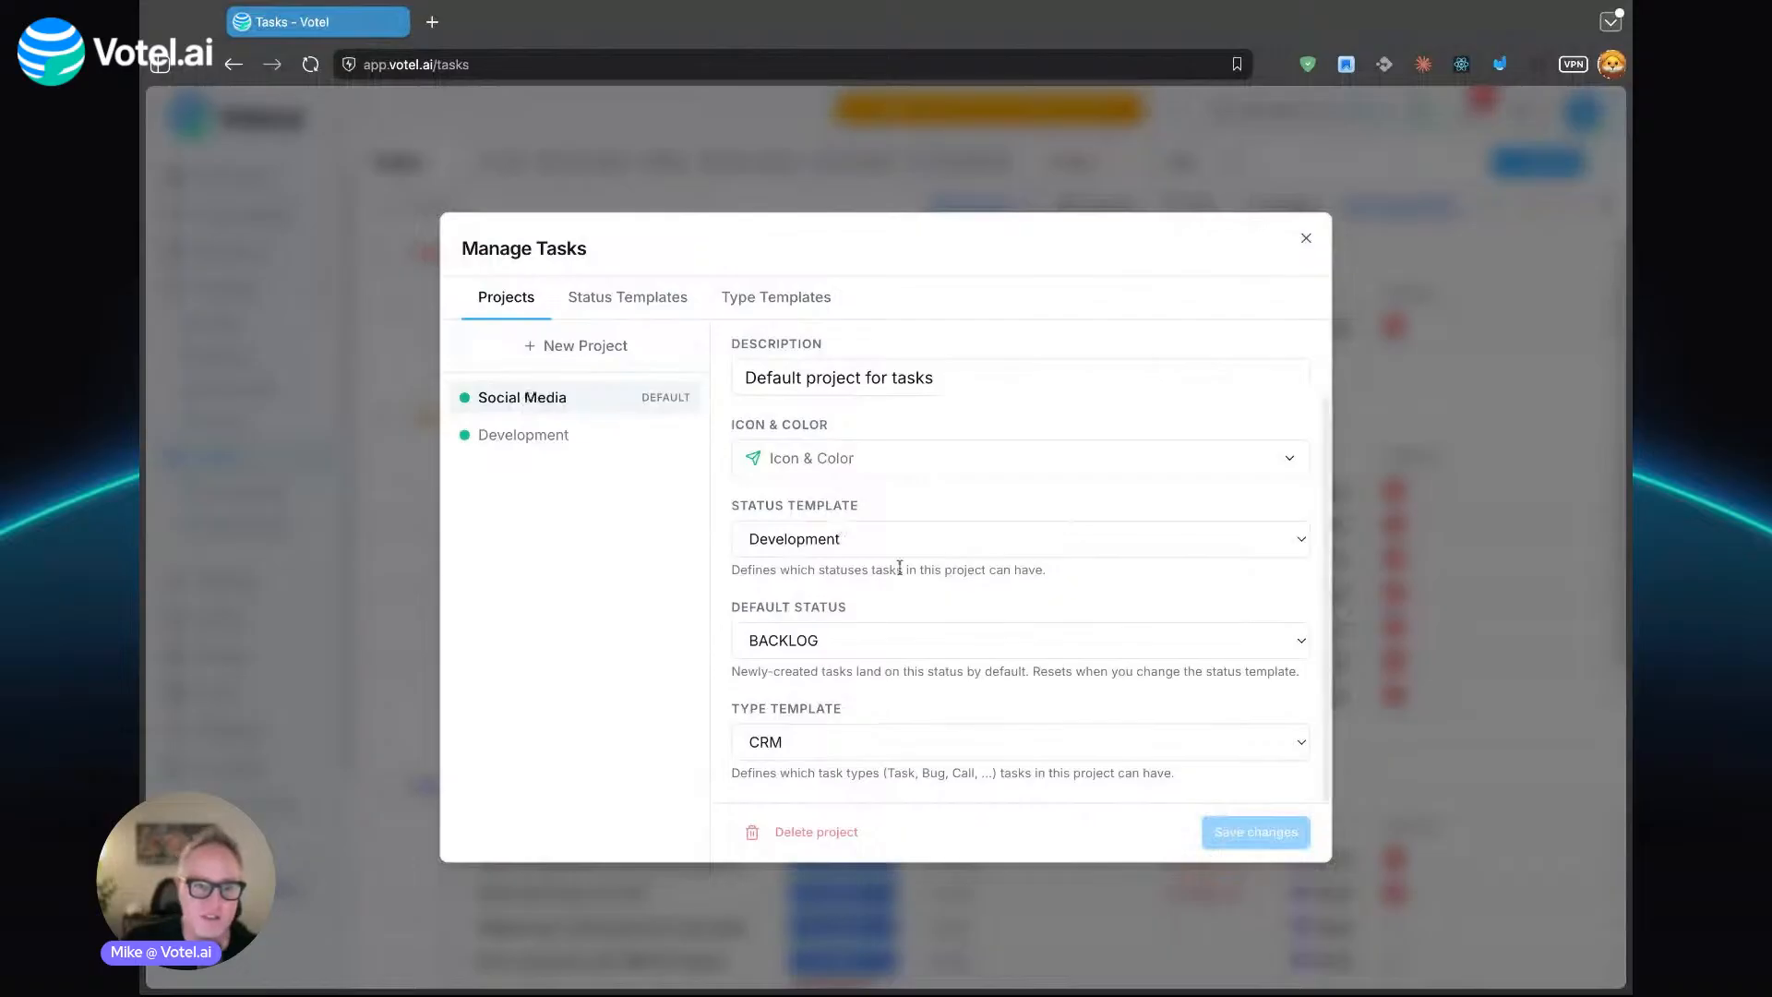
- Examine the statuses in the Development, Marketing and Support status templates, and close the project manager
{"action": "left_click_drag", "start_coordinate": [824, 505], "coordinate": [732, 505]}
{"action": "left_click", "coordinate": [848, 554]}
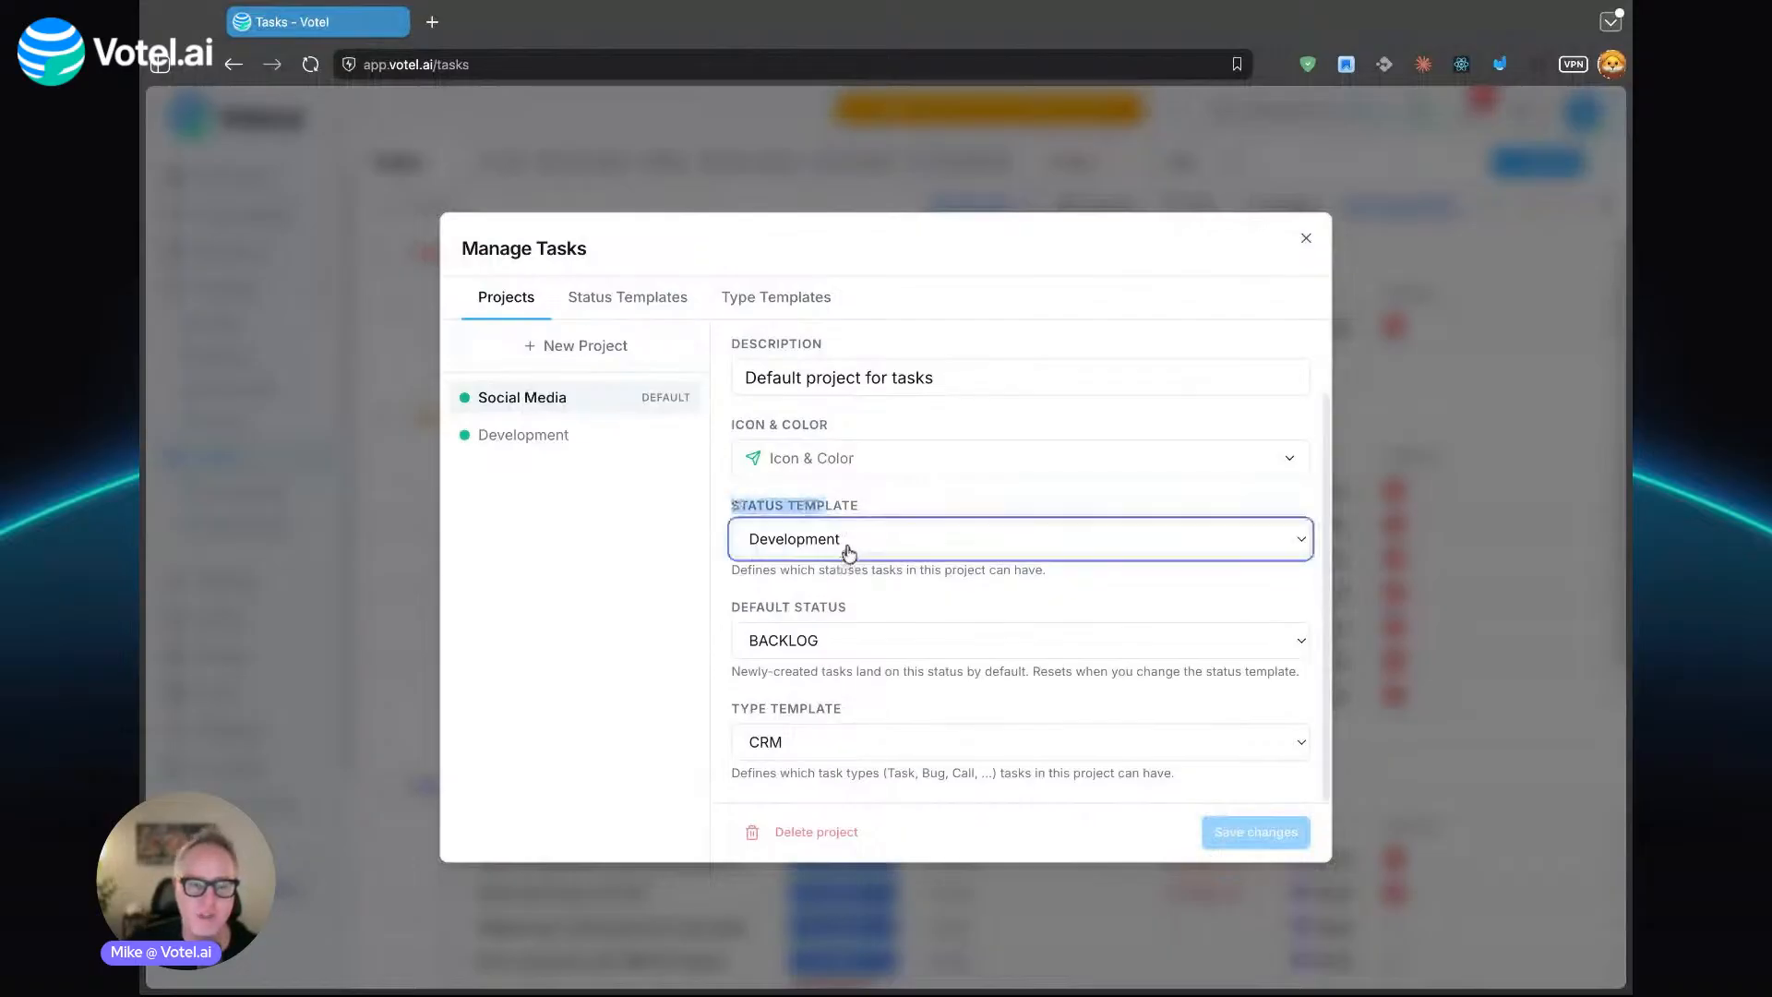
{"action": "left_click", "coordinate": [675, 308]}
{"action": "scroll", "coordinate": [824, 524], "scroll_direction": "down", "scroll_amount": 1}
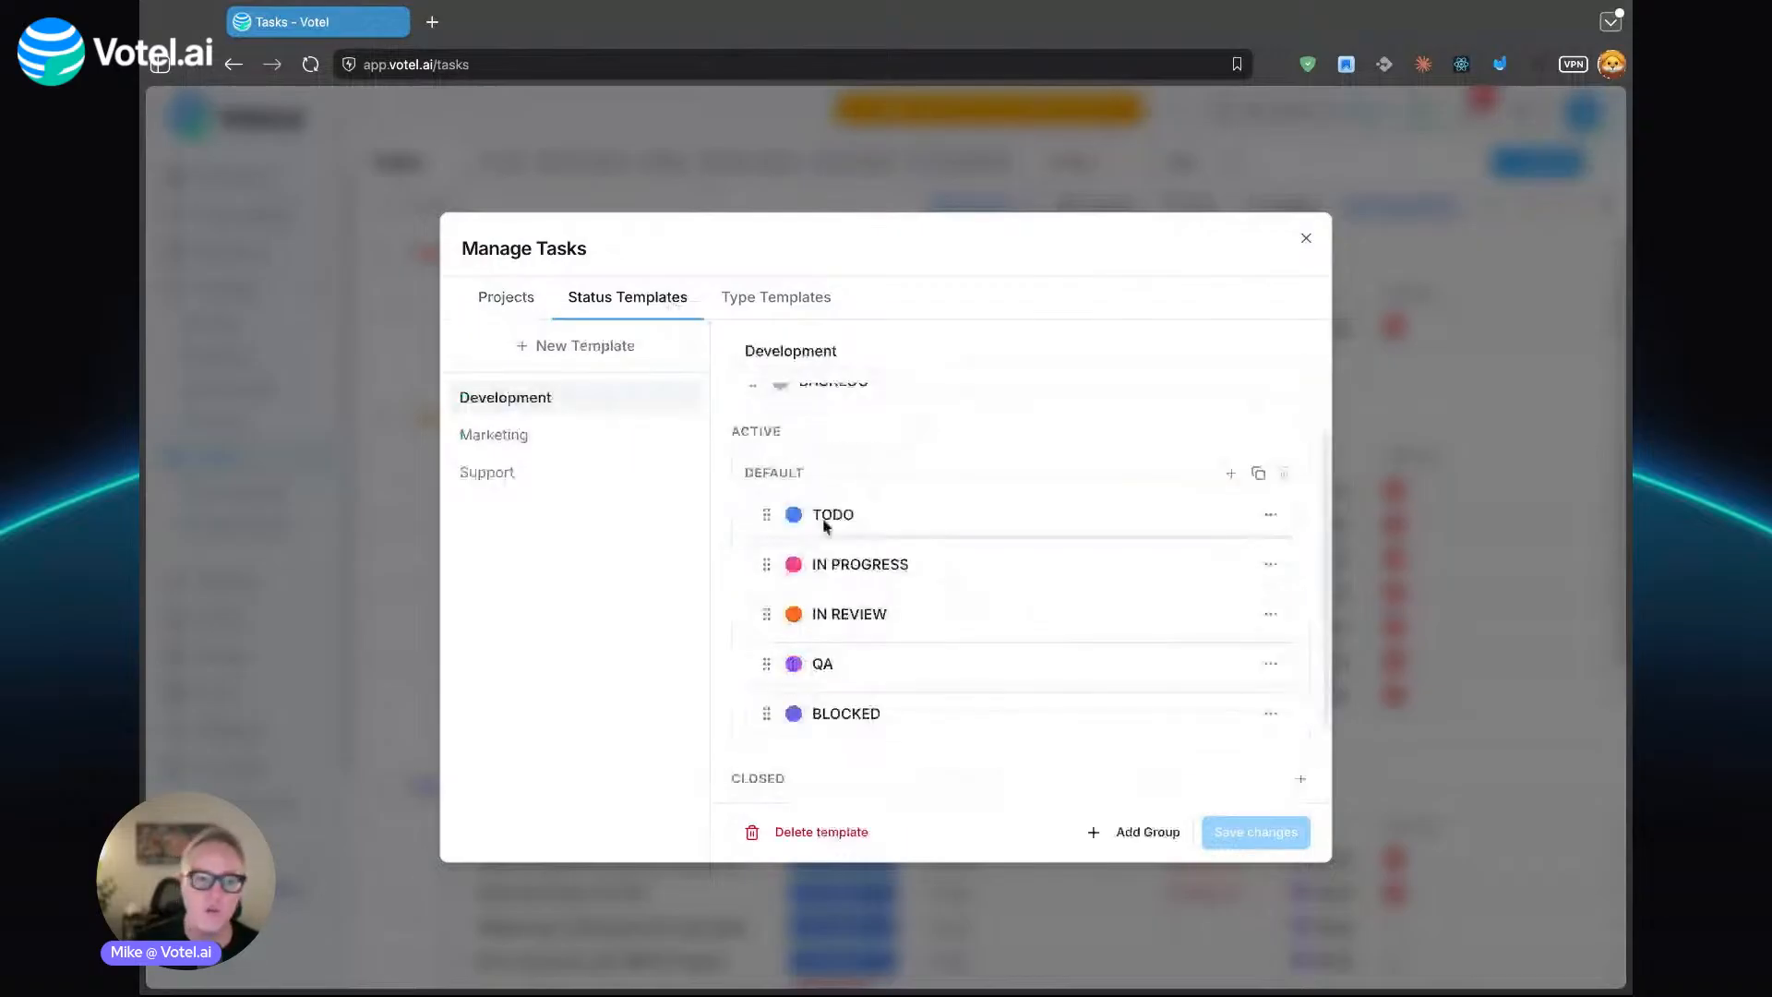
{"action": "left_click", "coordinate": [533, 441]}
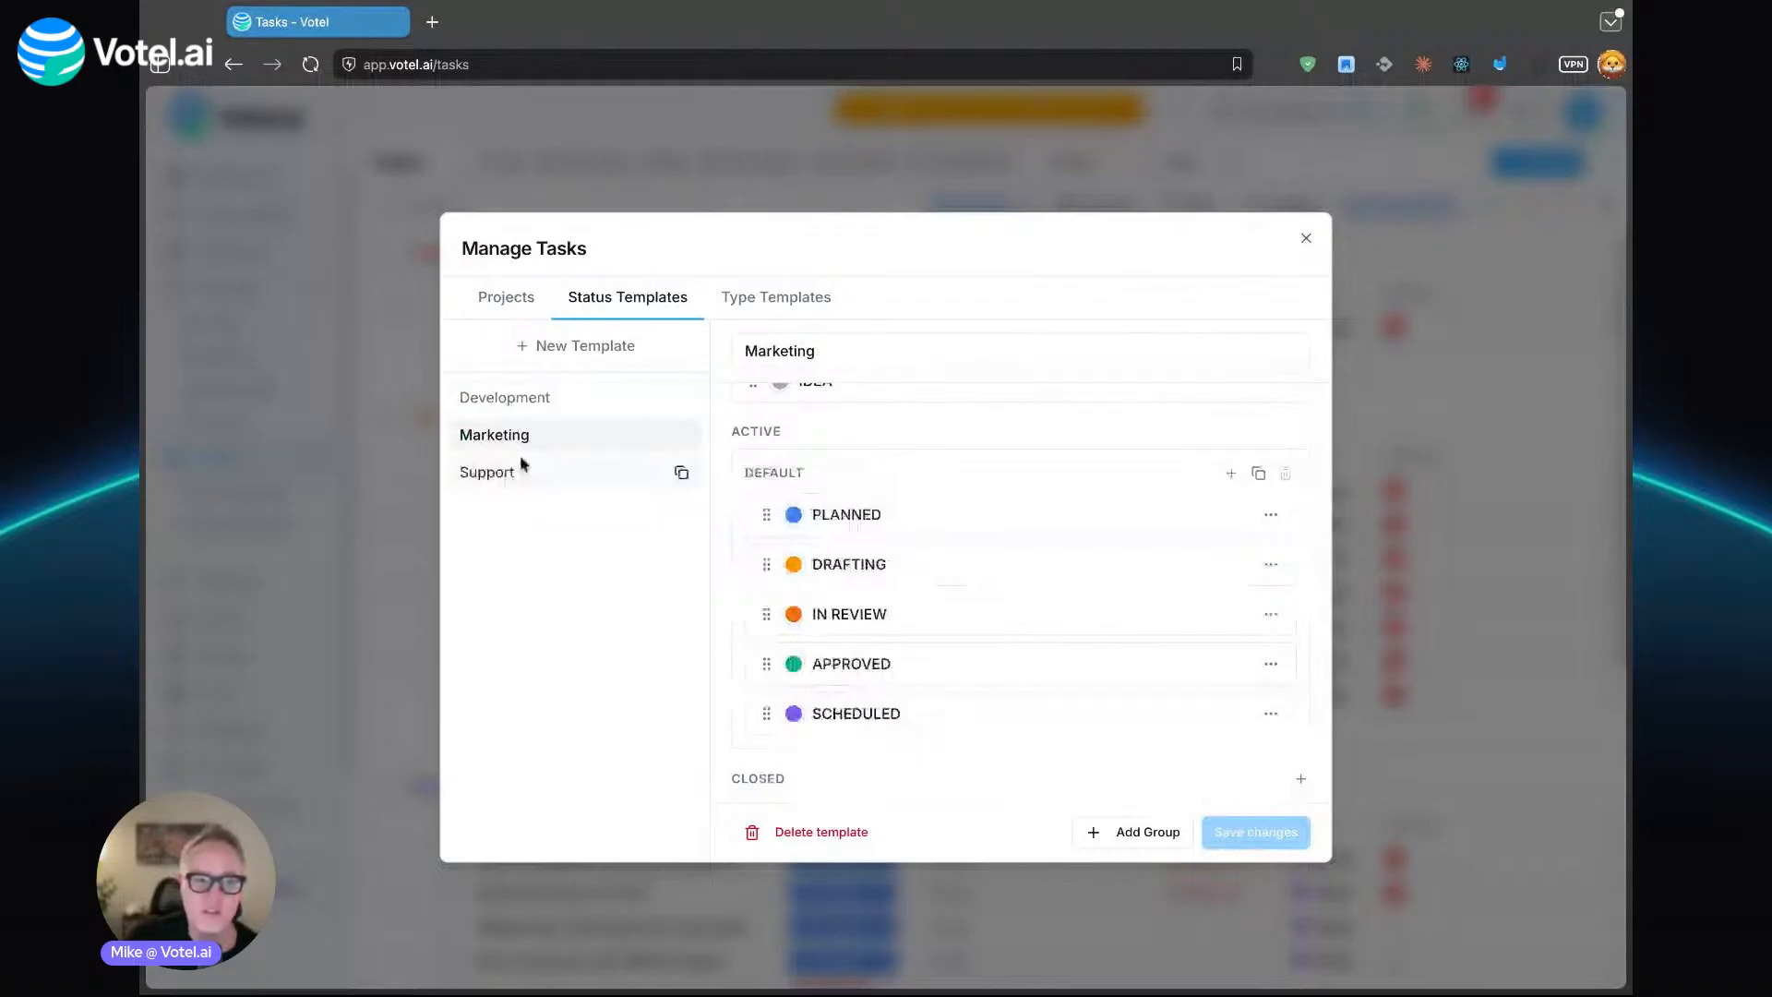
{"action": "left_click", "coordinate": [516, 472]}
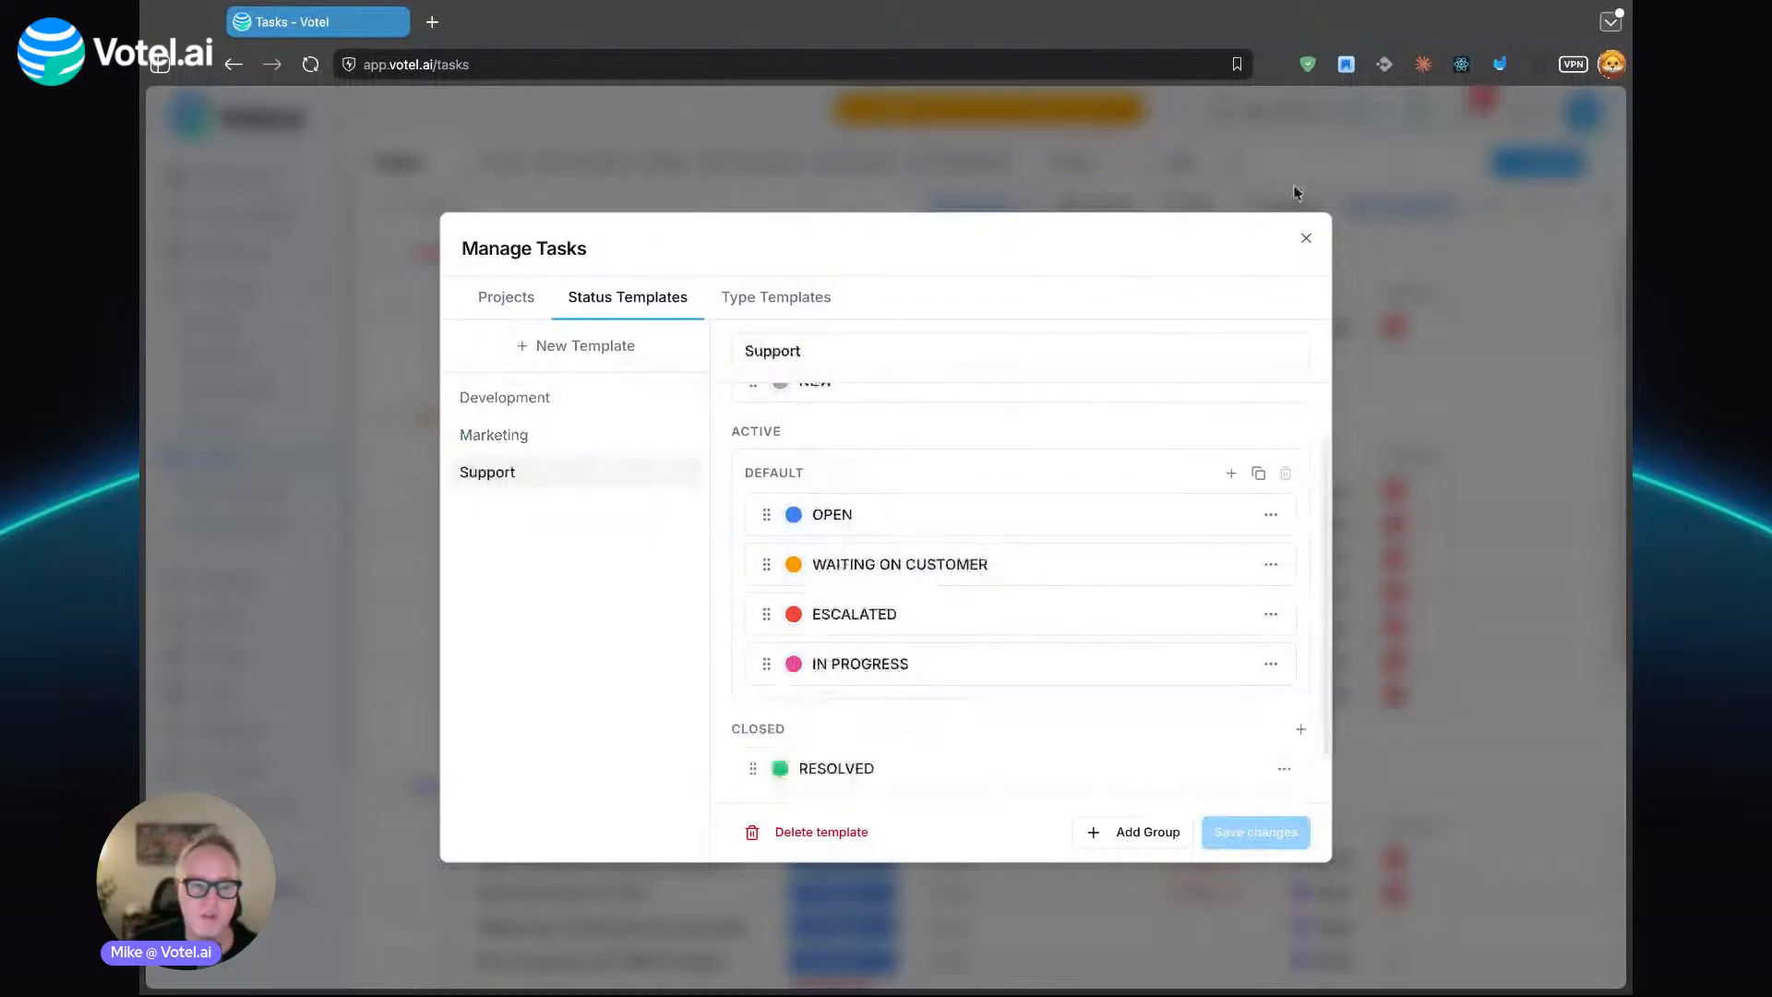
{"action": "left_click", "coordinate": [1306, 239]}
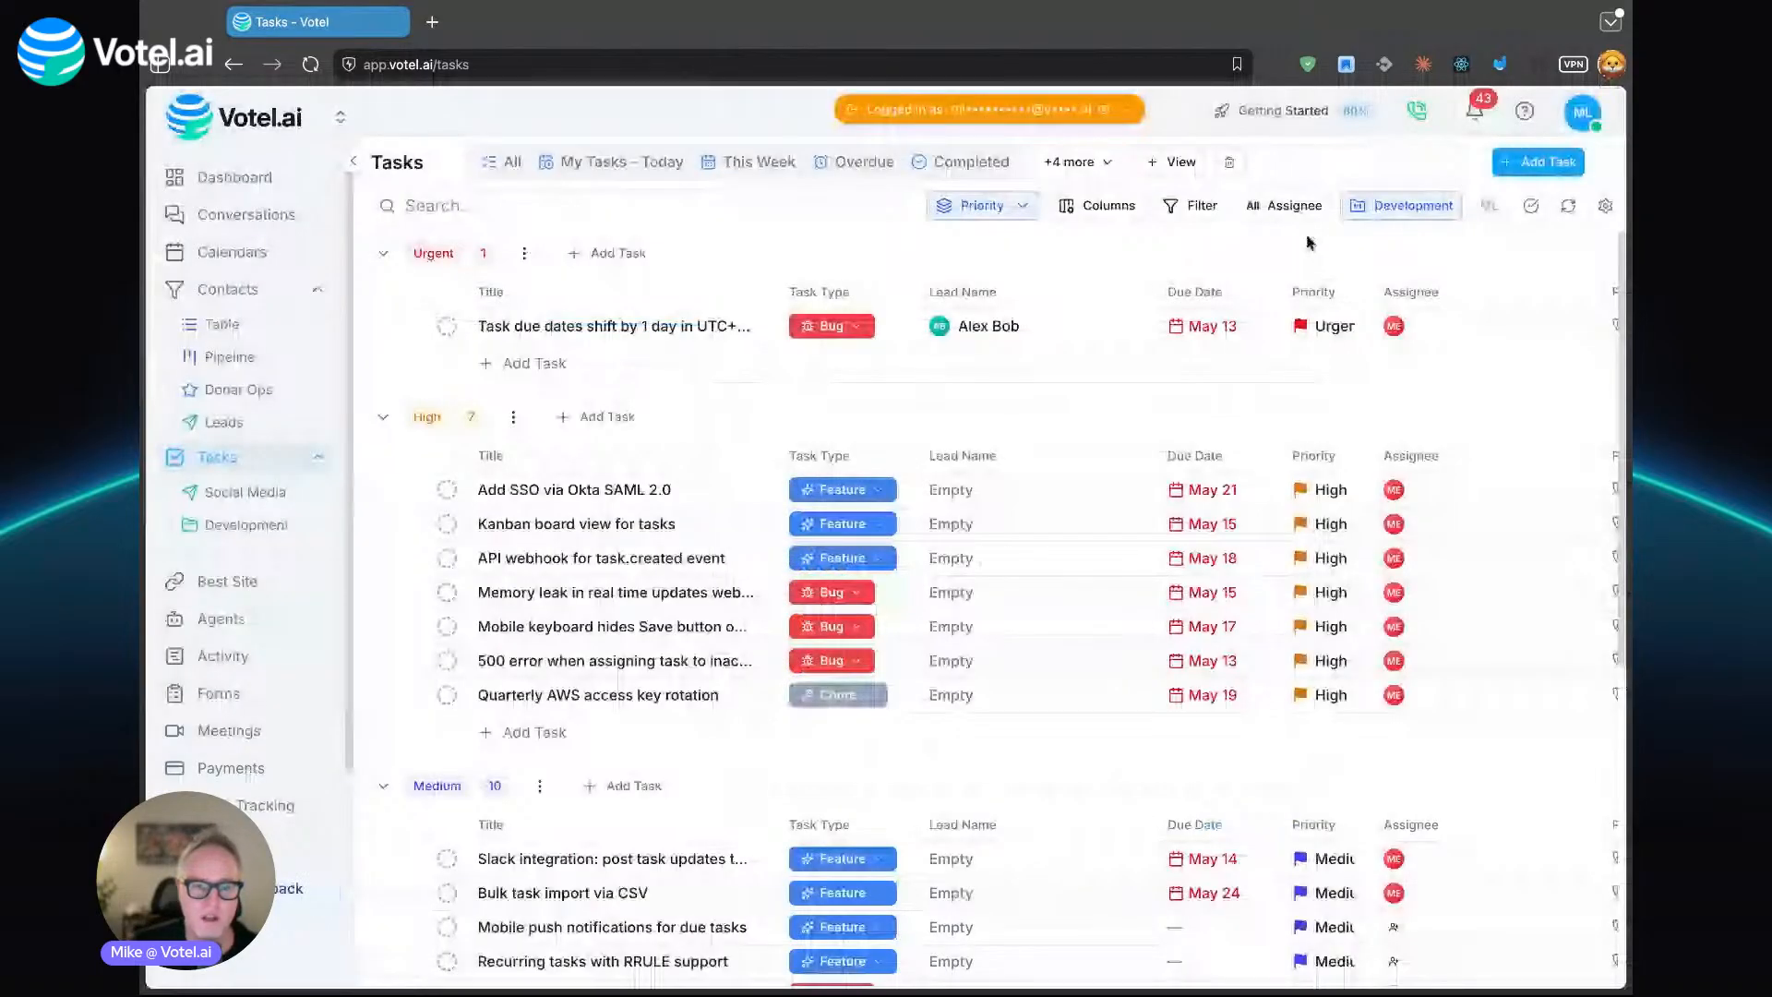
- Open the urgent task "Task due dates shift by 1 day in UTC+12 timezones" and examine its status options, description, subtasks and comment area
{"action": "left_click", "coordinate": [582, 332]}
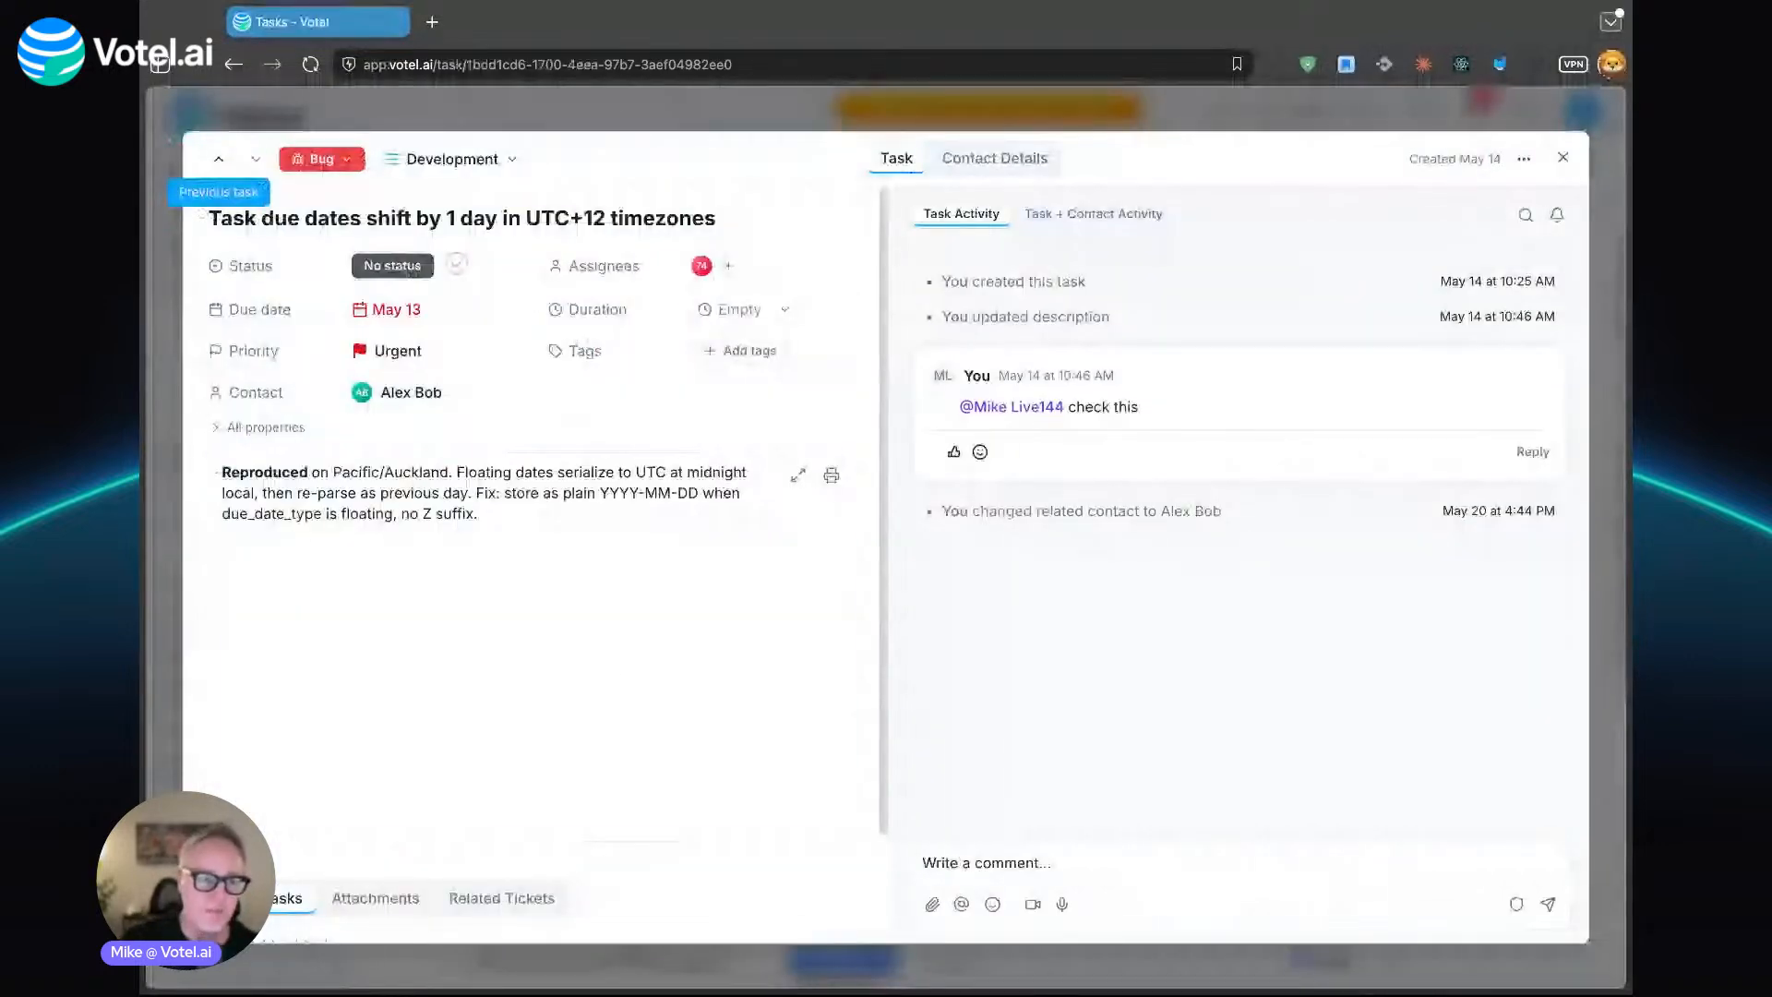
{"action": "left_click", "coordinate": [626, 664]}
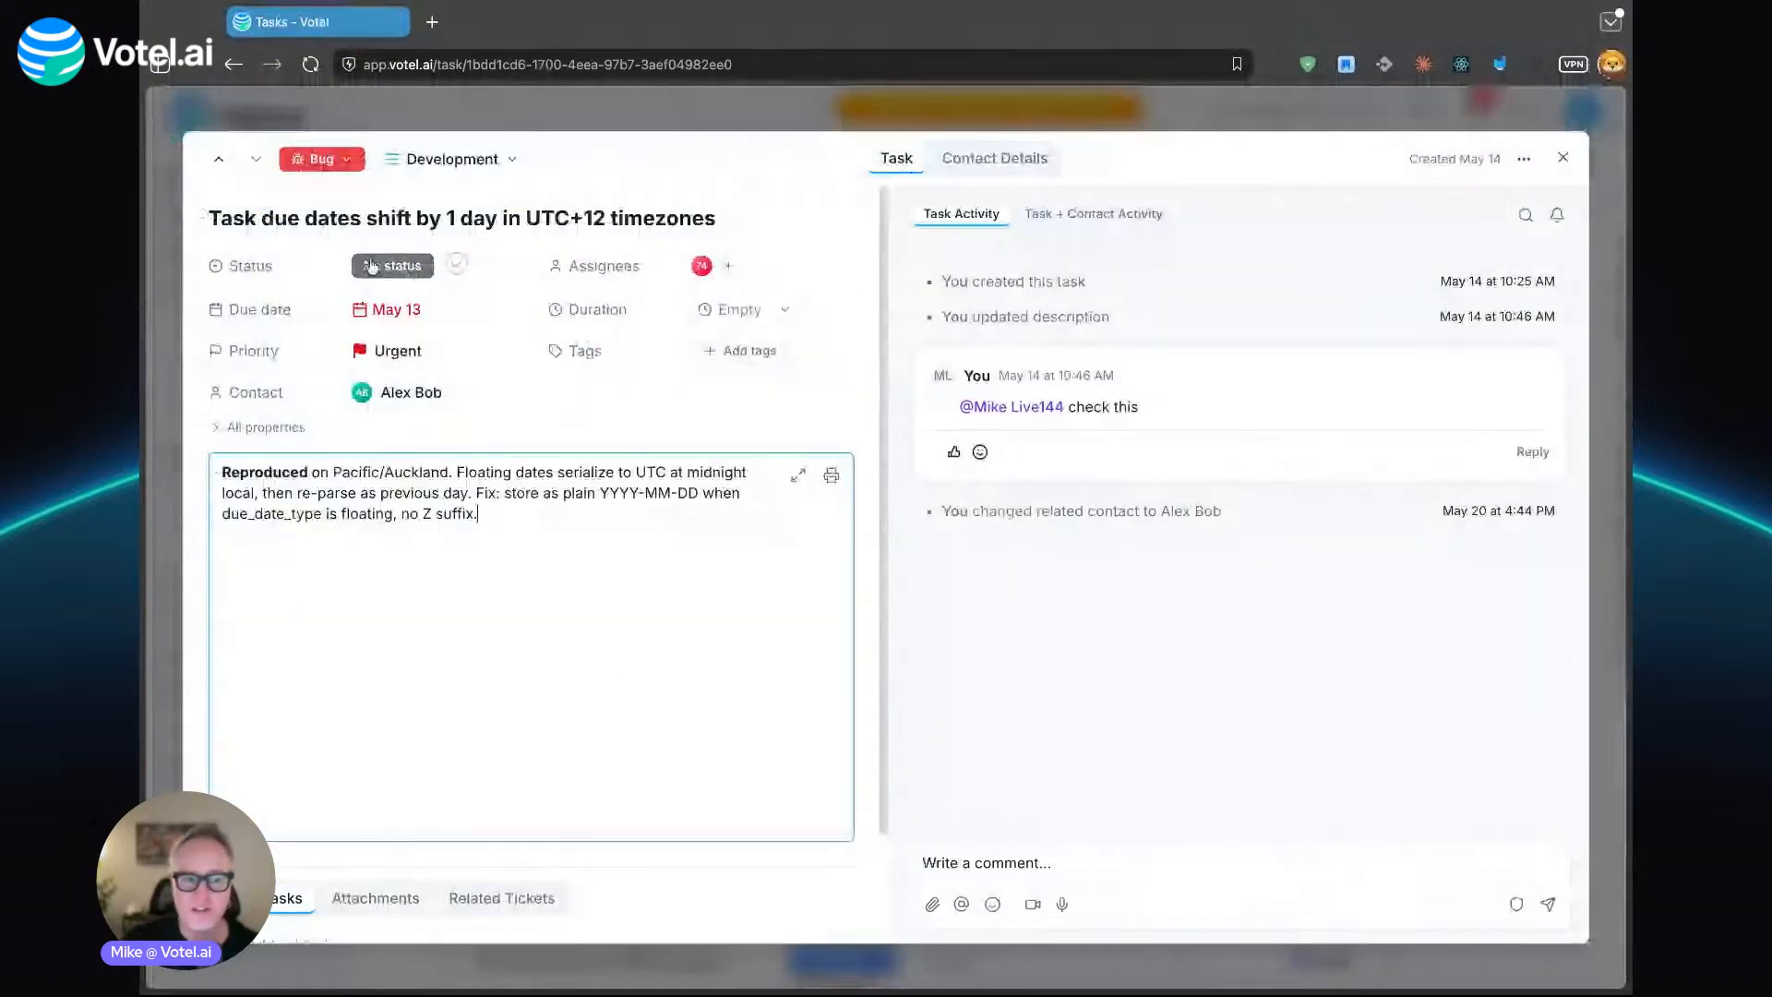
{"action": "left_click", "coordinate": [372, 267]}
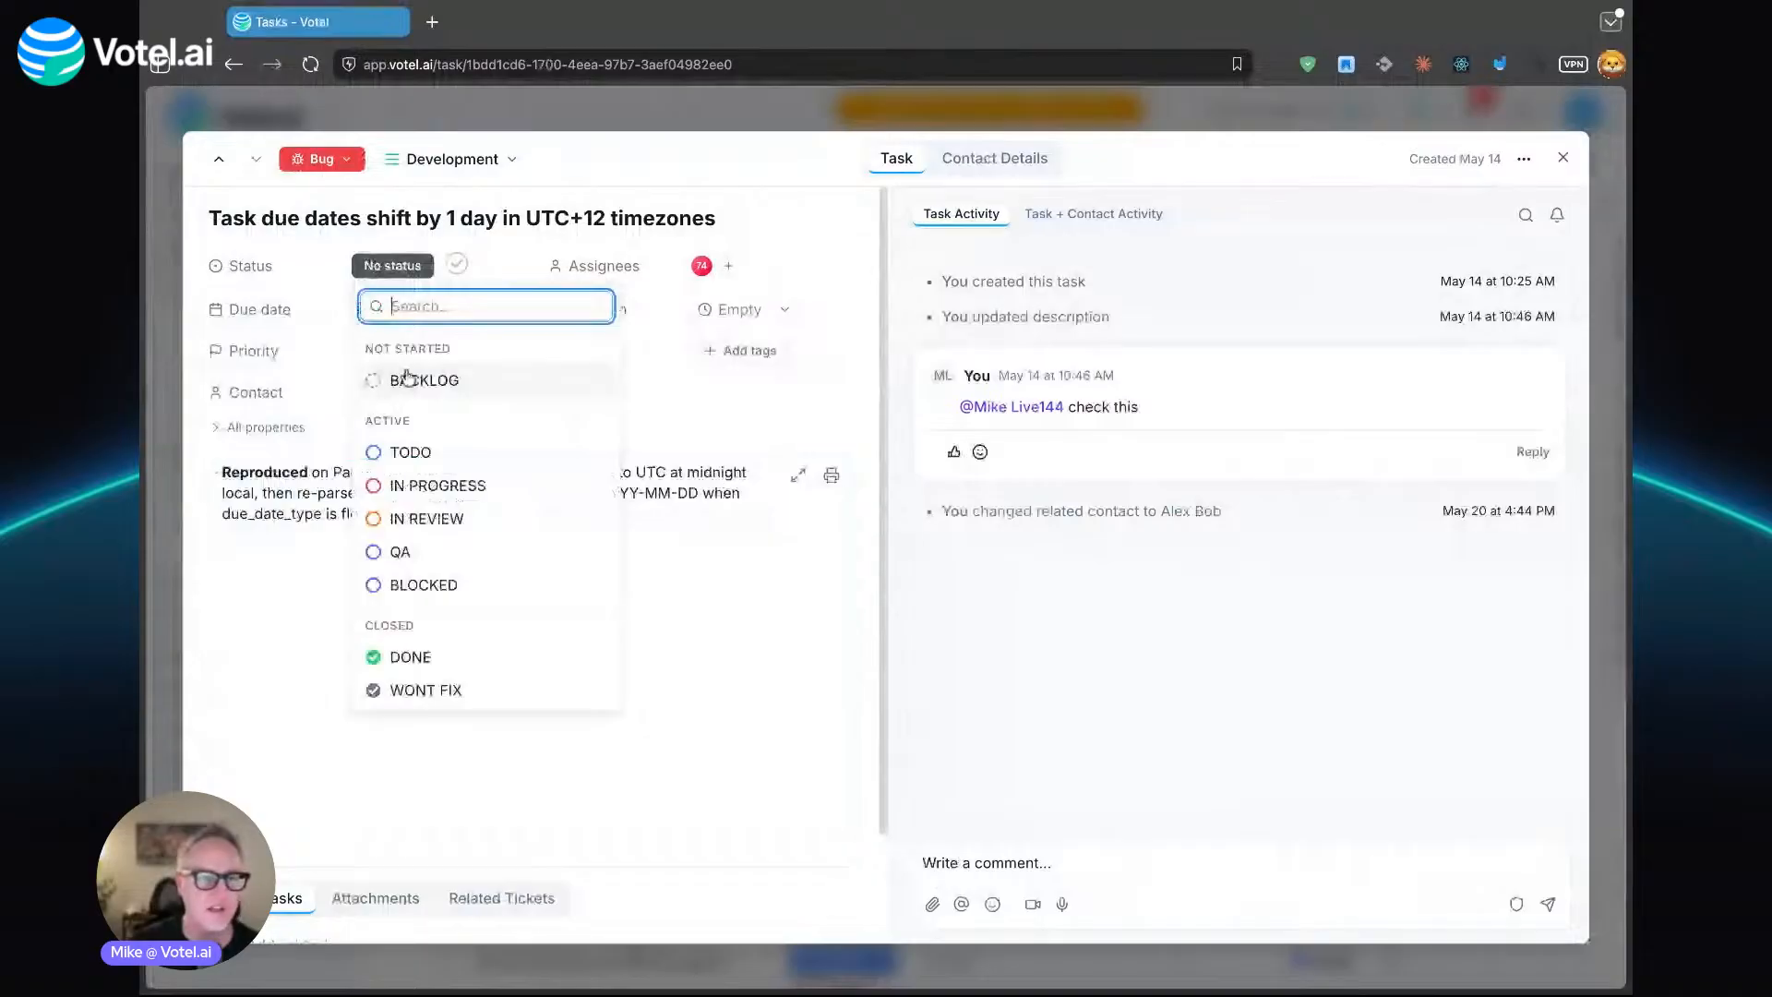
{"action": "left_click", "coordinate": [708, 298]}
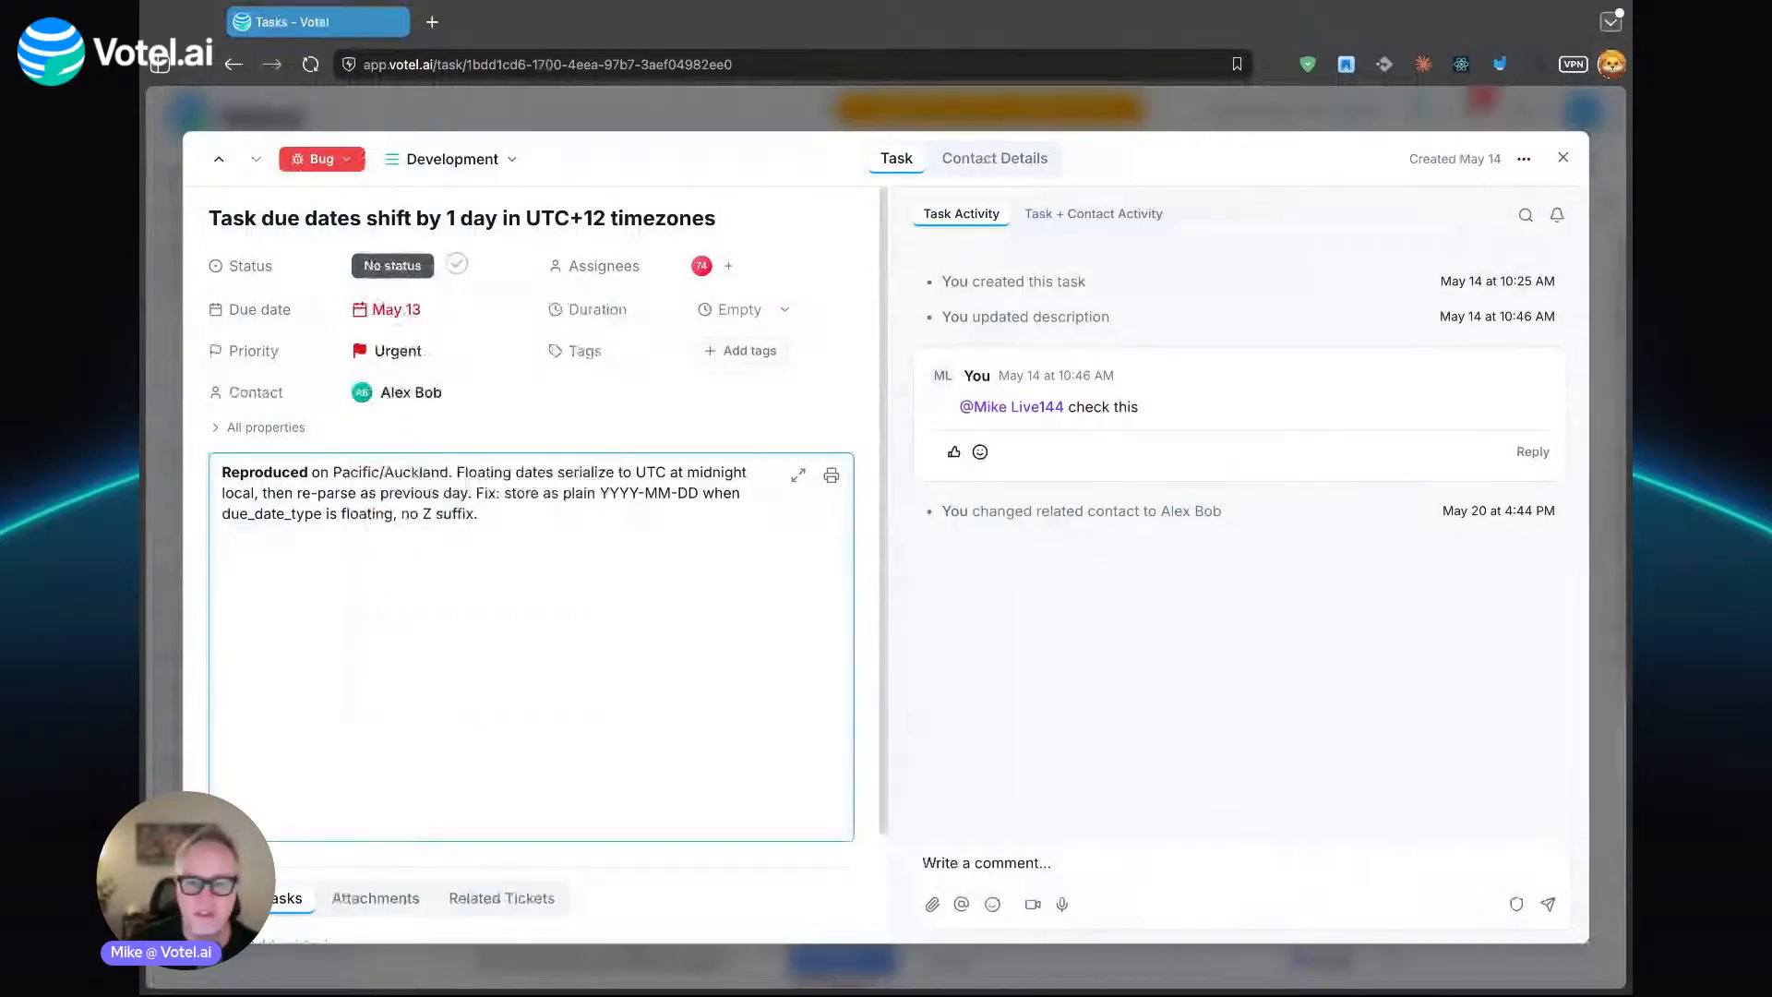
{"action": "scroll", "coordinate": [427, 772], "scroll_direction": "down", "scroll_amount": 2}
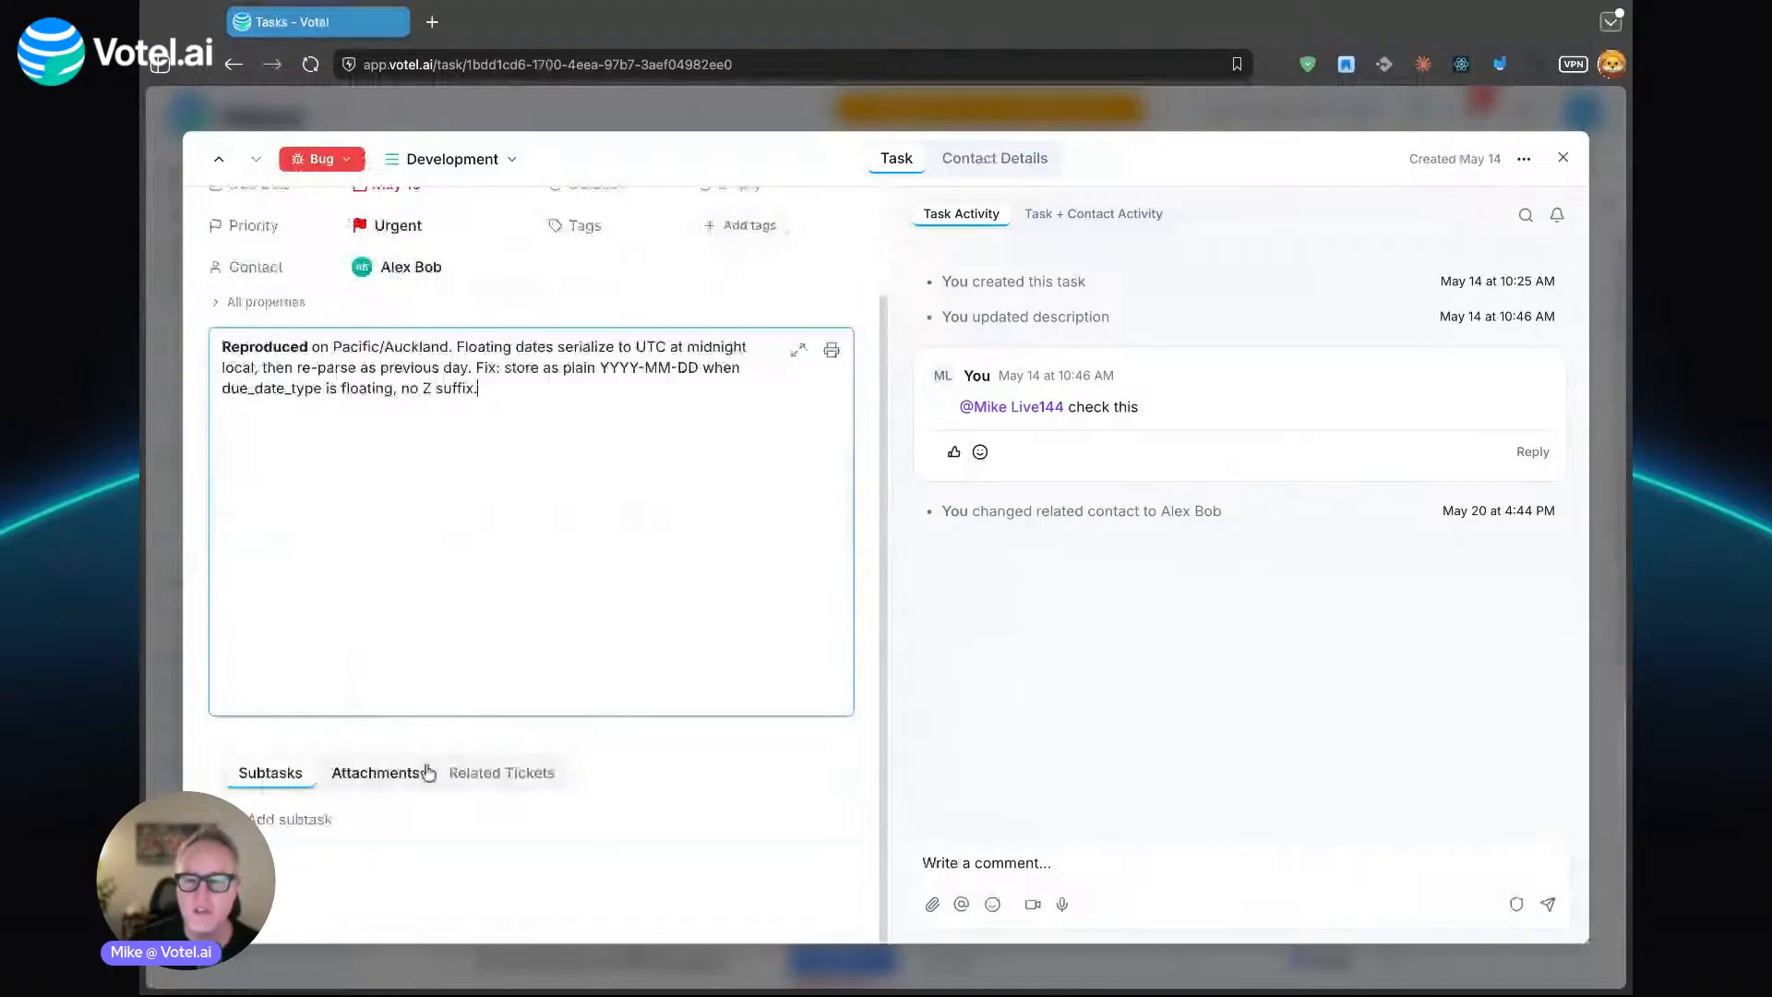
{"action": "left_click", "coordinate": [1022, 859]}
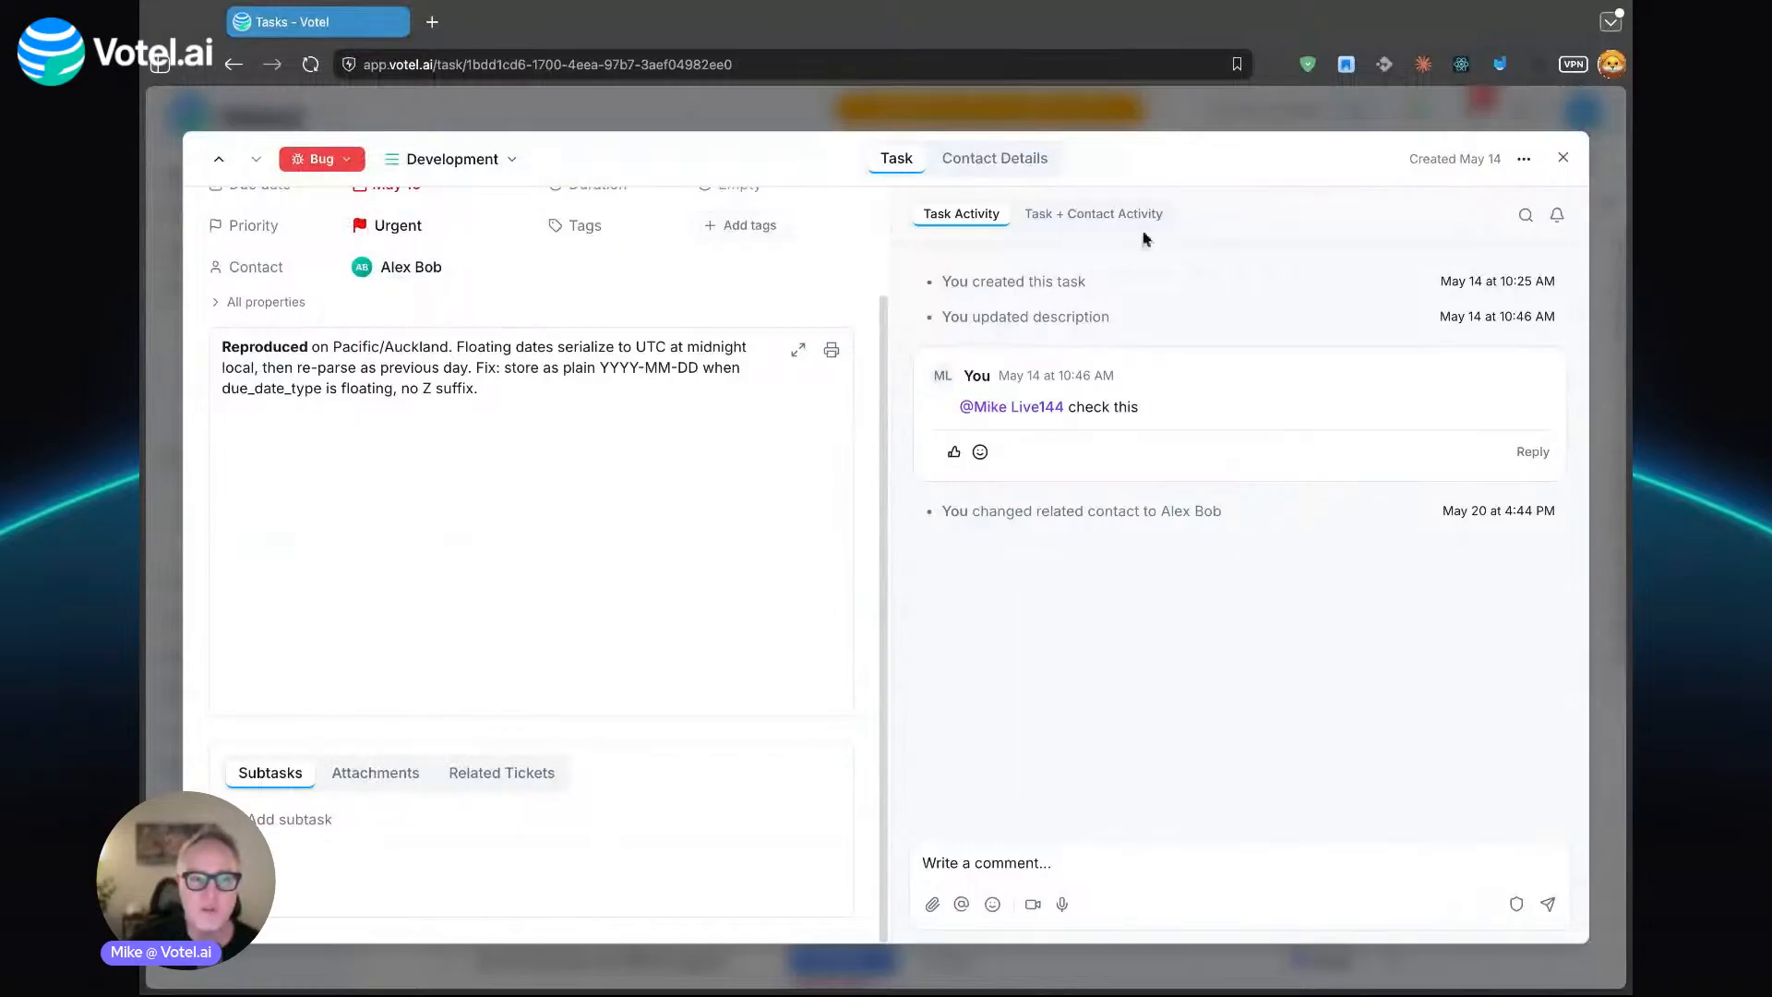
{"action": "scroll", "coordinate": [708, 522], "scroll_direction": "up", "scroll_amount": 3}
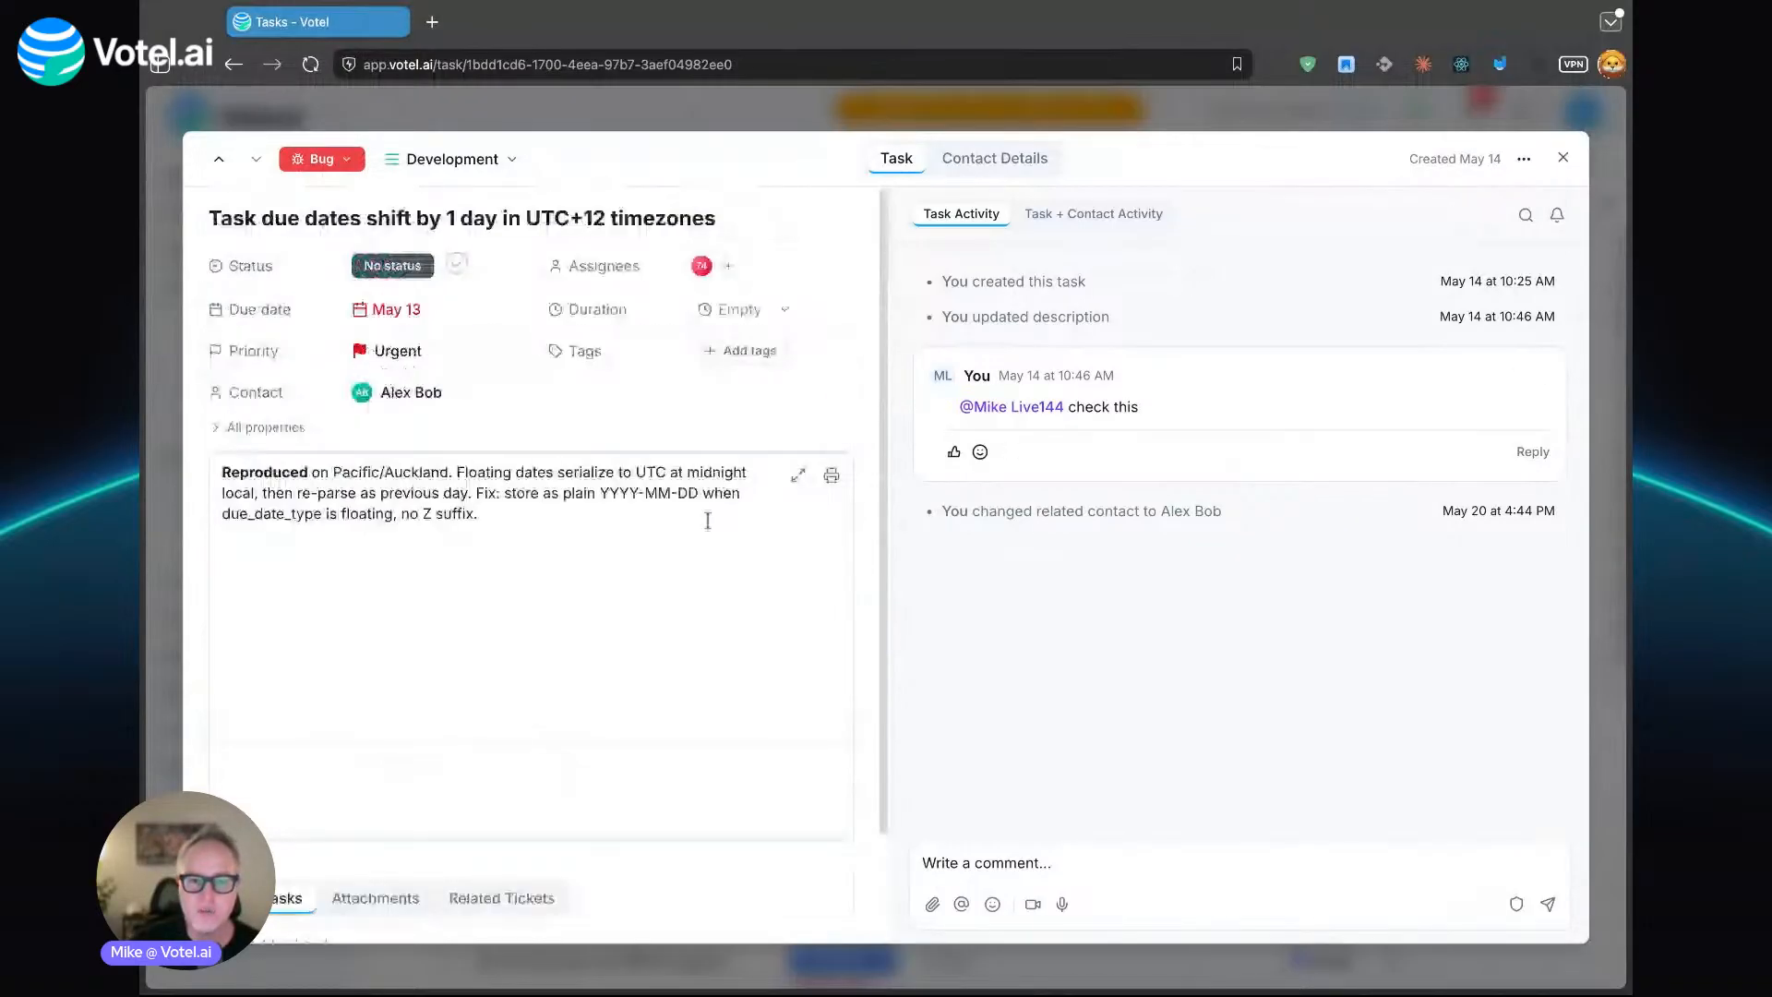
- Review the task's combined task and contact activity history, and close the task
{"action": "left_click", "coordinate": [1094, 213]}
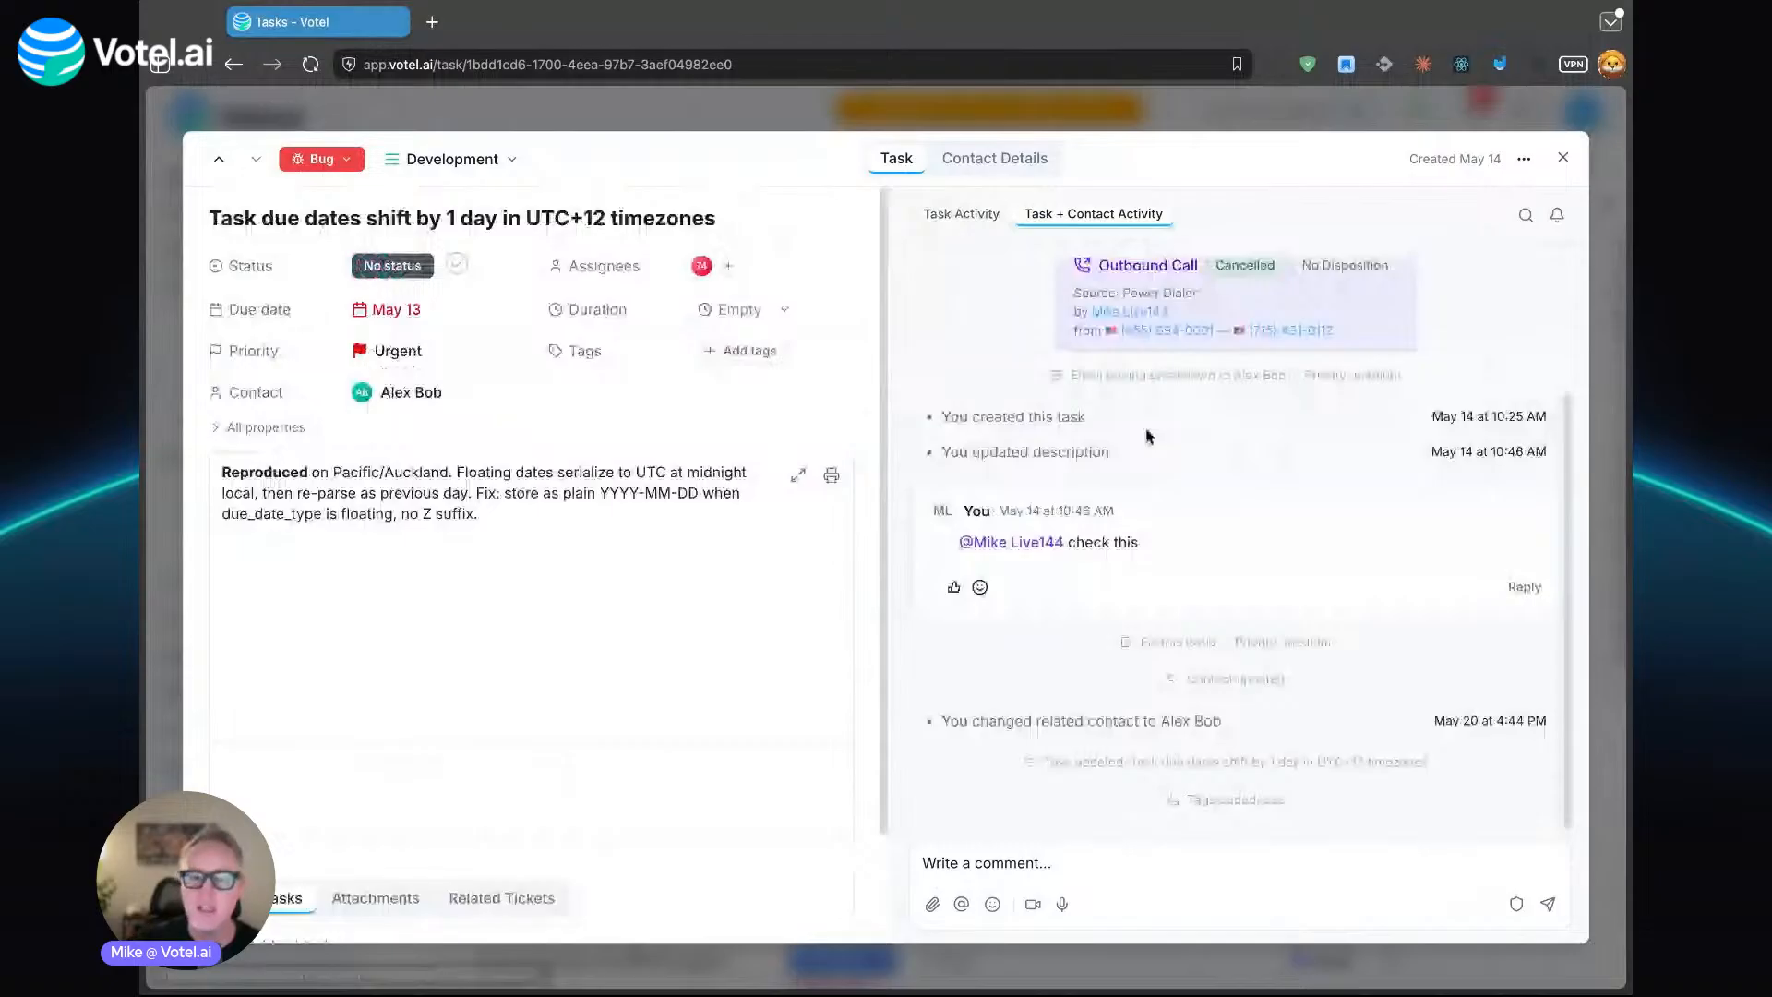
{"action": "scroll", "coordinate": [1150, 461], "scroll_direction": "up", "scroll_amount": 2}
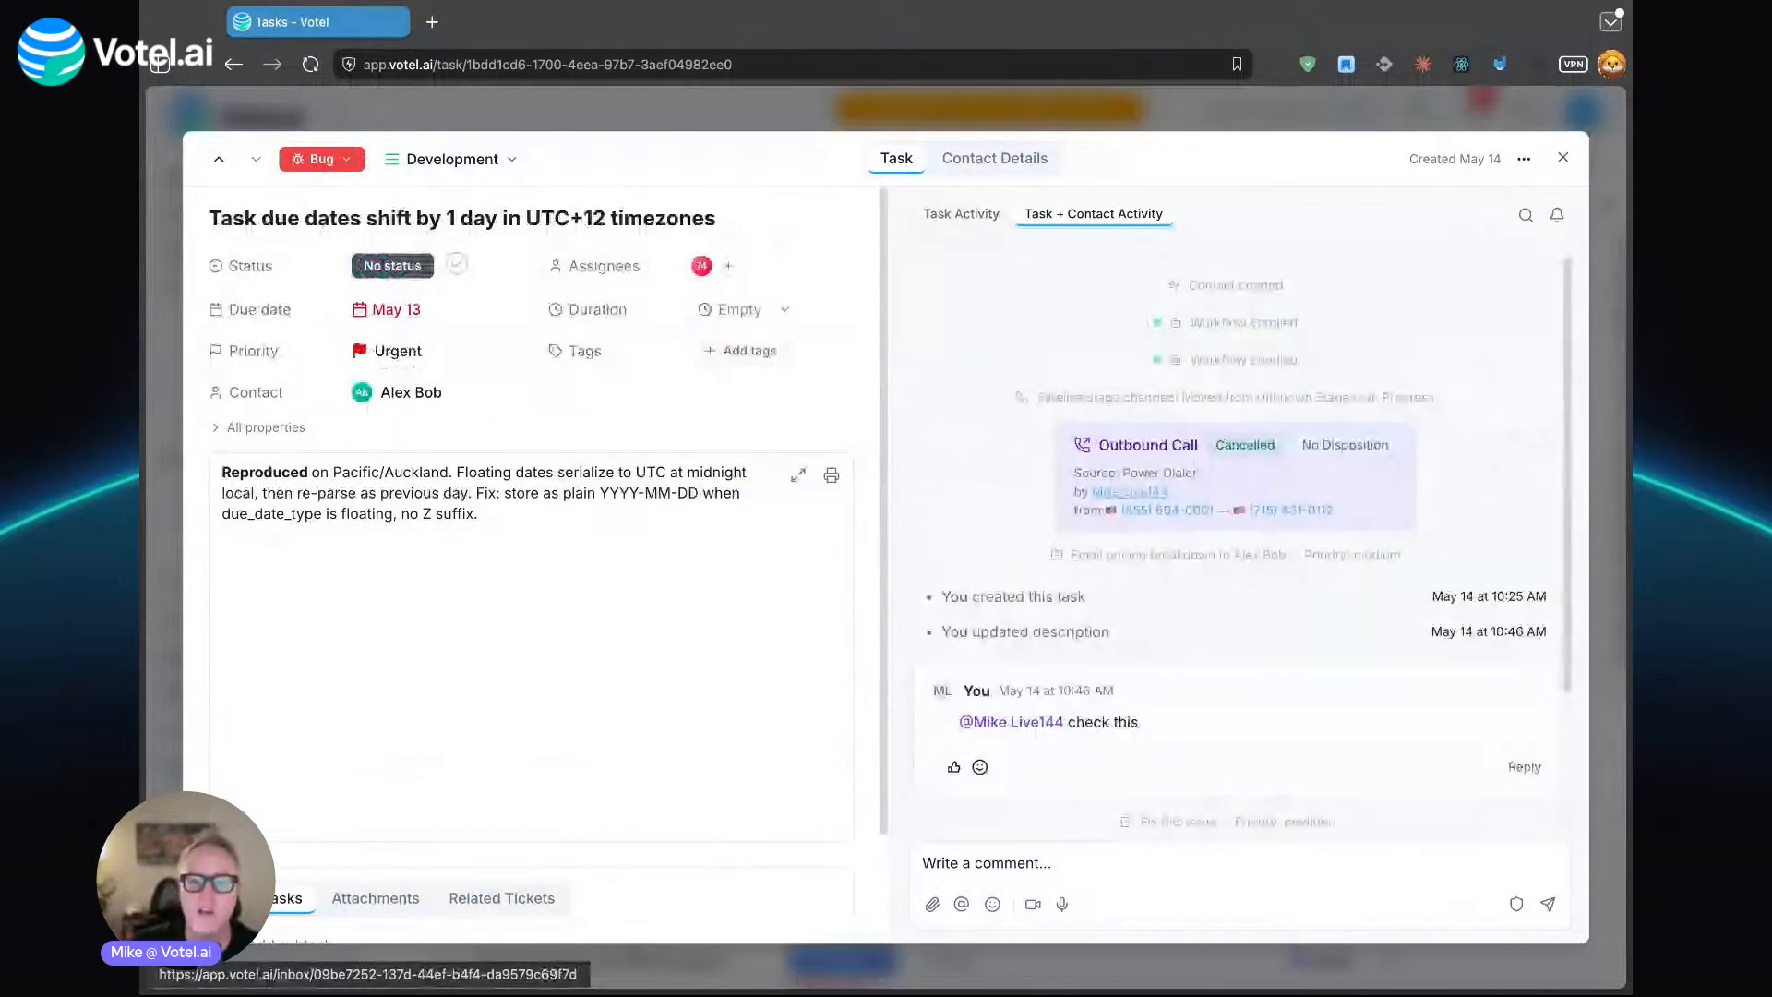
{"action": "scroll", "coordinate": [969, 407], "scroll_direction": "down", "scroll_amount": 2}
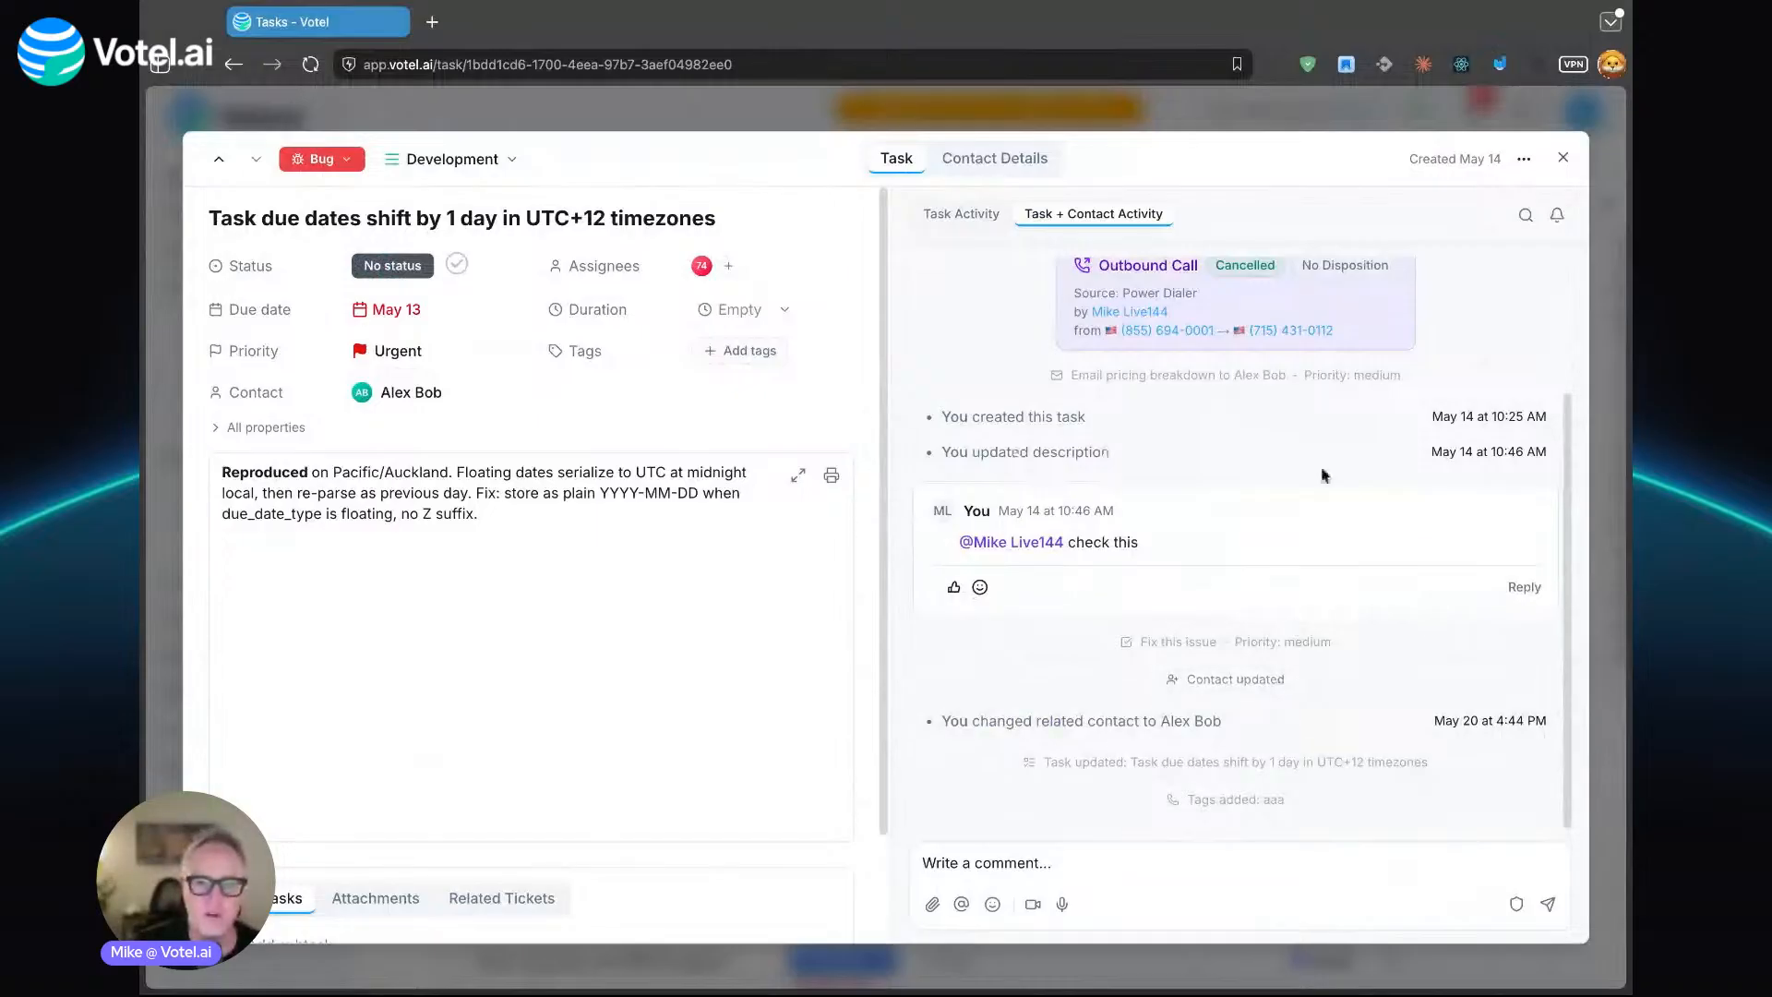
{"action": "left_click", "coordinate": [1562, 159]}
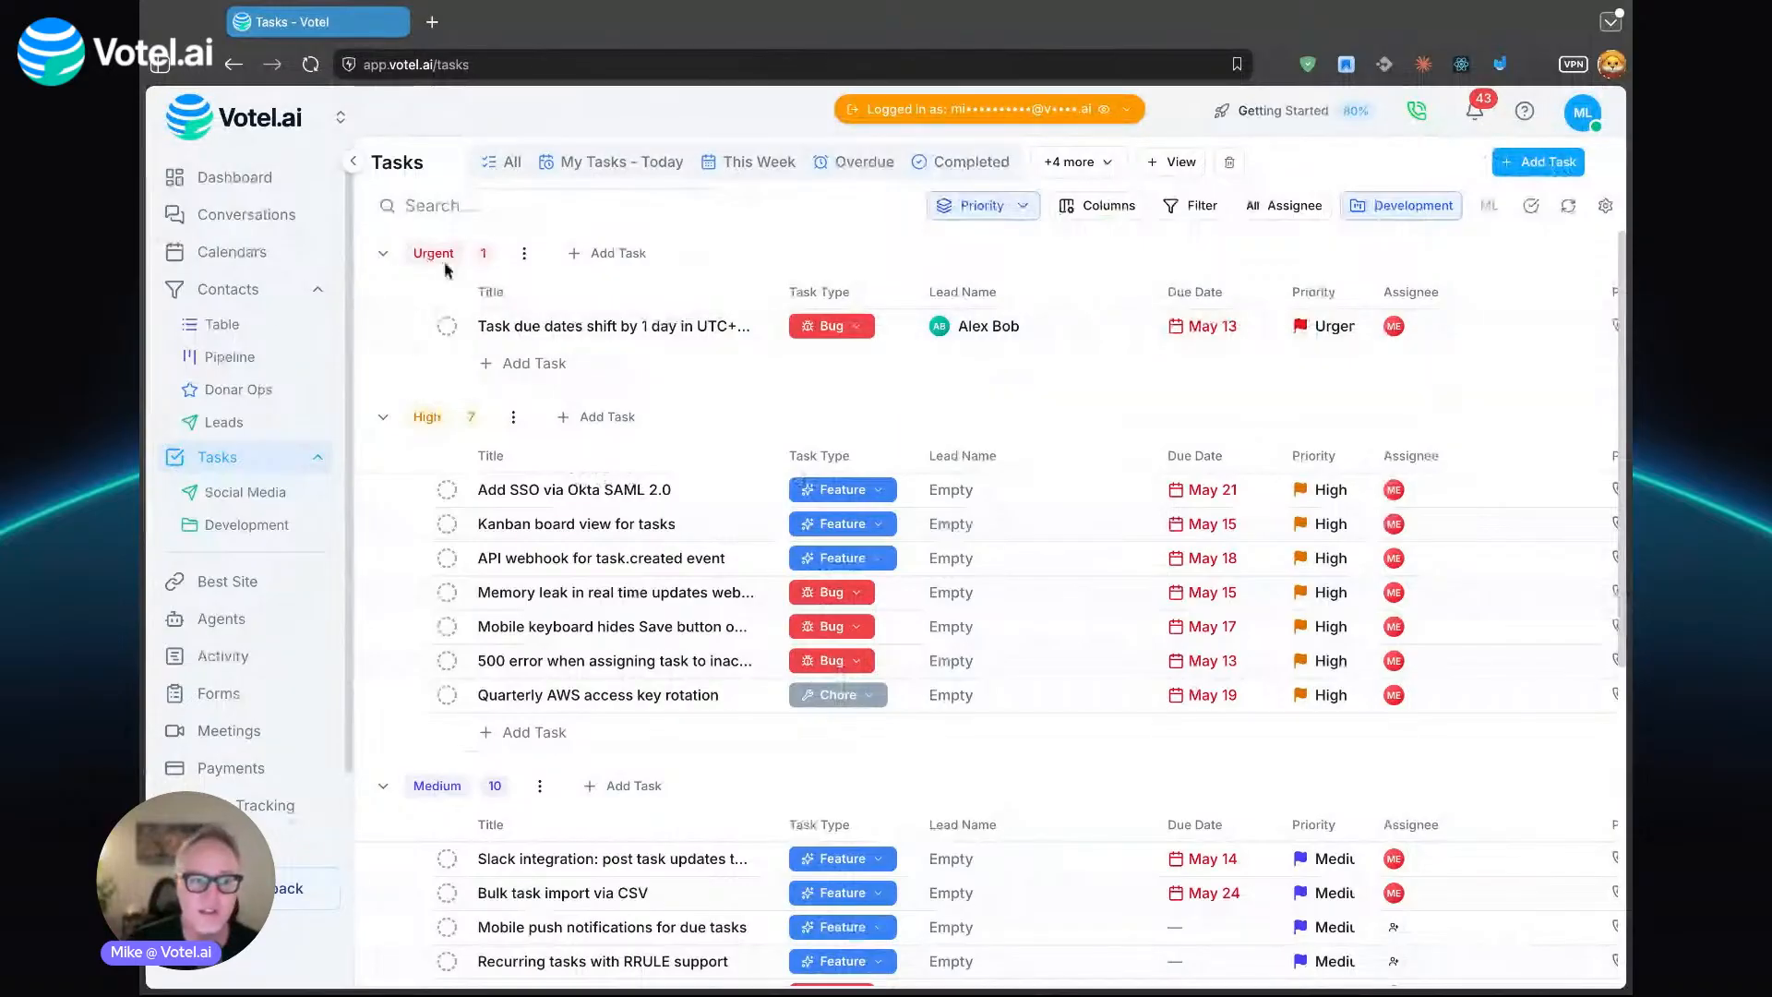
- Show task views on the navigation bar and expand the view lists of the Social Media and Development projects
{"action": "left_click", "coordinate": [1604, 206]}
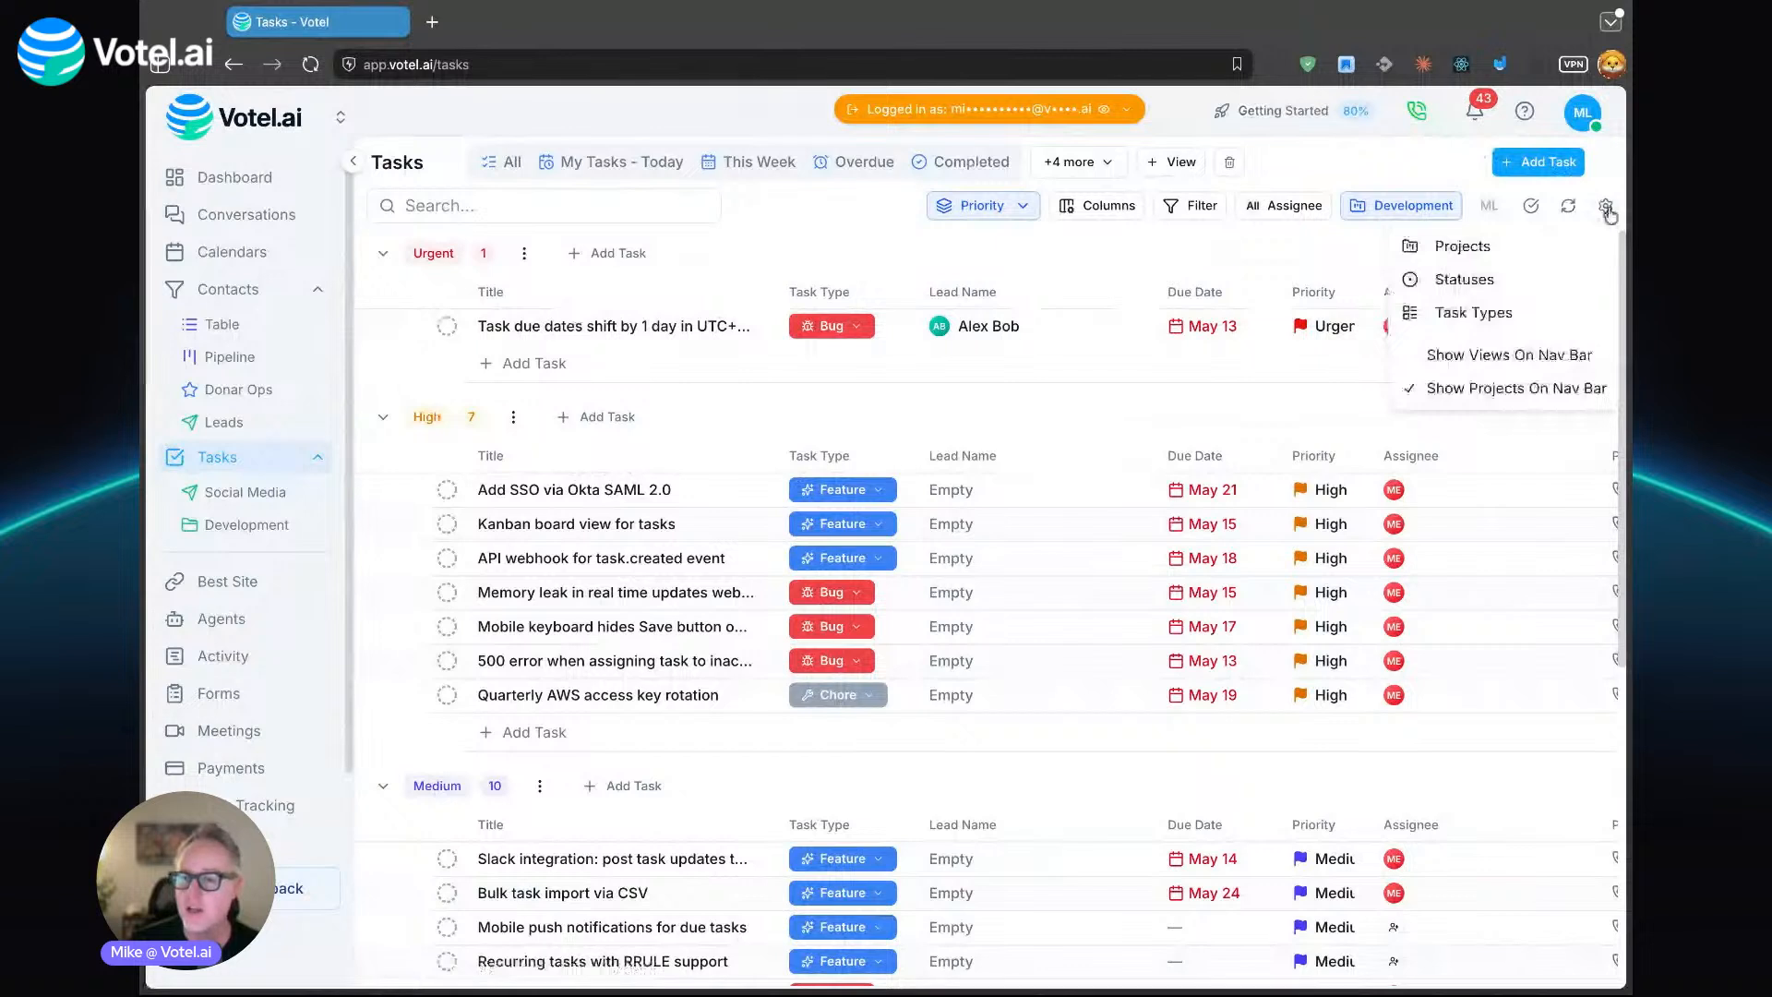
{"action": "left_click", "coordinate": [1543, 365]}
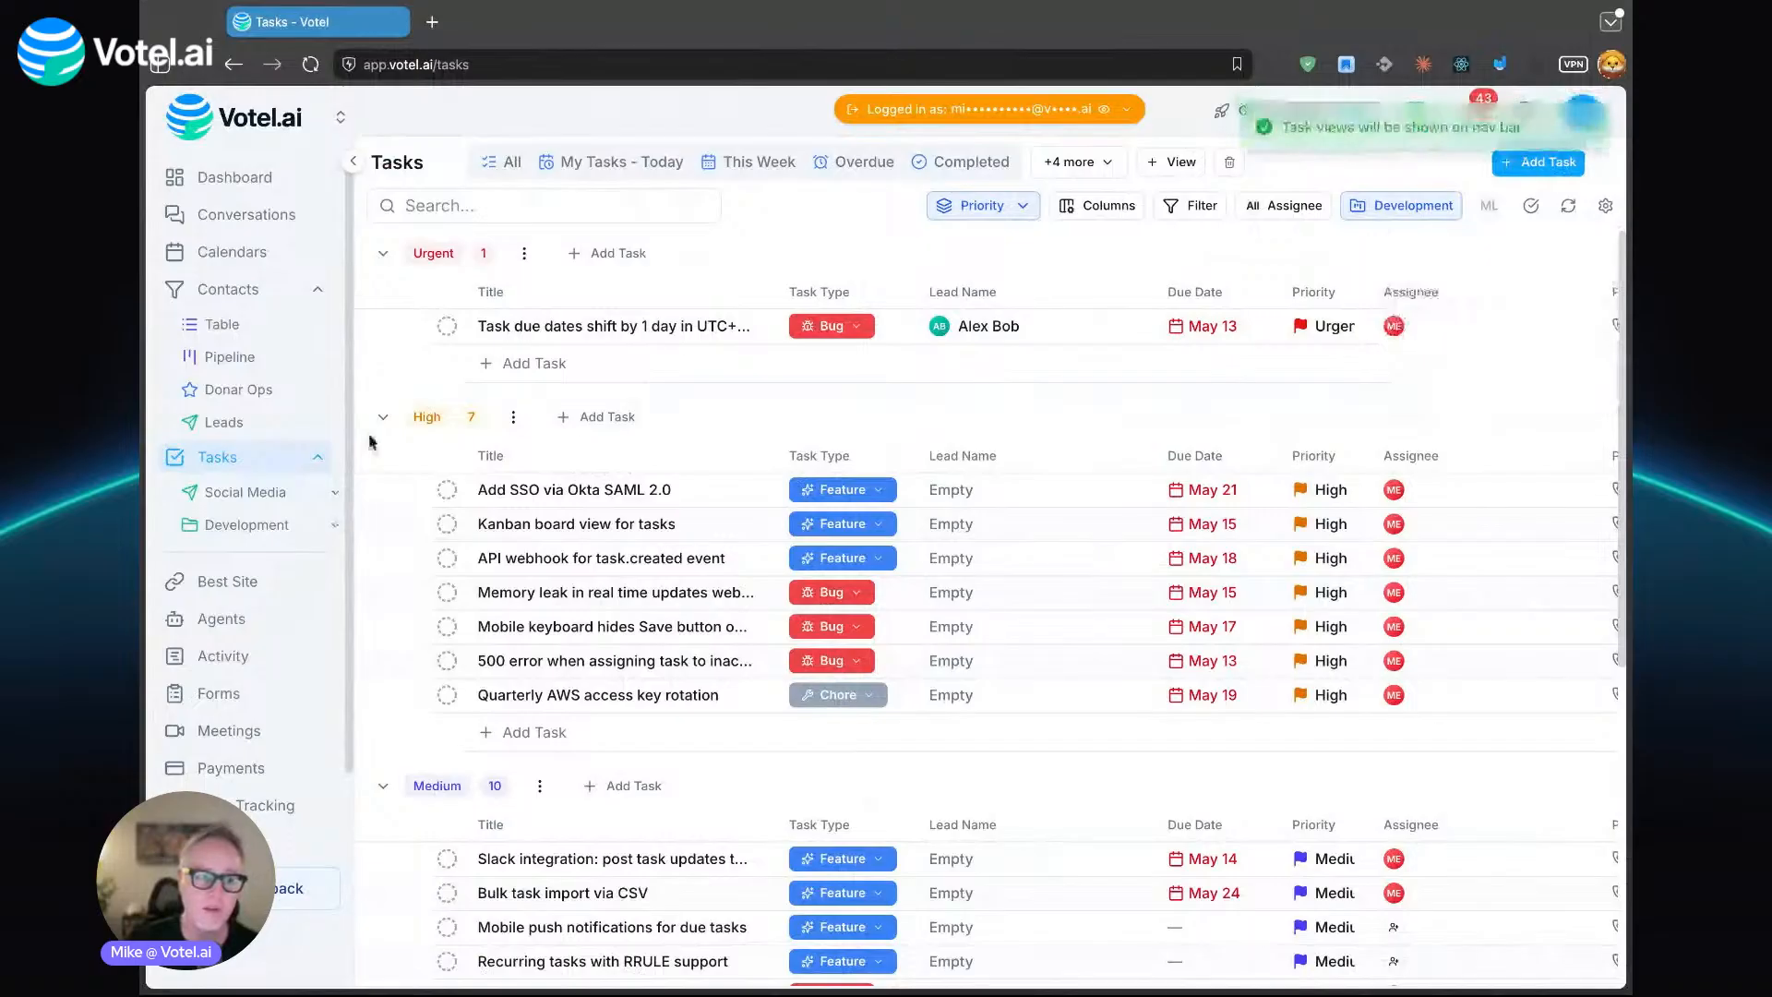
{"action": "left_click", "coordinate": [242, 489]}
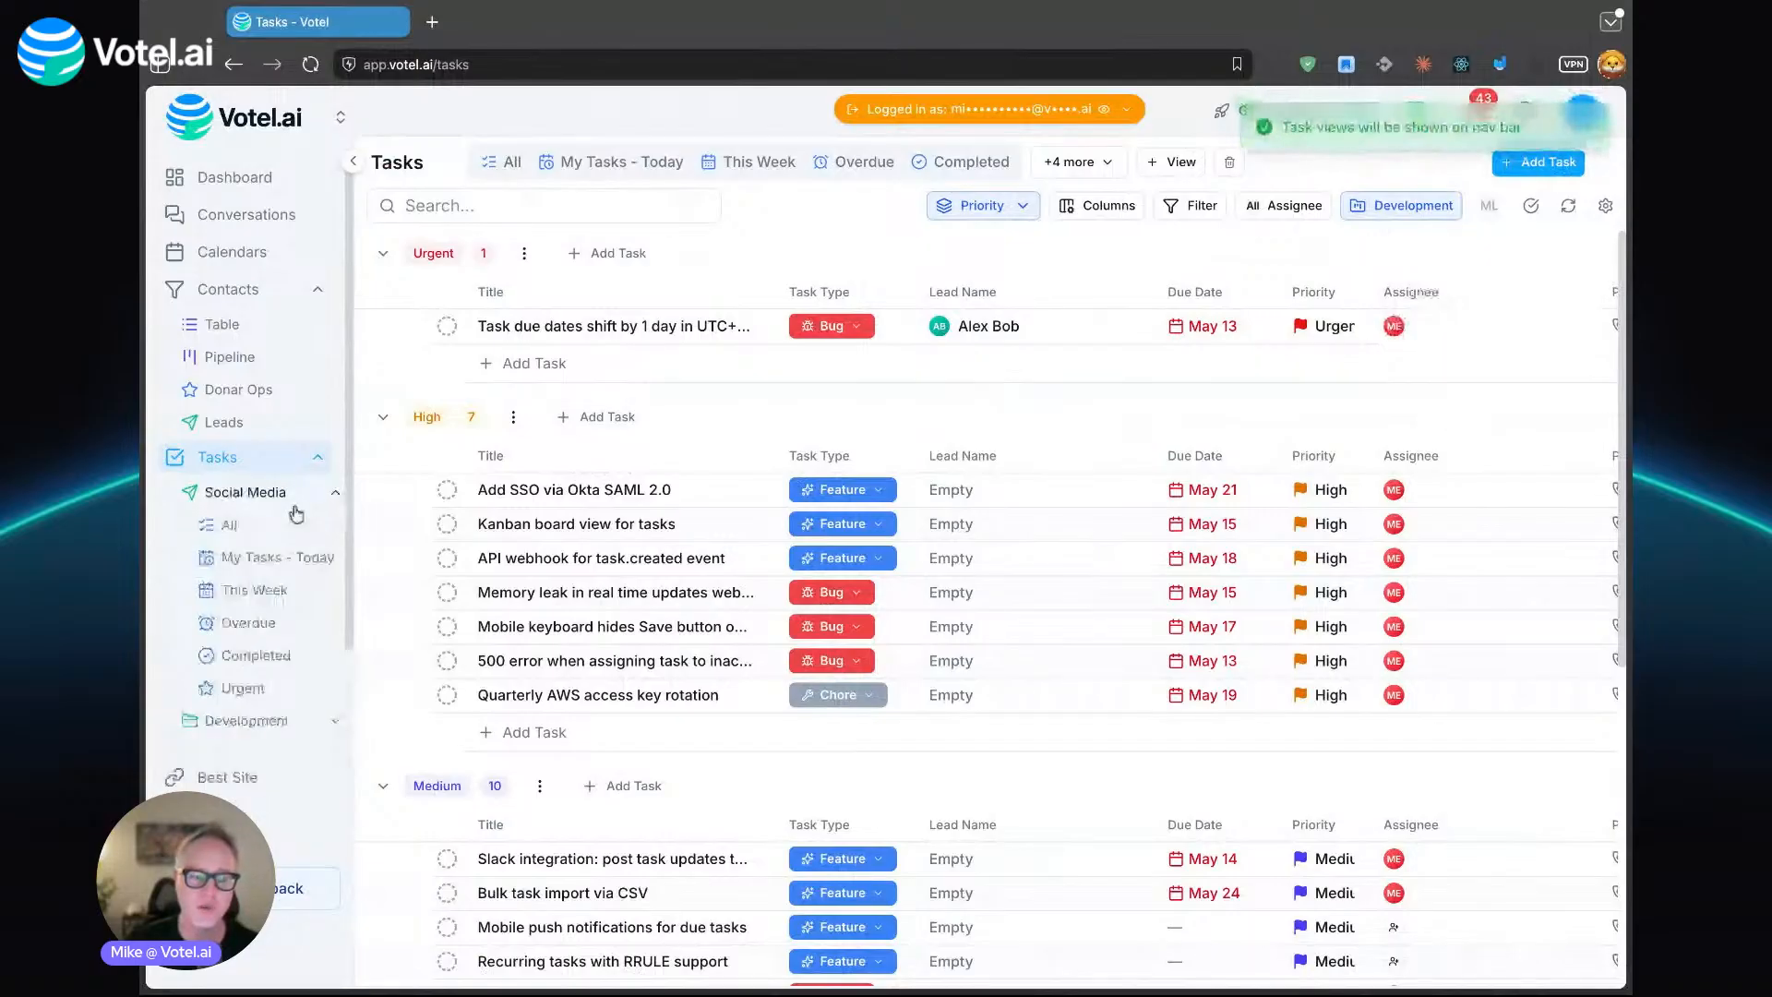
{"action": "left_click", "coordinate": [246, 721]}
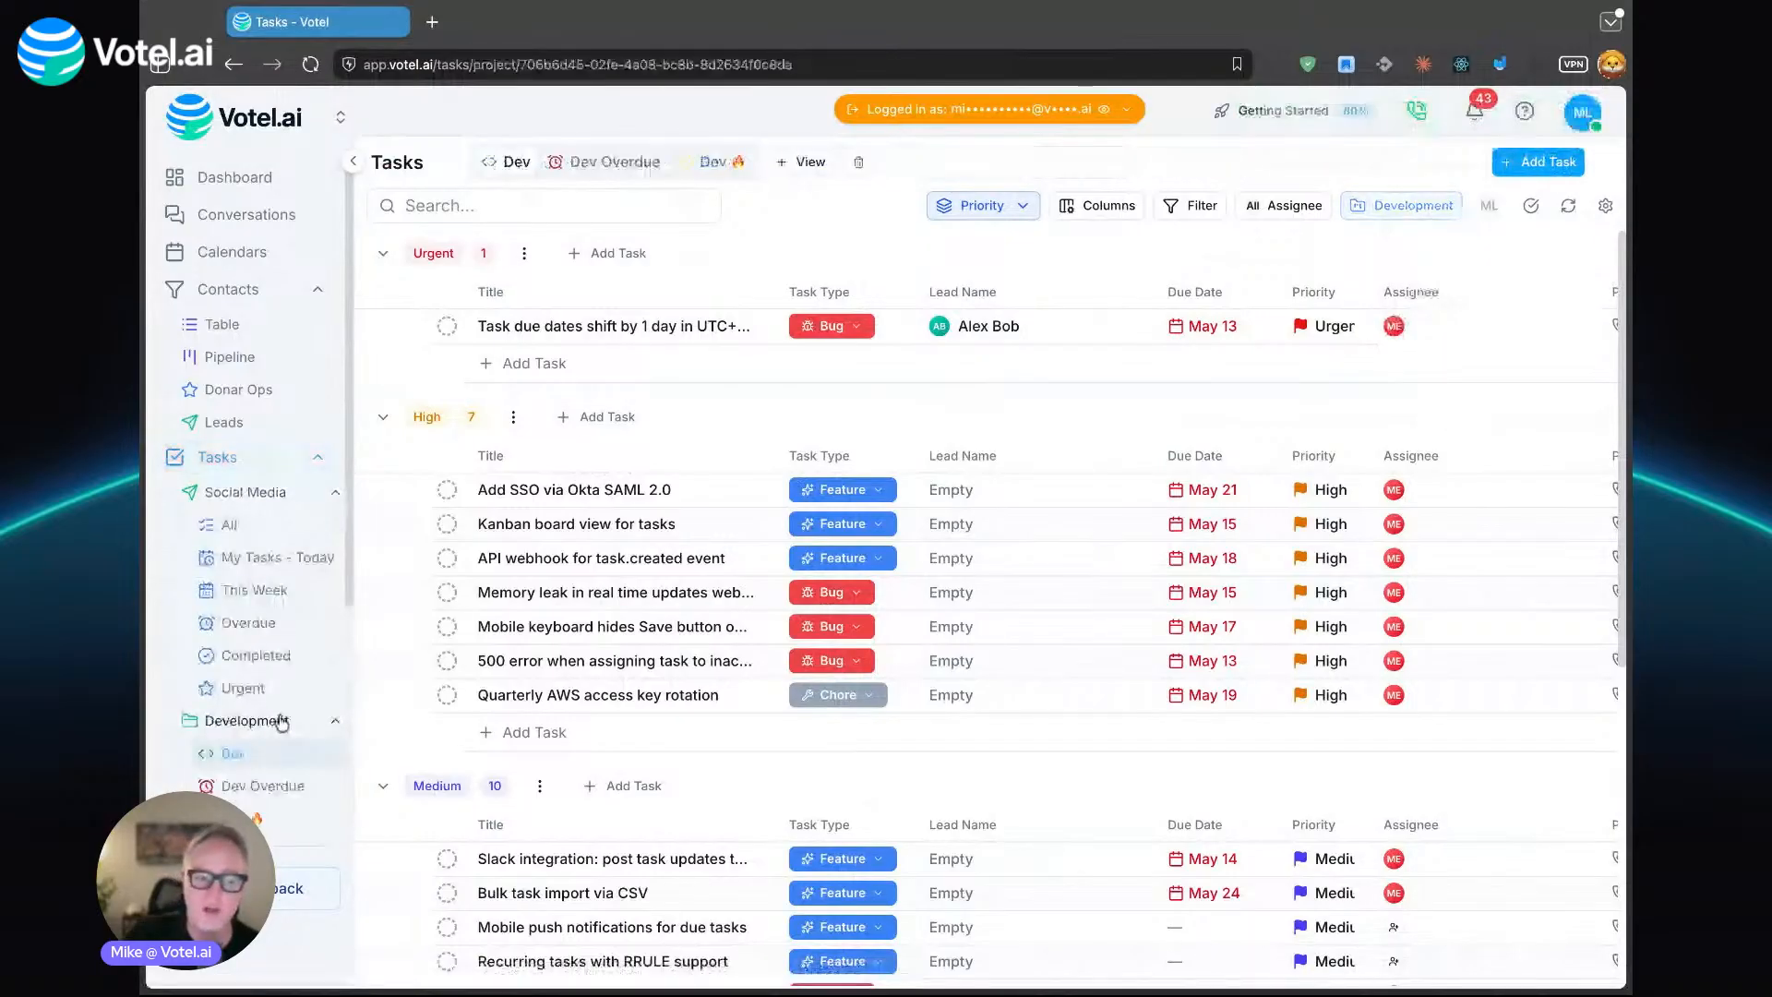
- Open the Social Media project's tasks, collapse its view list, and open the Dev view of the Development project
{"action": "left_click", "coordinate": [294, 492]}
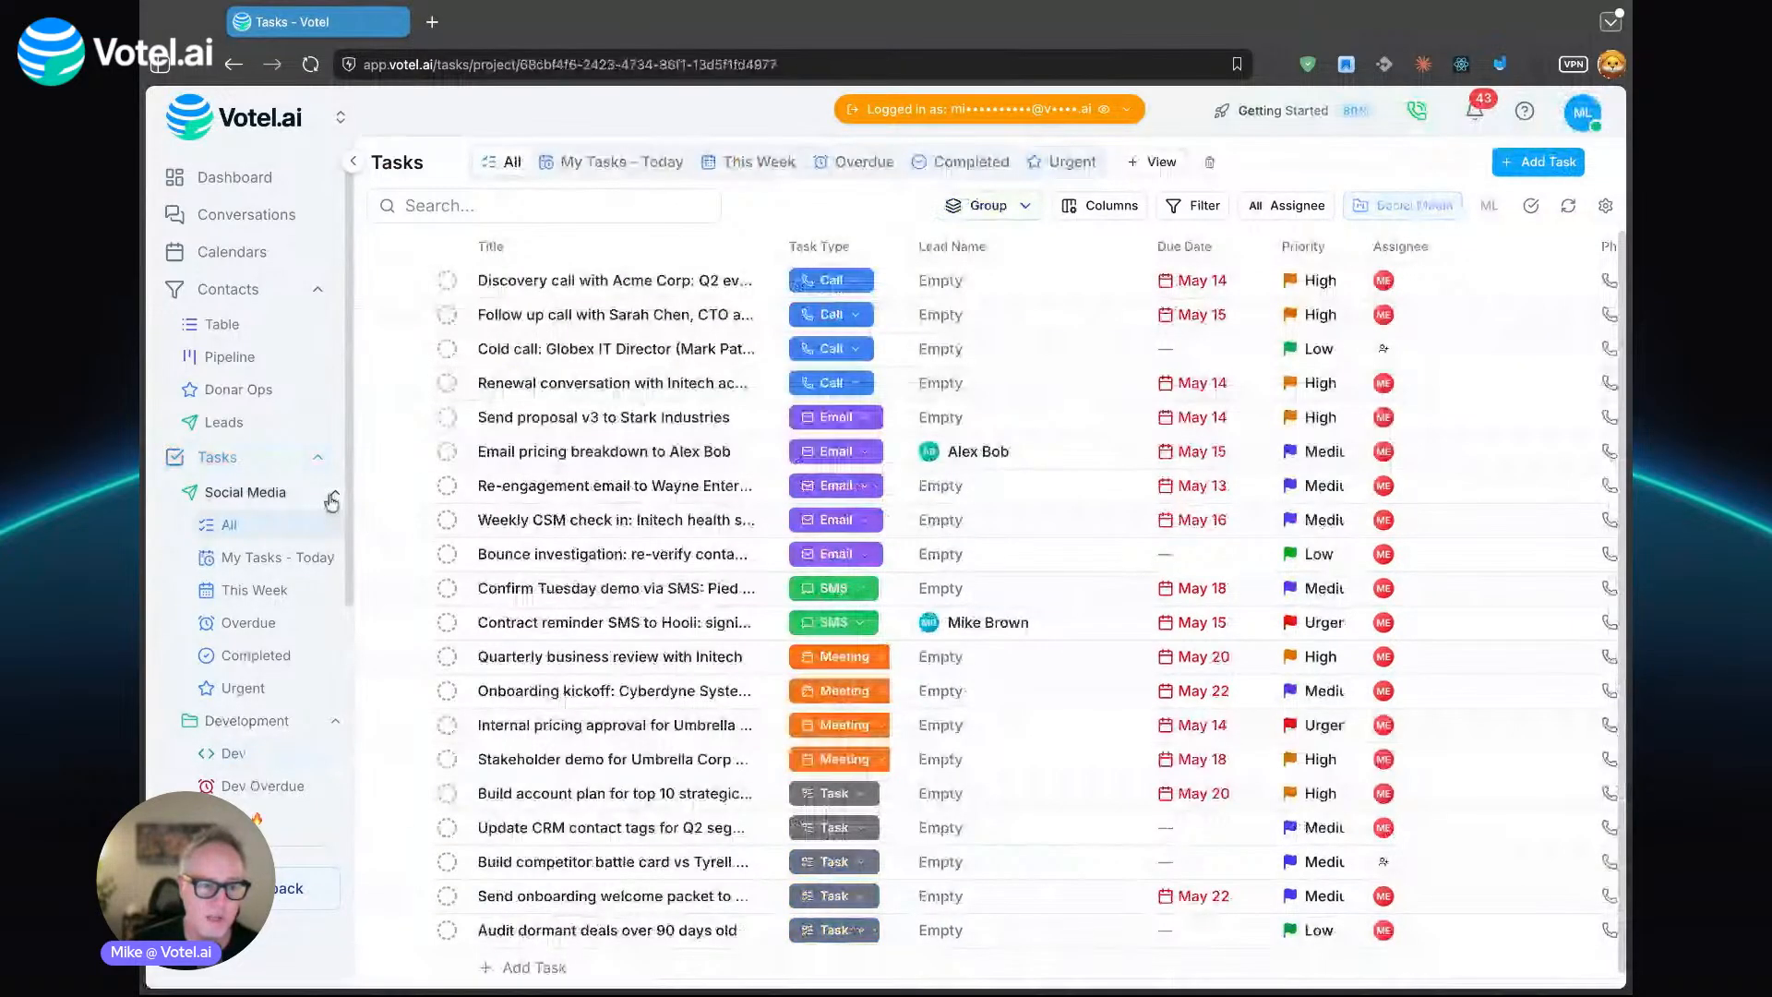
{"action": "left_click", "coordinate": [332, 497]}
{"action": "left_click", "coordinate": [330, 528]}
{"action": "left_click", "coordinate": [330, 526]}
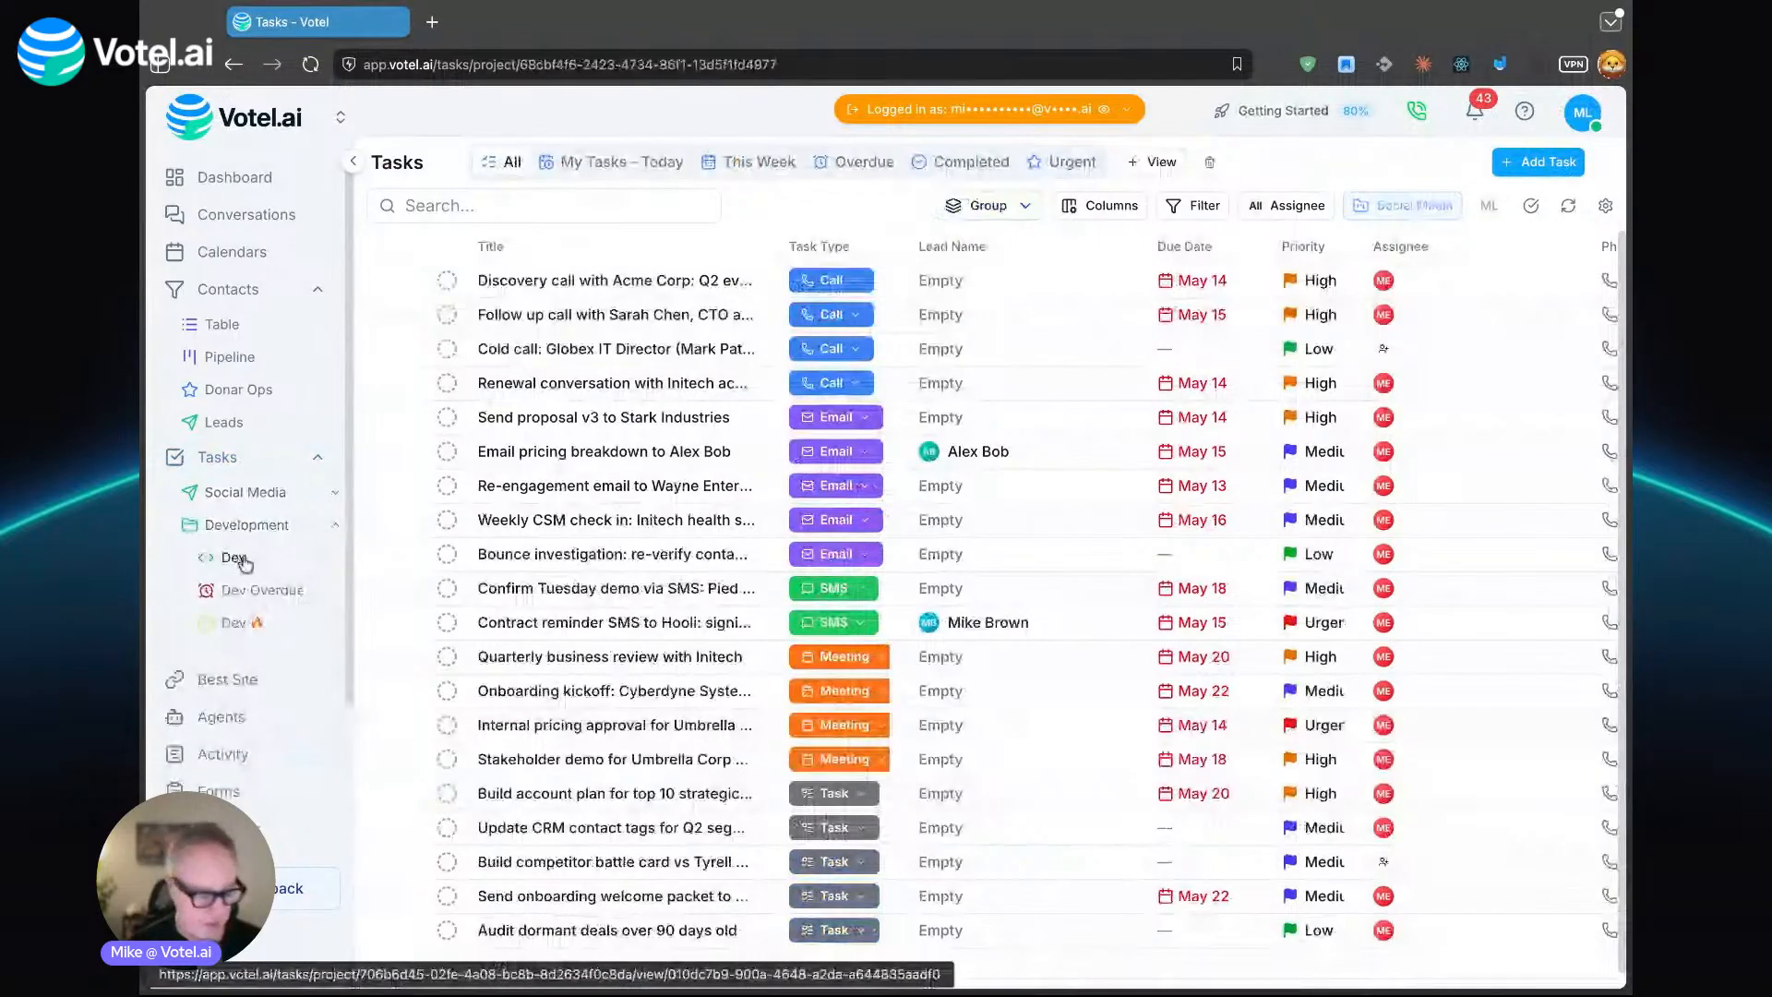
{"action": "left_click", "coordinate": [235, 557]}
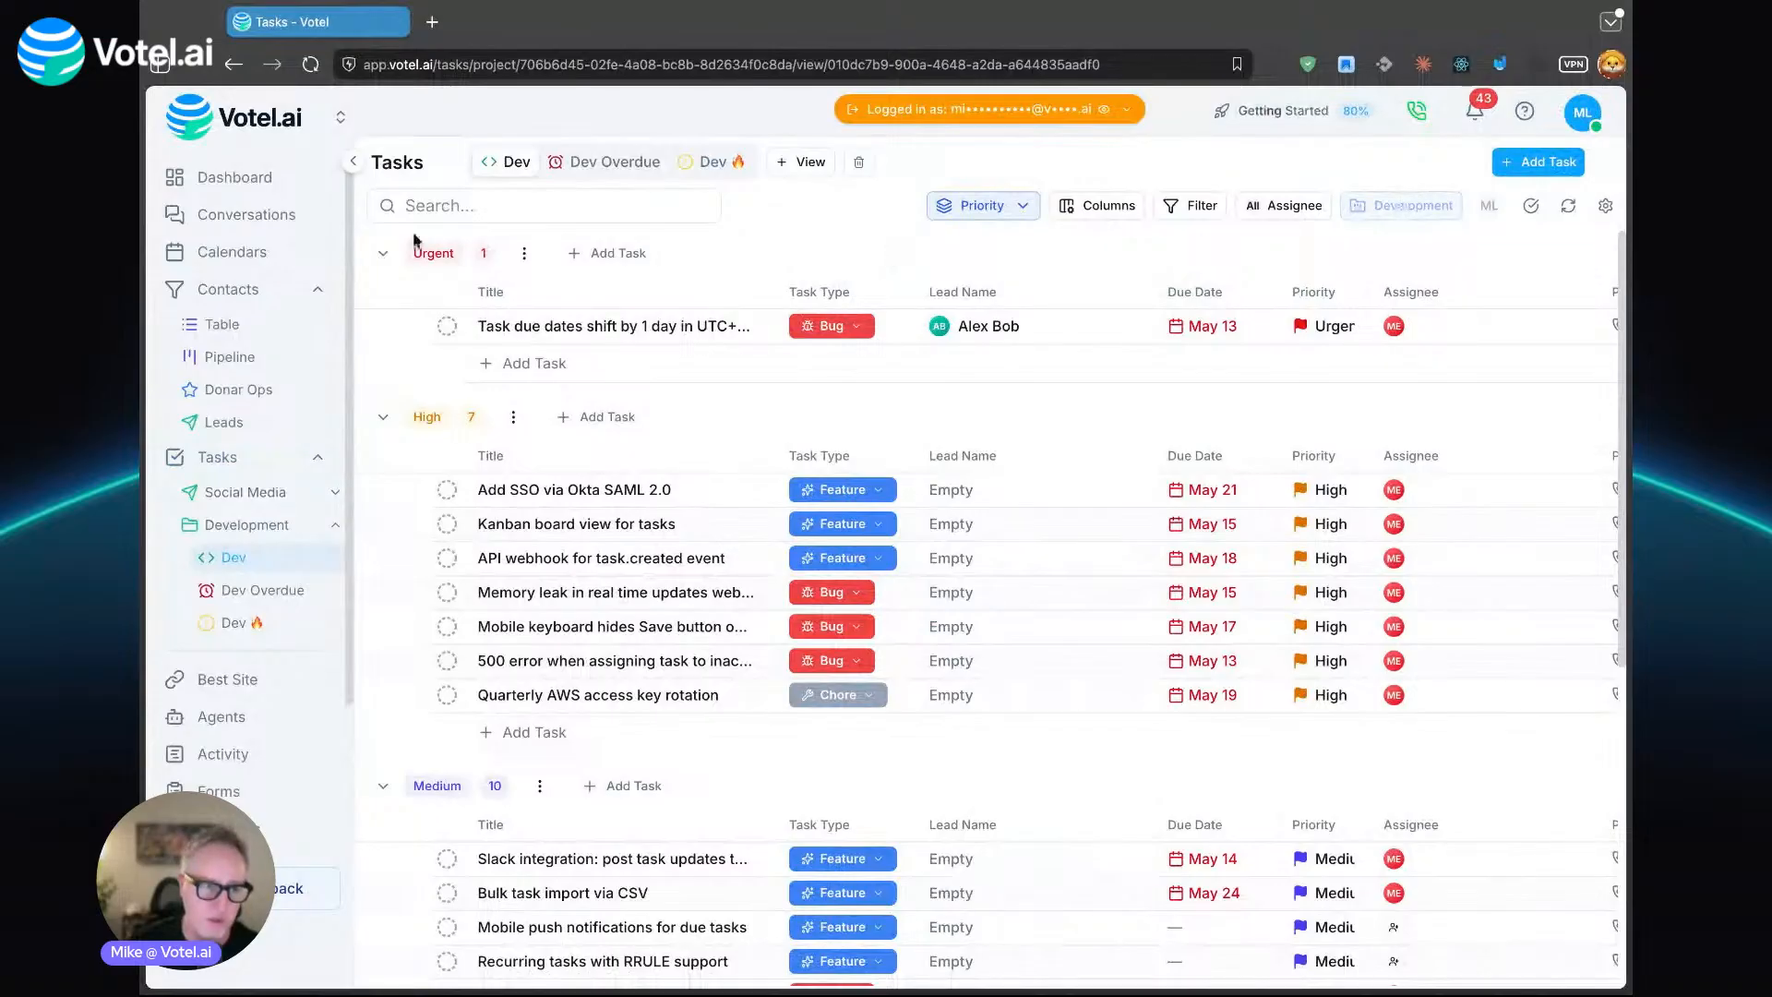
- Go to the conversations inbox and examine the message categories available for filtering
{"action": "left_click", "coordinate": [276, 217]}
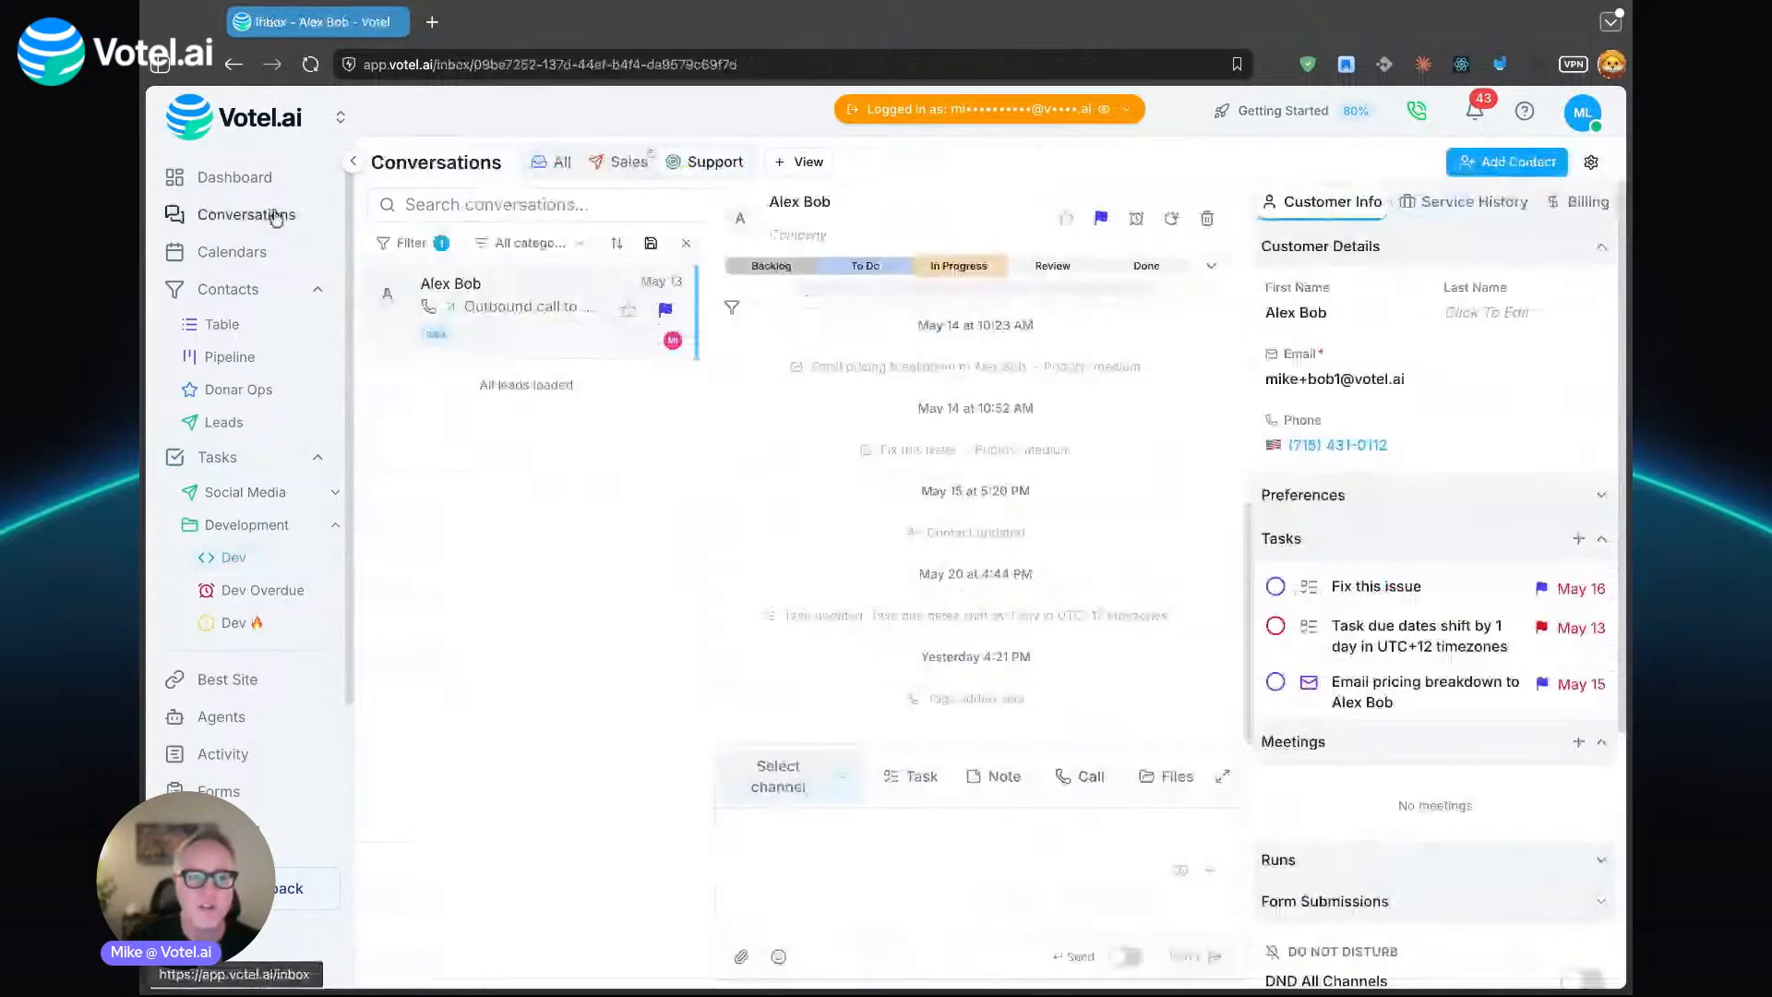
{"action": "left_click", "coordinate": [530, 242]}
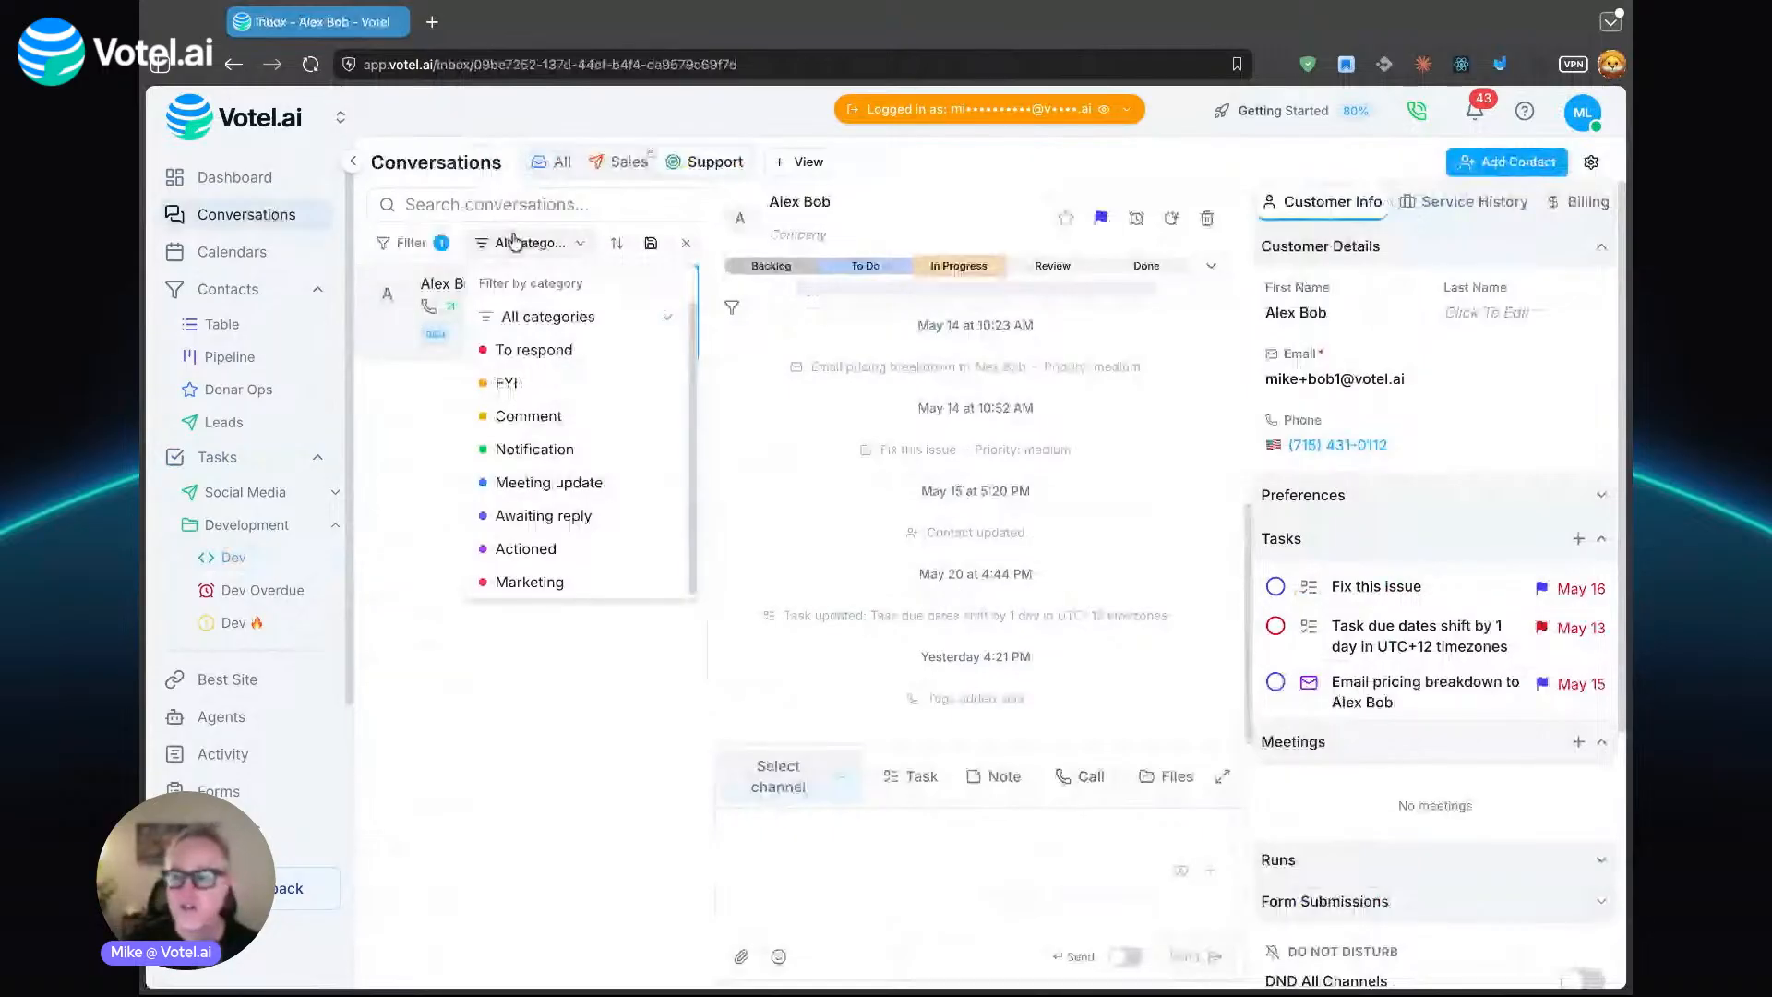
- Examine the beta and upcoming features in the Labs settings, including Message Categories, Media Library, Social Inbox and Workflow Integrations
{"action": "scroll", "coordinate": [226, 755], "scroll_direction": "down", "scroll_amount": 2}
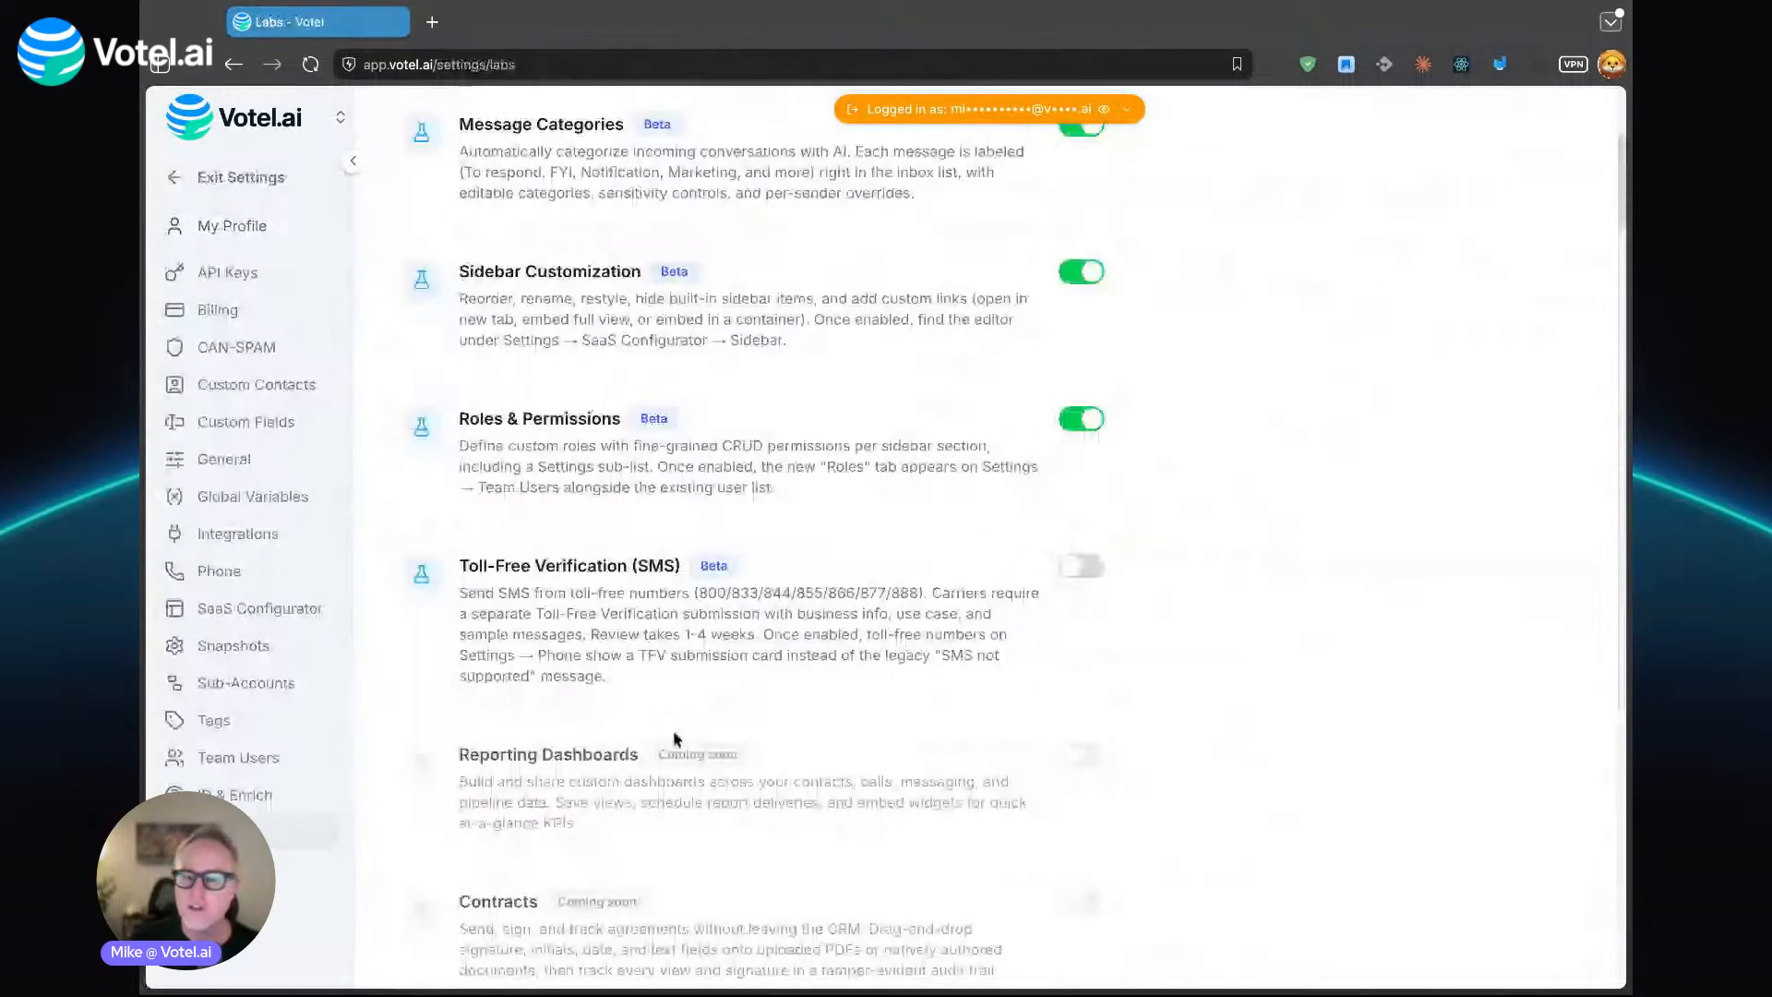
{"action": "scroll", "coordinate": [1021, 755], "scroll_direction": "down", "scroll_amount": 5}
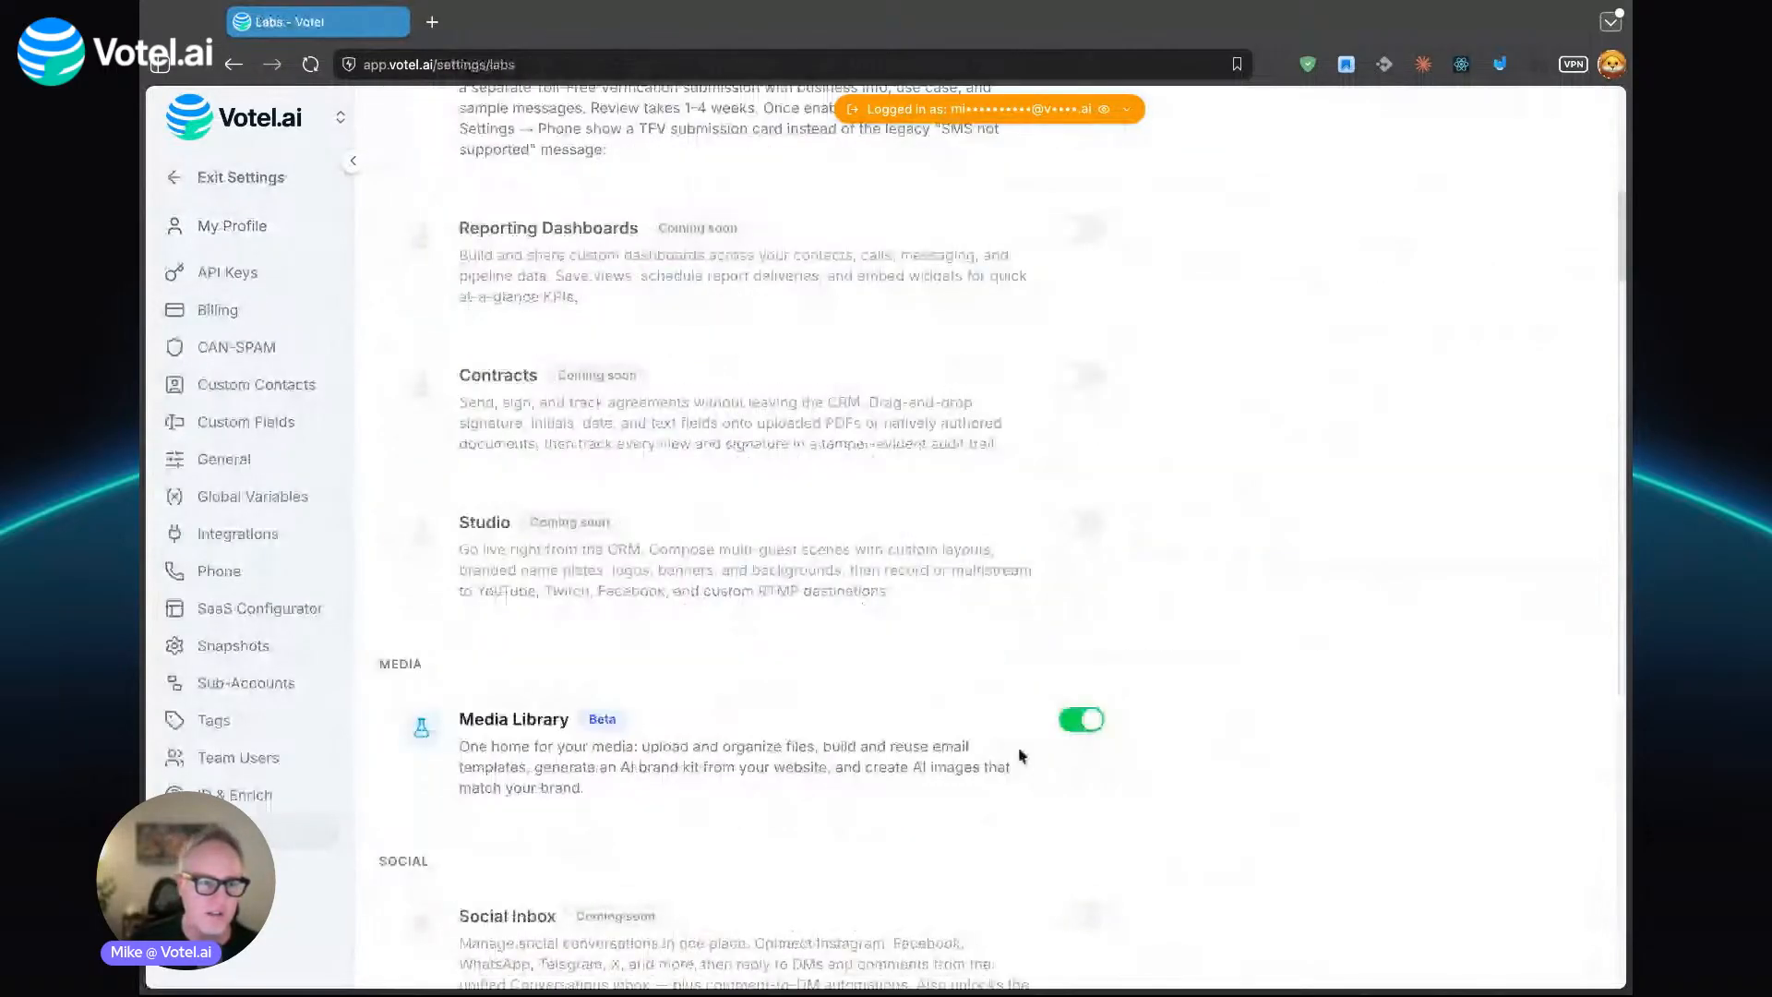
{"action": "scroll", "coordinate": [1021, 755], "scroll_direction": "up", "scroll_amount": 7}
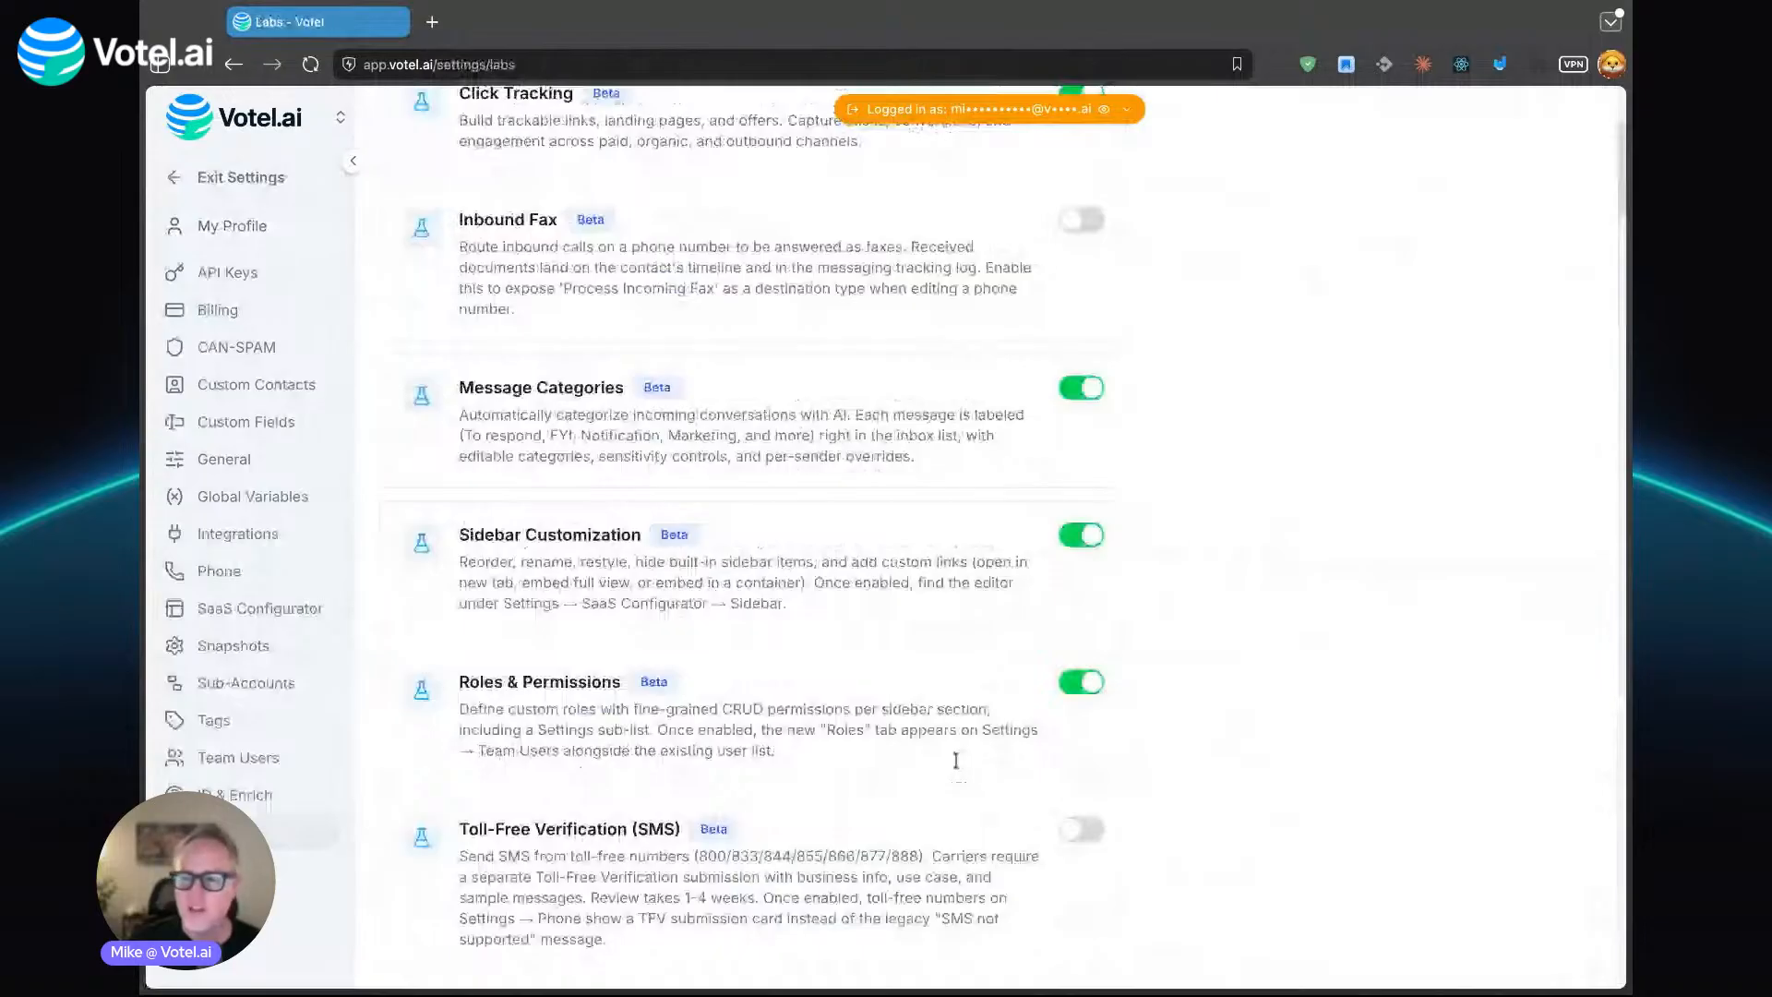
{"action": "scroll", "coordinate": [936, 398], "scroll_direction": "up", "scroll_amount": 1}
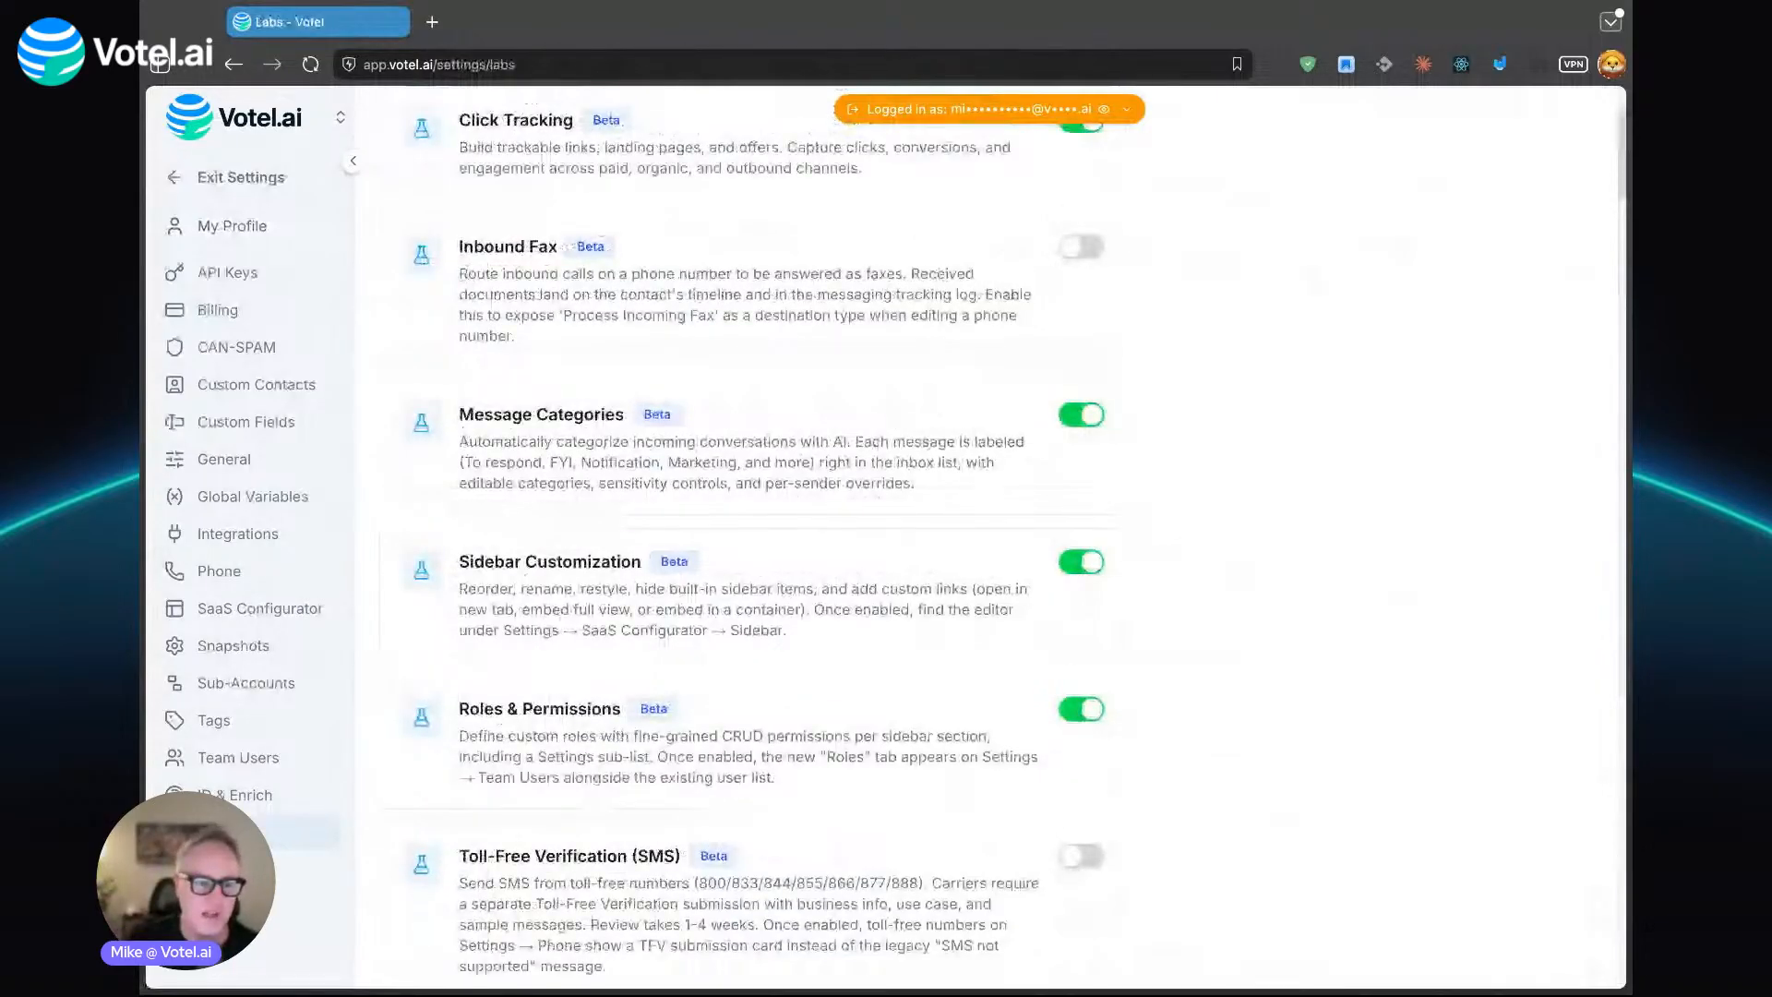
{"action": "scroll", "coordinate": [988, 535], "scroll_direction": "down", "scroll_amount": 5}
{"action": "scroll", "coordinate": [988, 535], "scroll_direction": "down", "scroll_amount": 7}
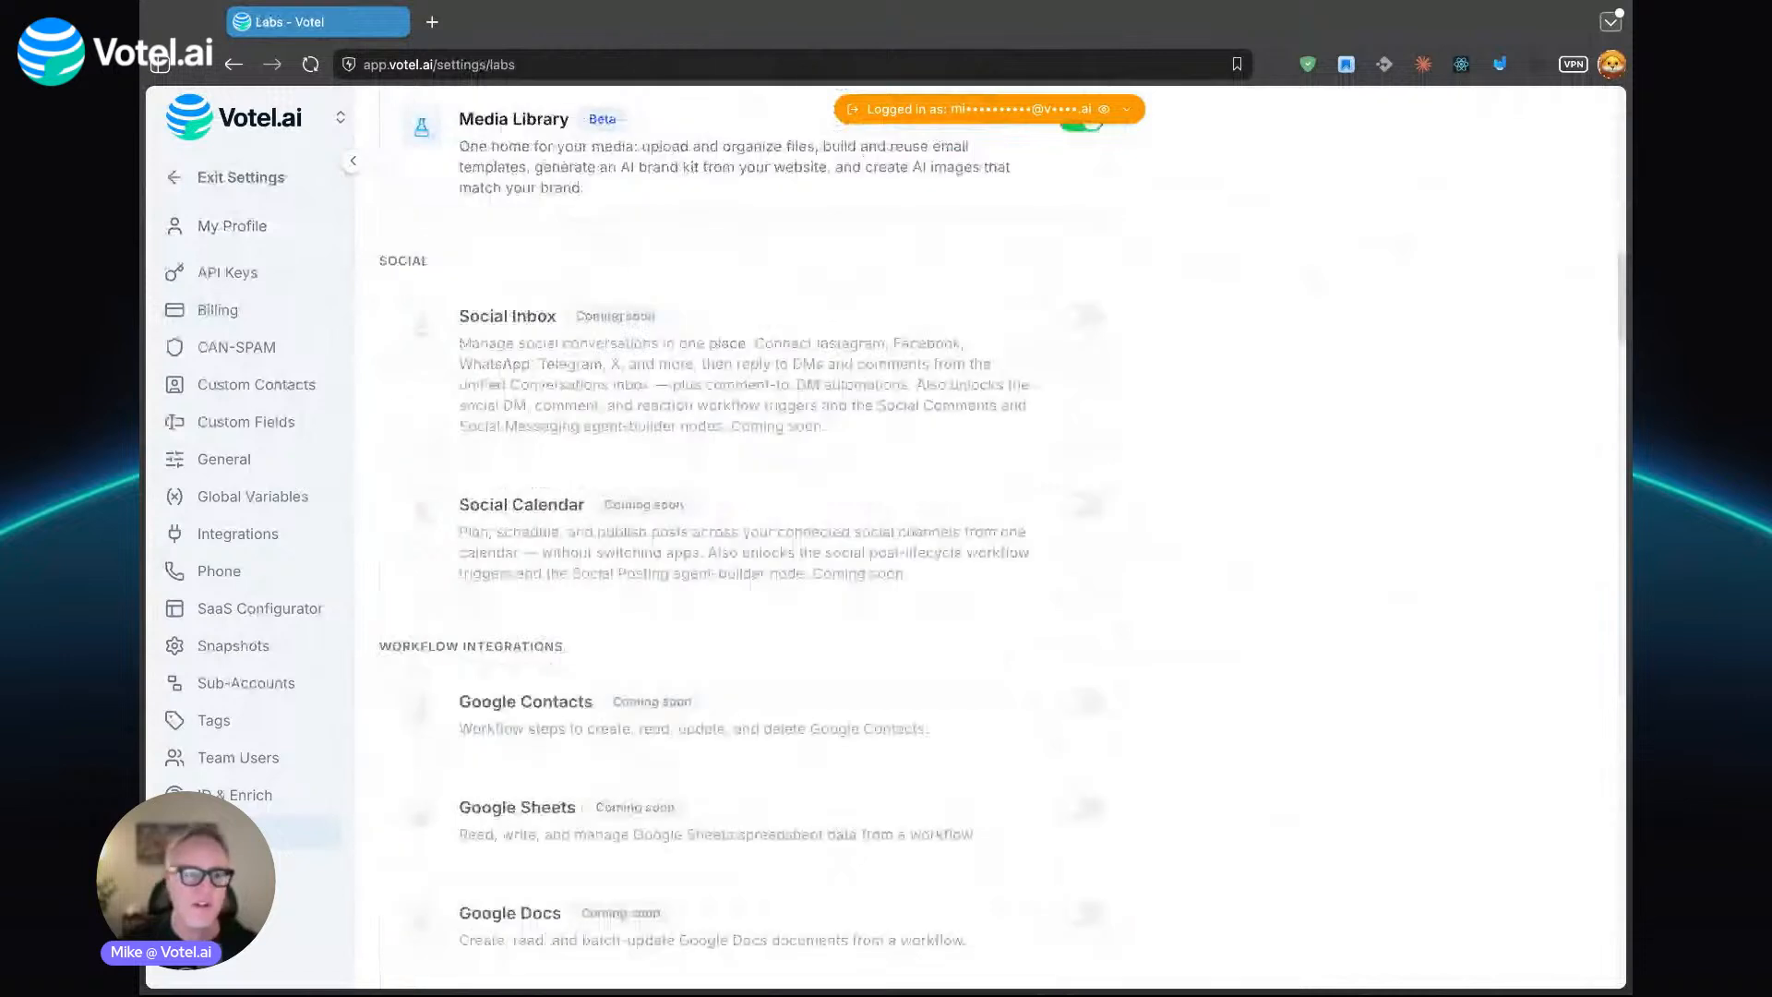
{"action": "scroll", "coordinate": [988, 536], "scroll_direction": "up", "scroll_amount": 7}
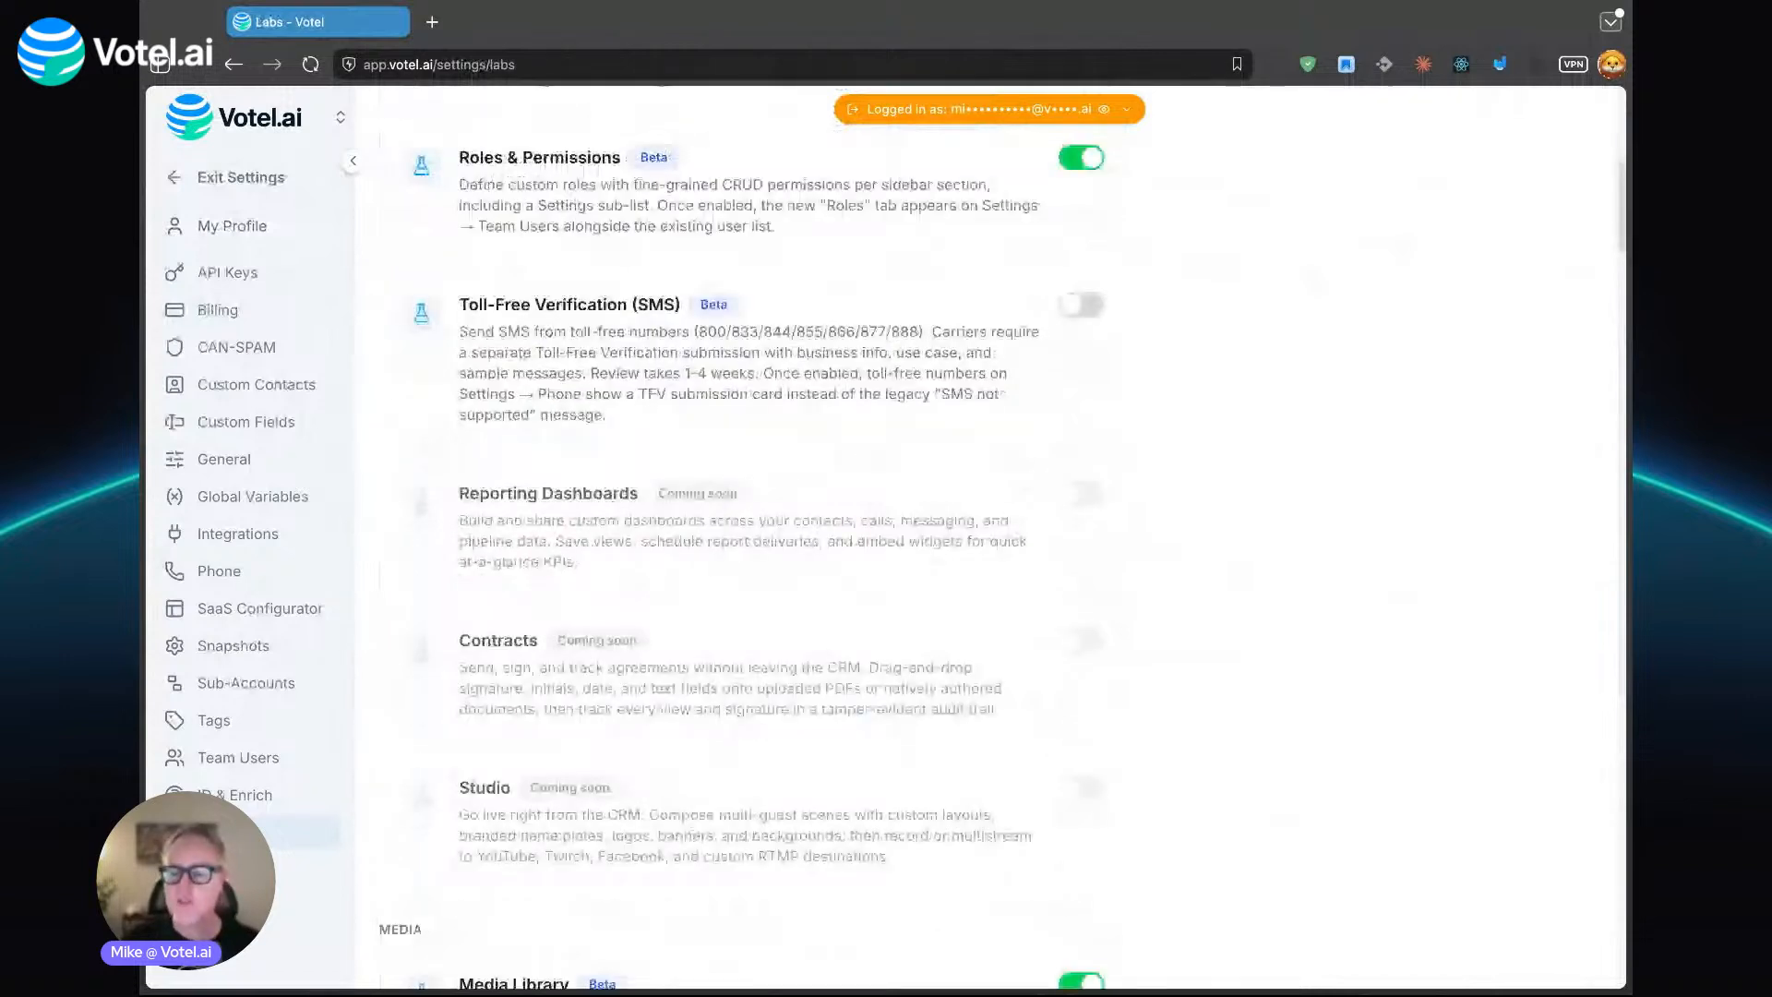
{"action": "scroll", "coordinate": [497, 533], "scroll_direction": "down", "scroll_amount": 6}
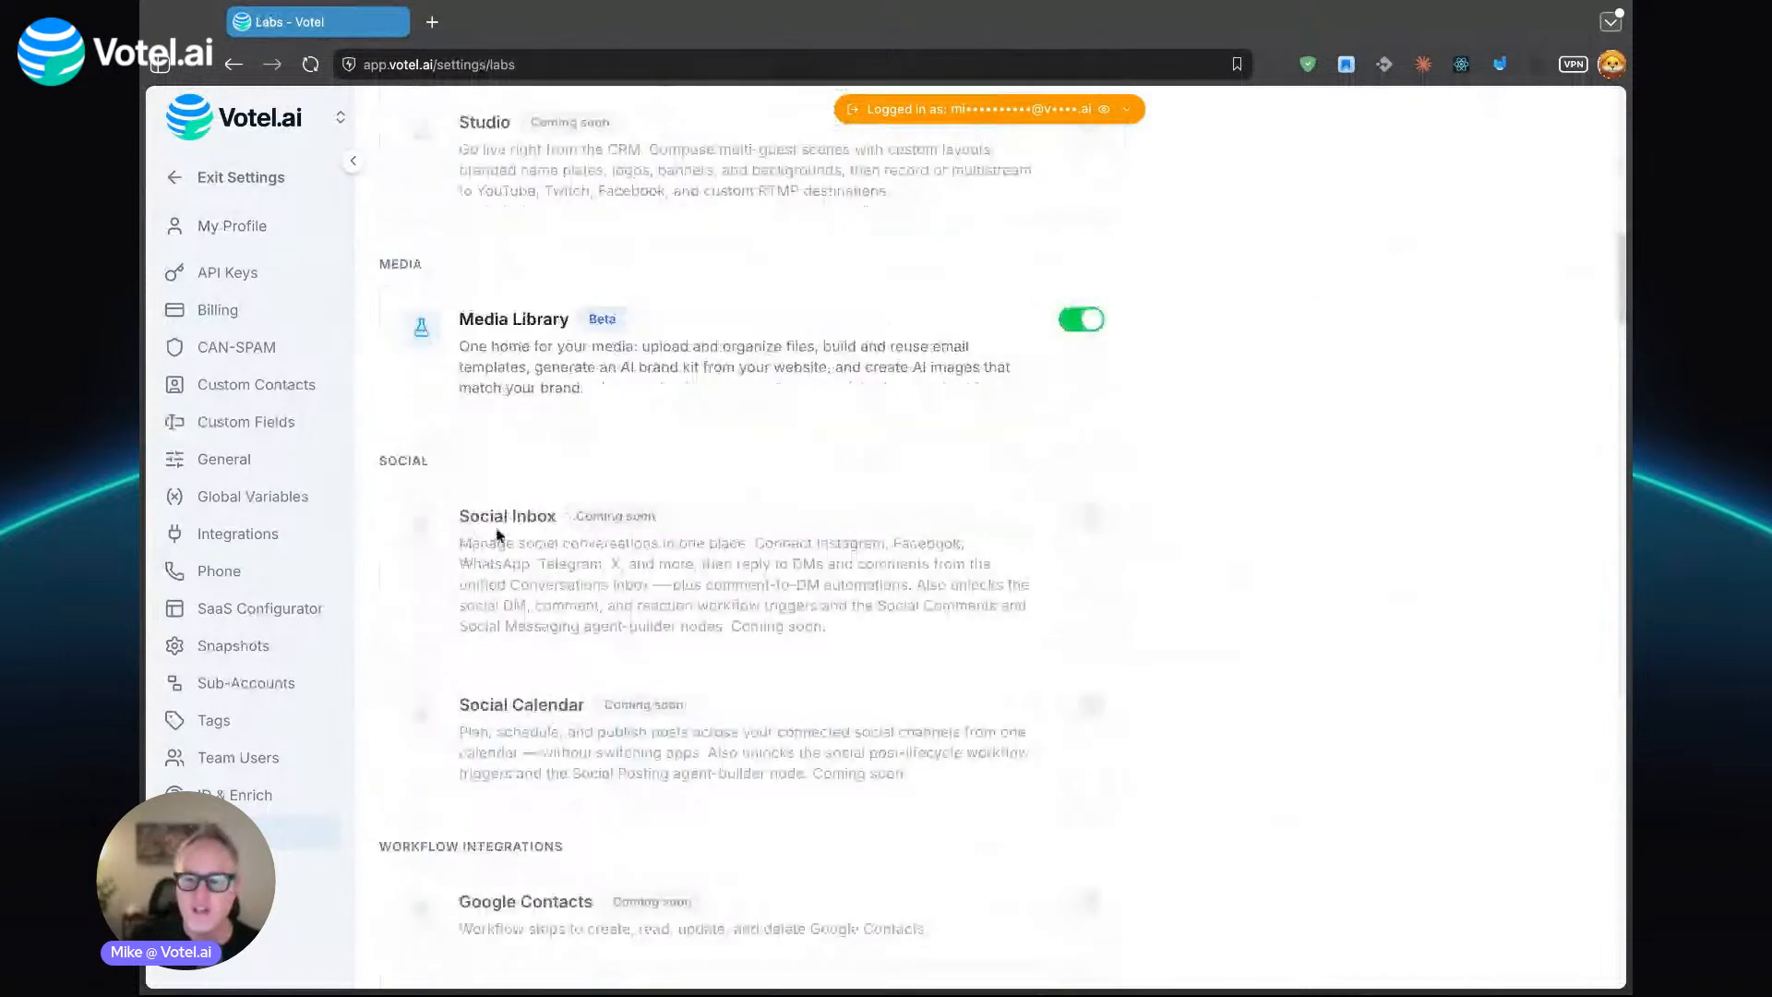